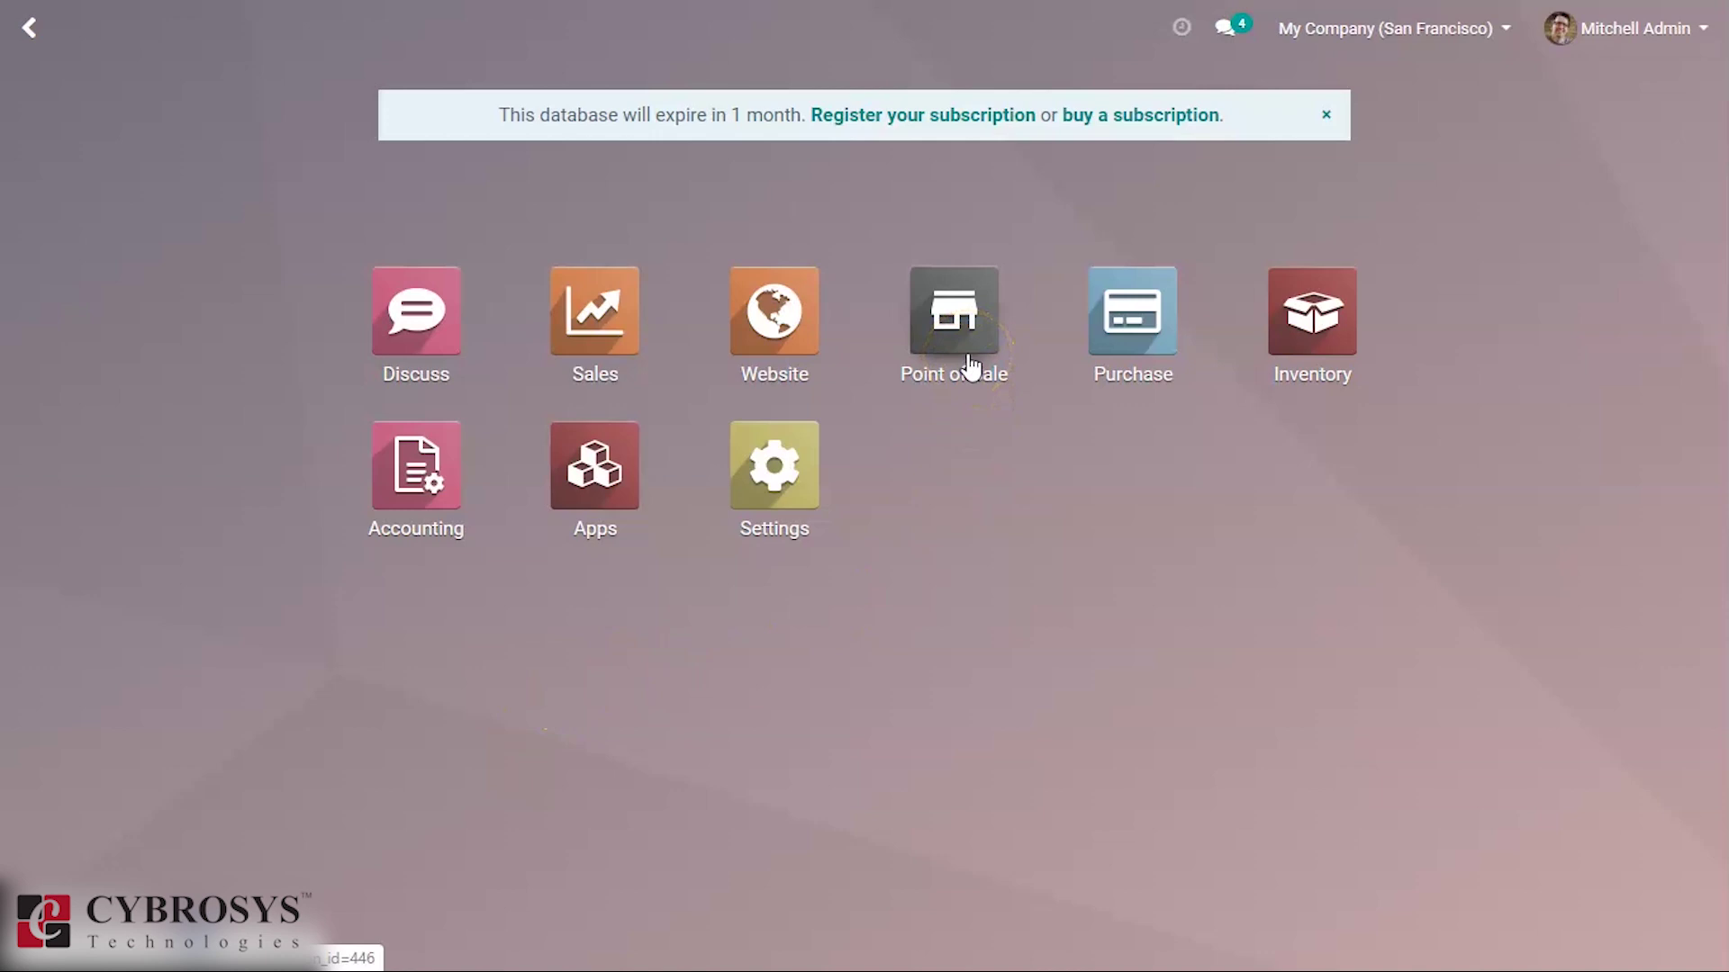
# Open the Point of Sale app and go to the list of configured points of sale
pyautogui.click(970, 365)
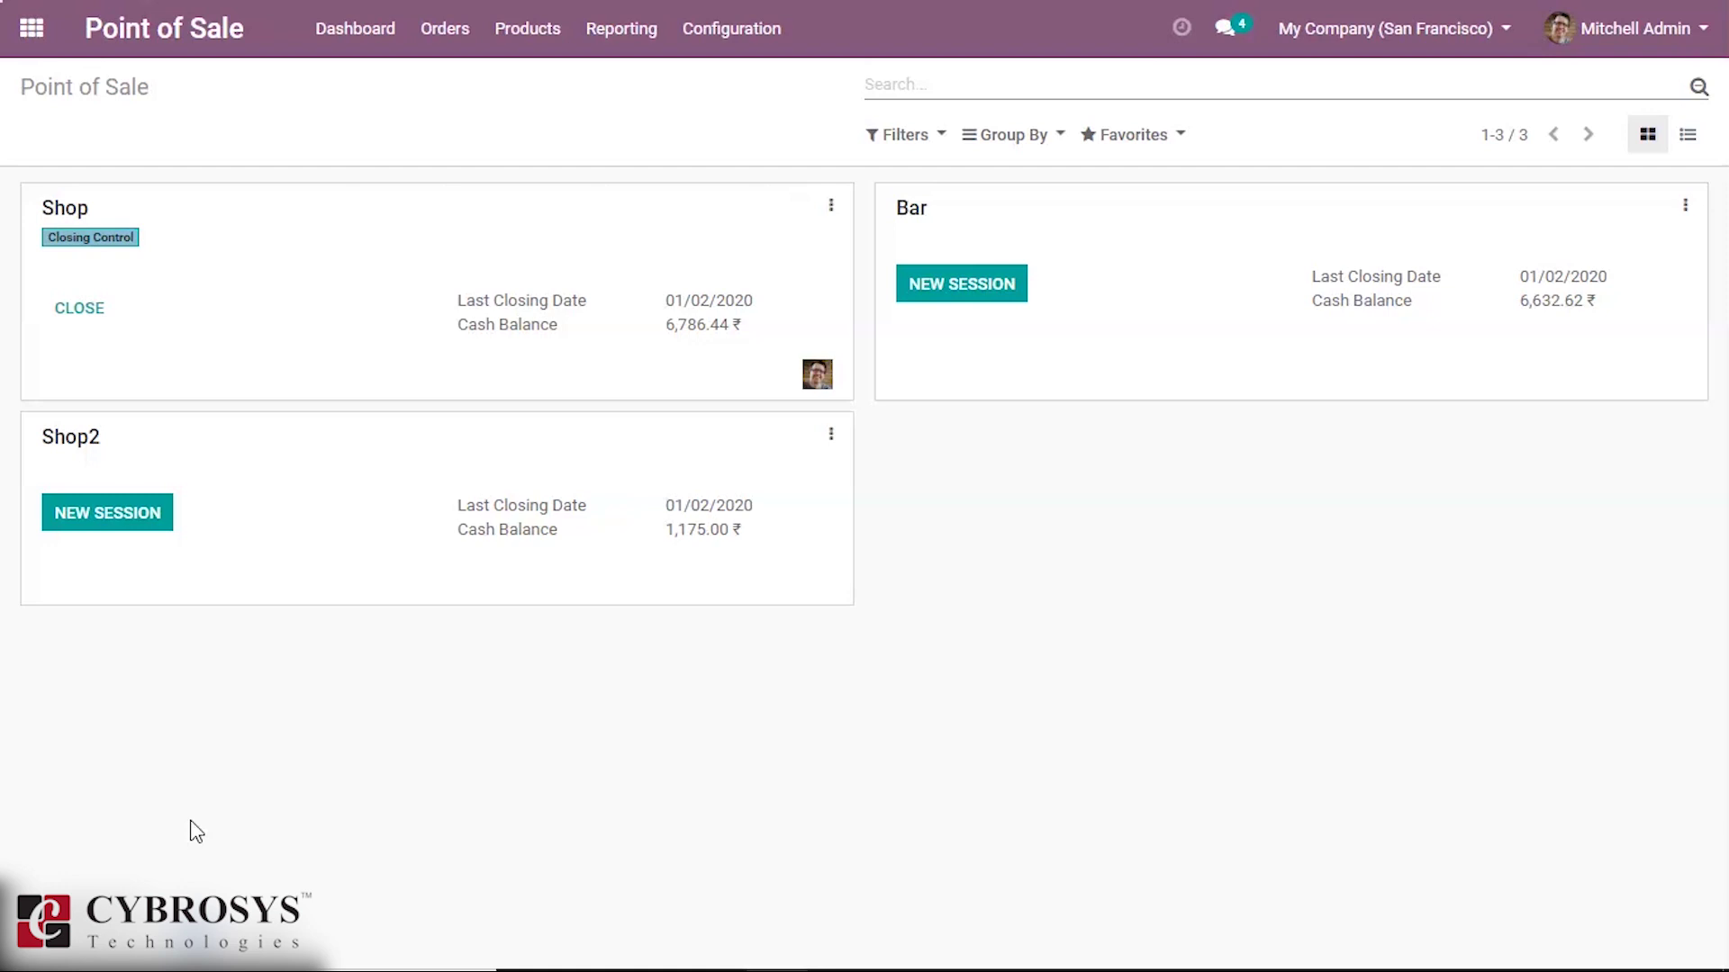
pyautogui.click(260, 750)
pyautogui.click(831, 437)
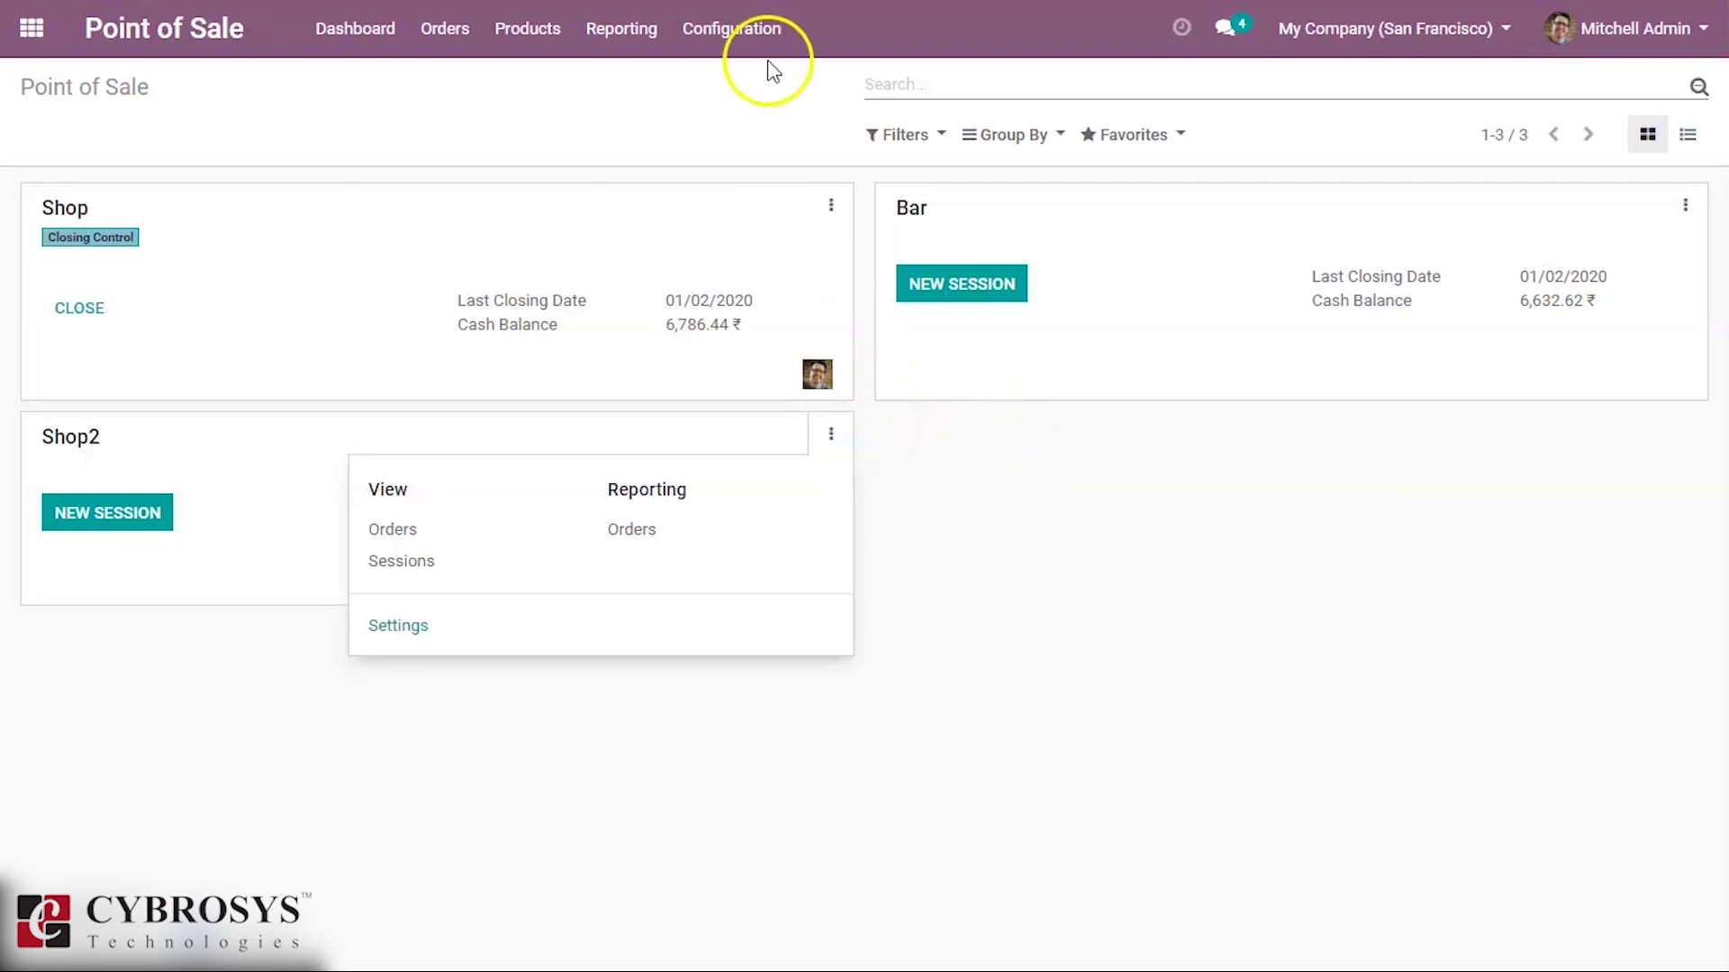
pyautogui.click(743, 47)
pyautogui.click(756, 117)
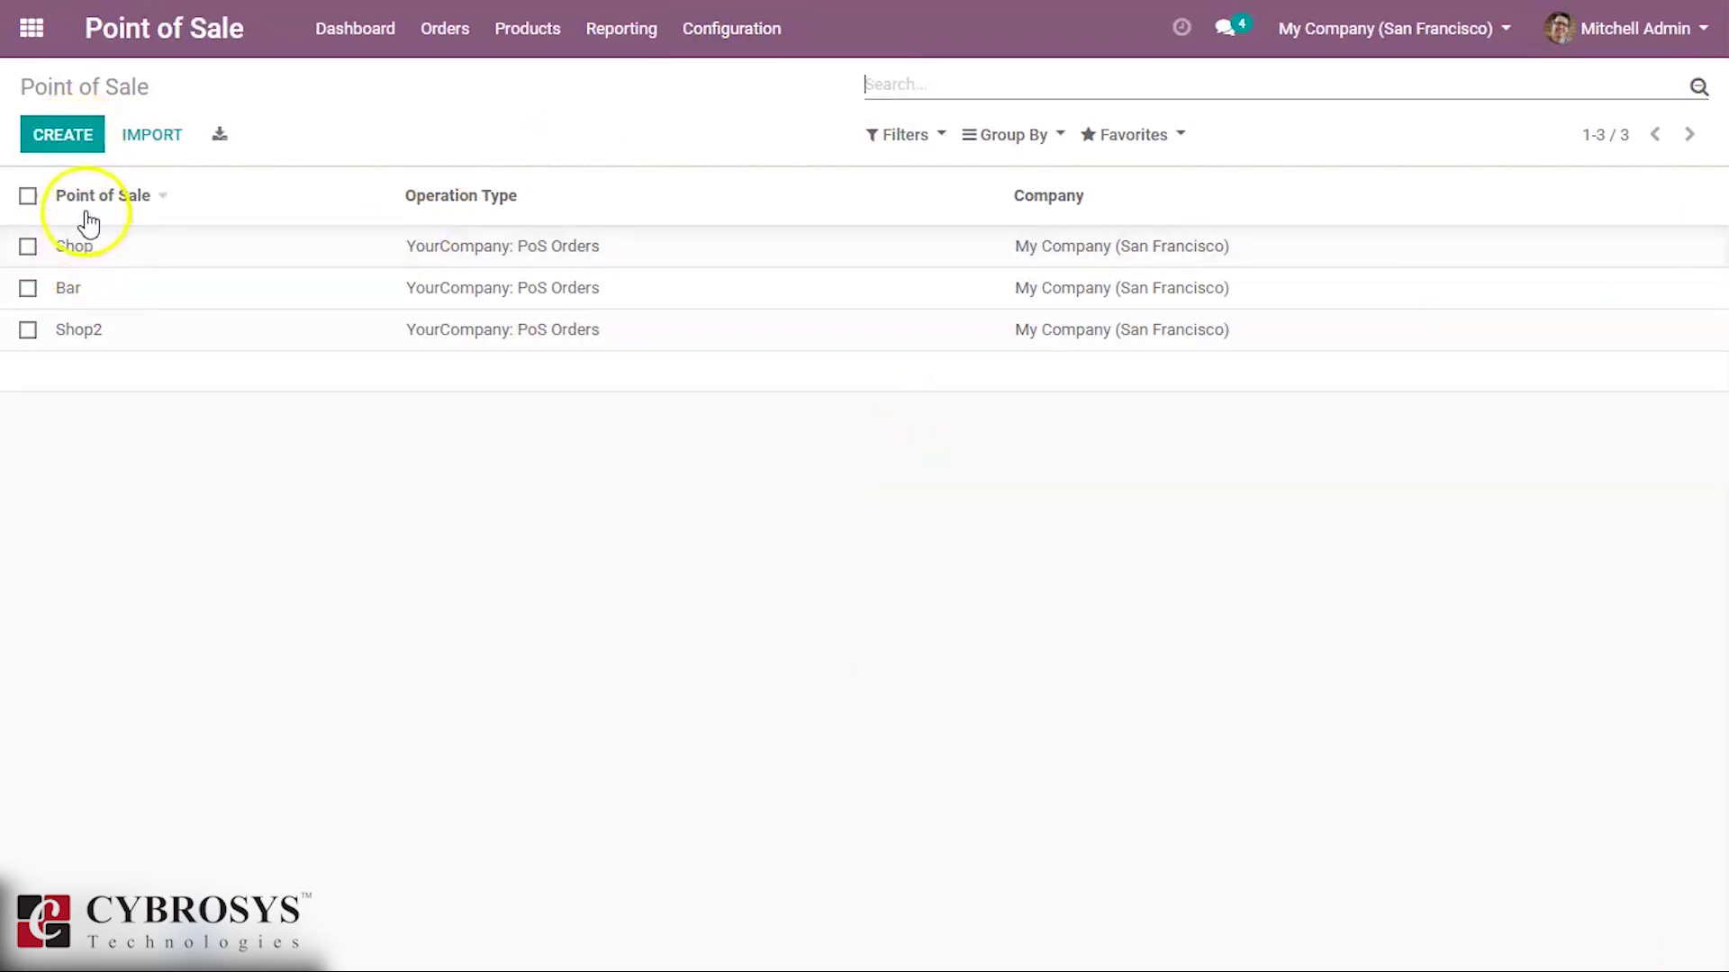
# Create and save a new point of sale named shop3 with the Is a Bar/Restaurant option disabled
pyautogui.click(52, 151)
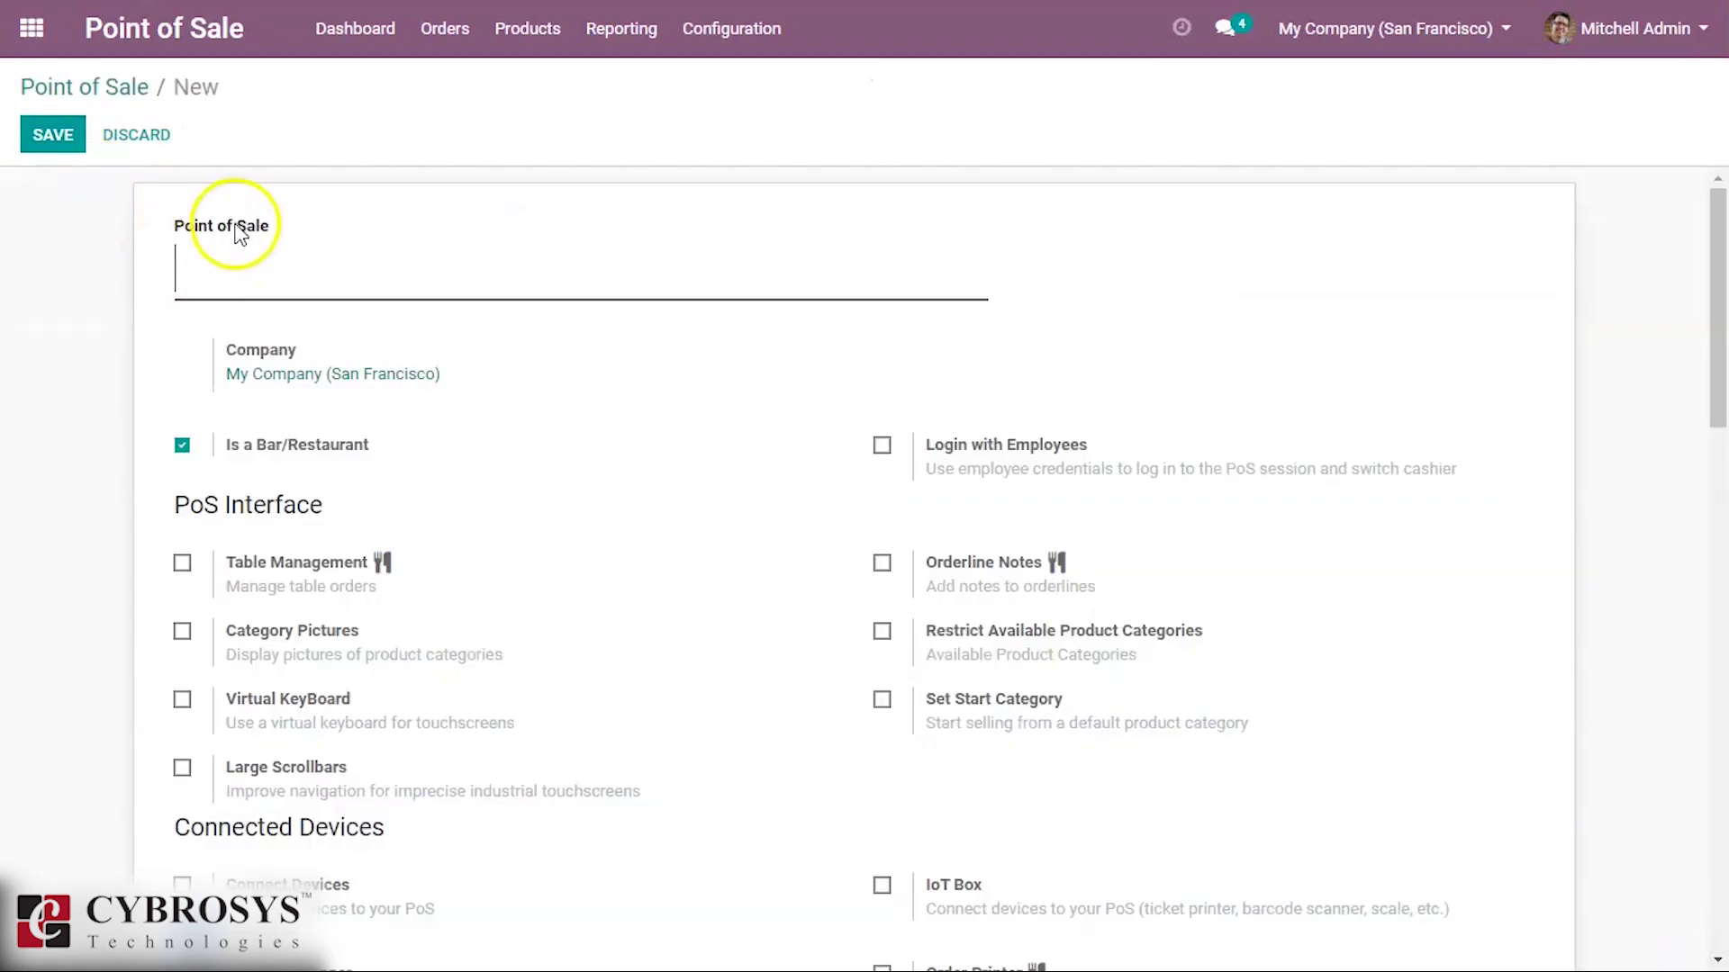
pyautogui.click(180, 443)
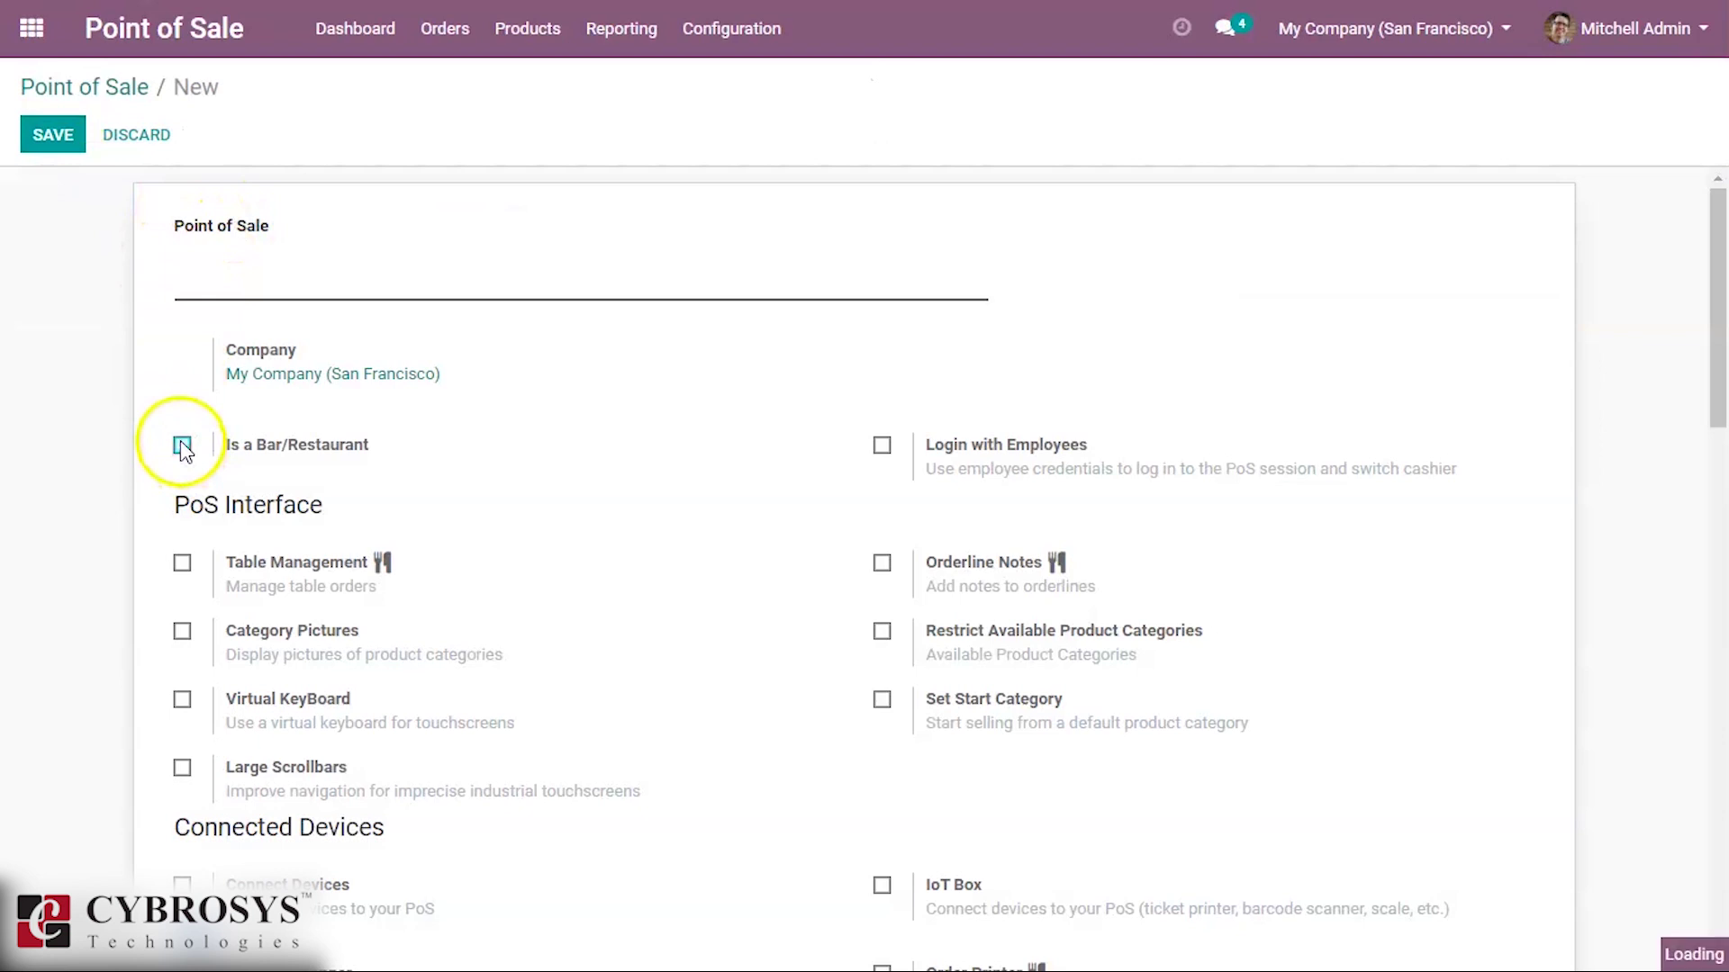
pyautogui.click(213, 281)
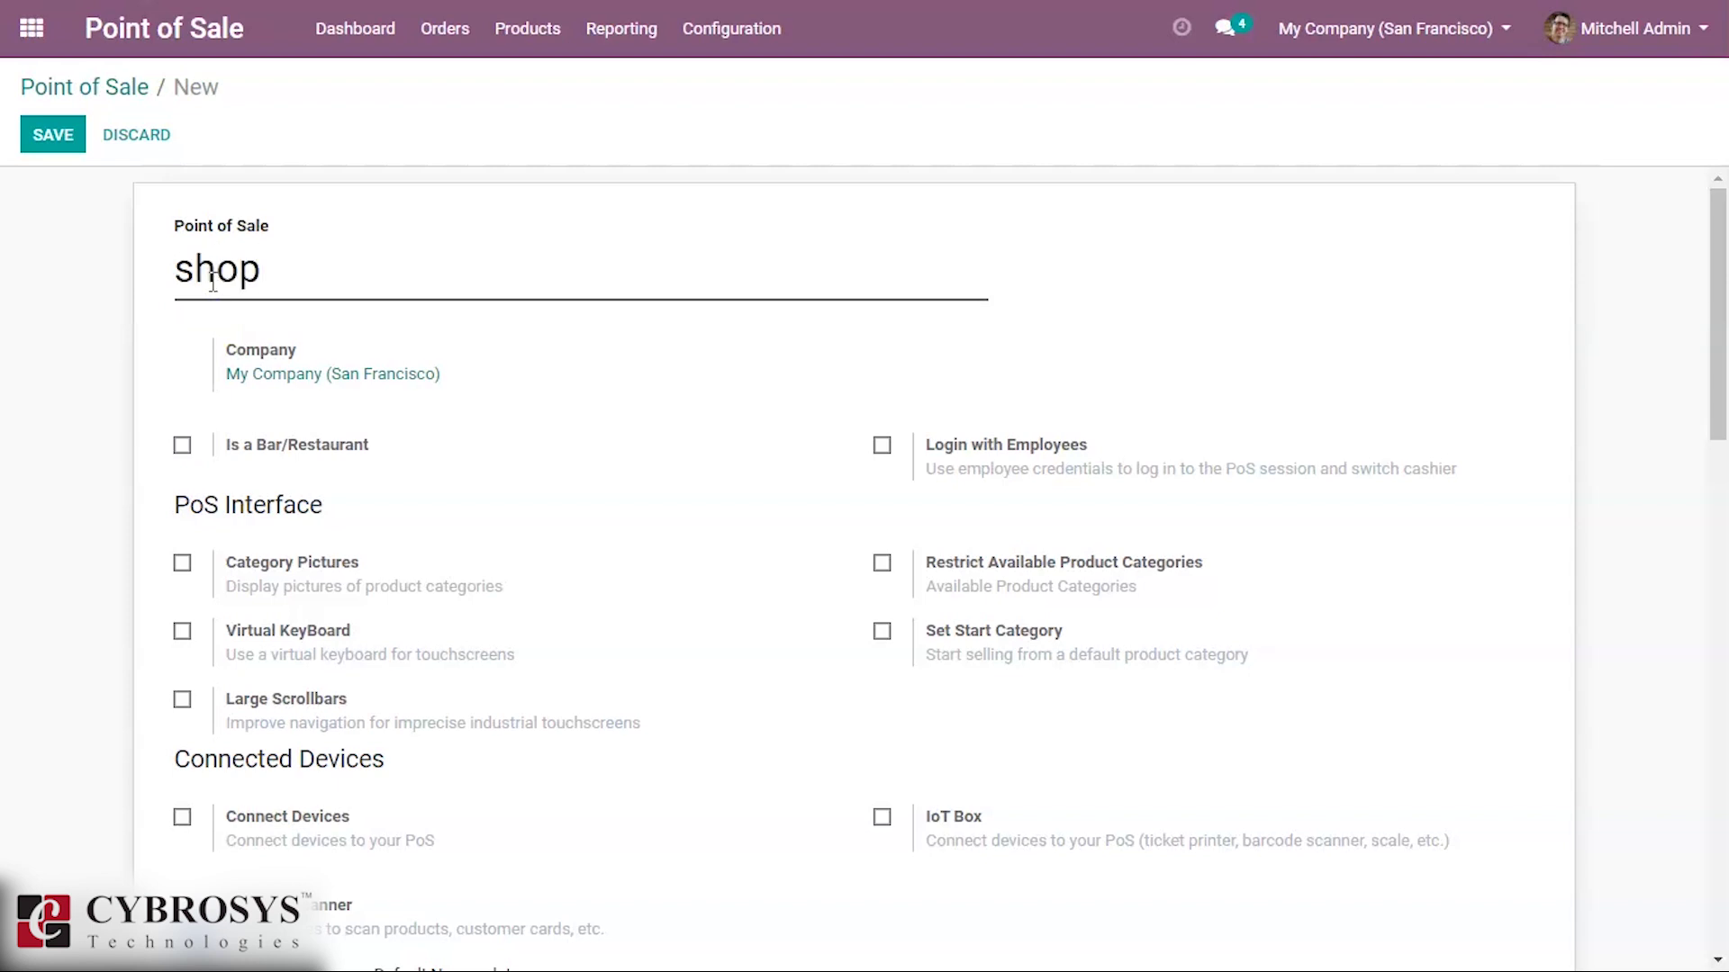
pyautogui.write('shop3')
pyautogui.click(58, 135)
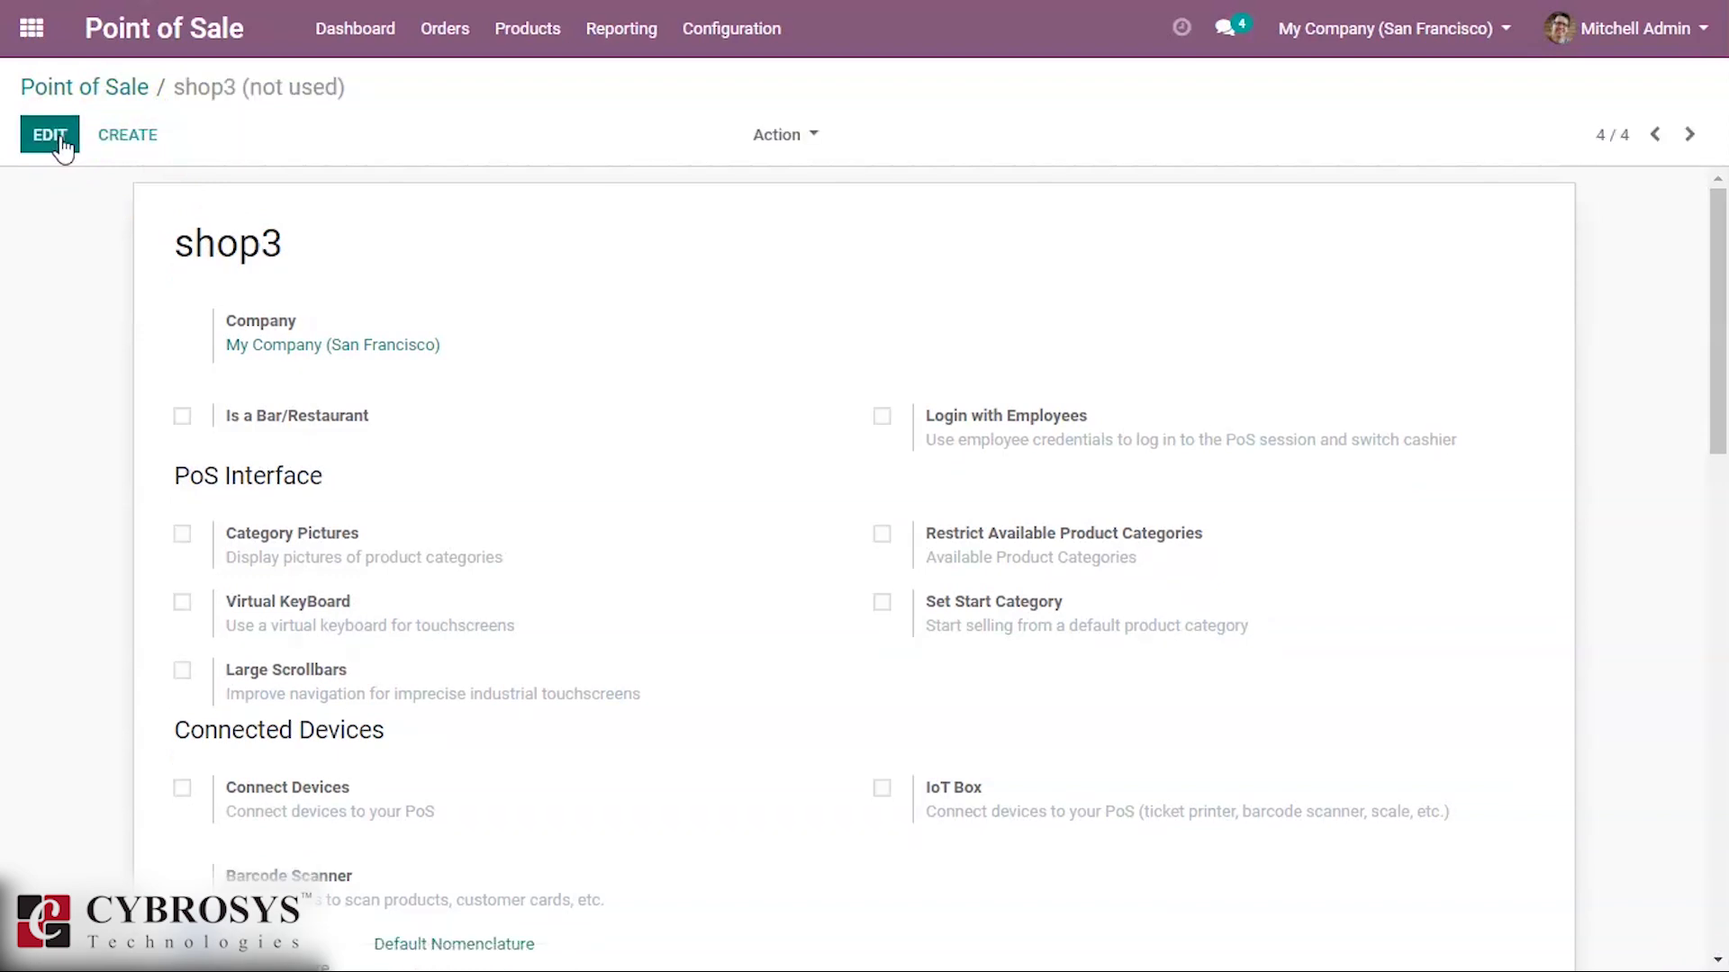
# Return to the Point of Sale dashboard and start a new session for shop3
pyautogui.click(78, 83)
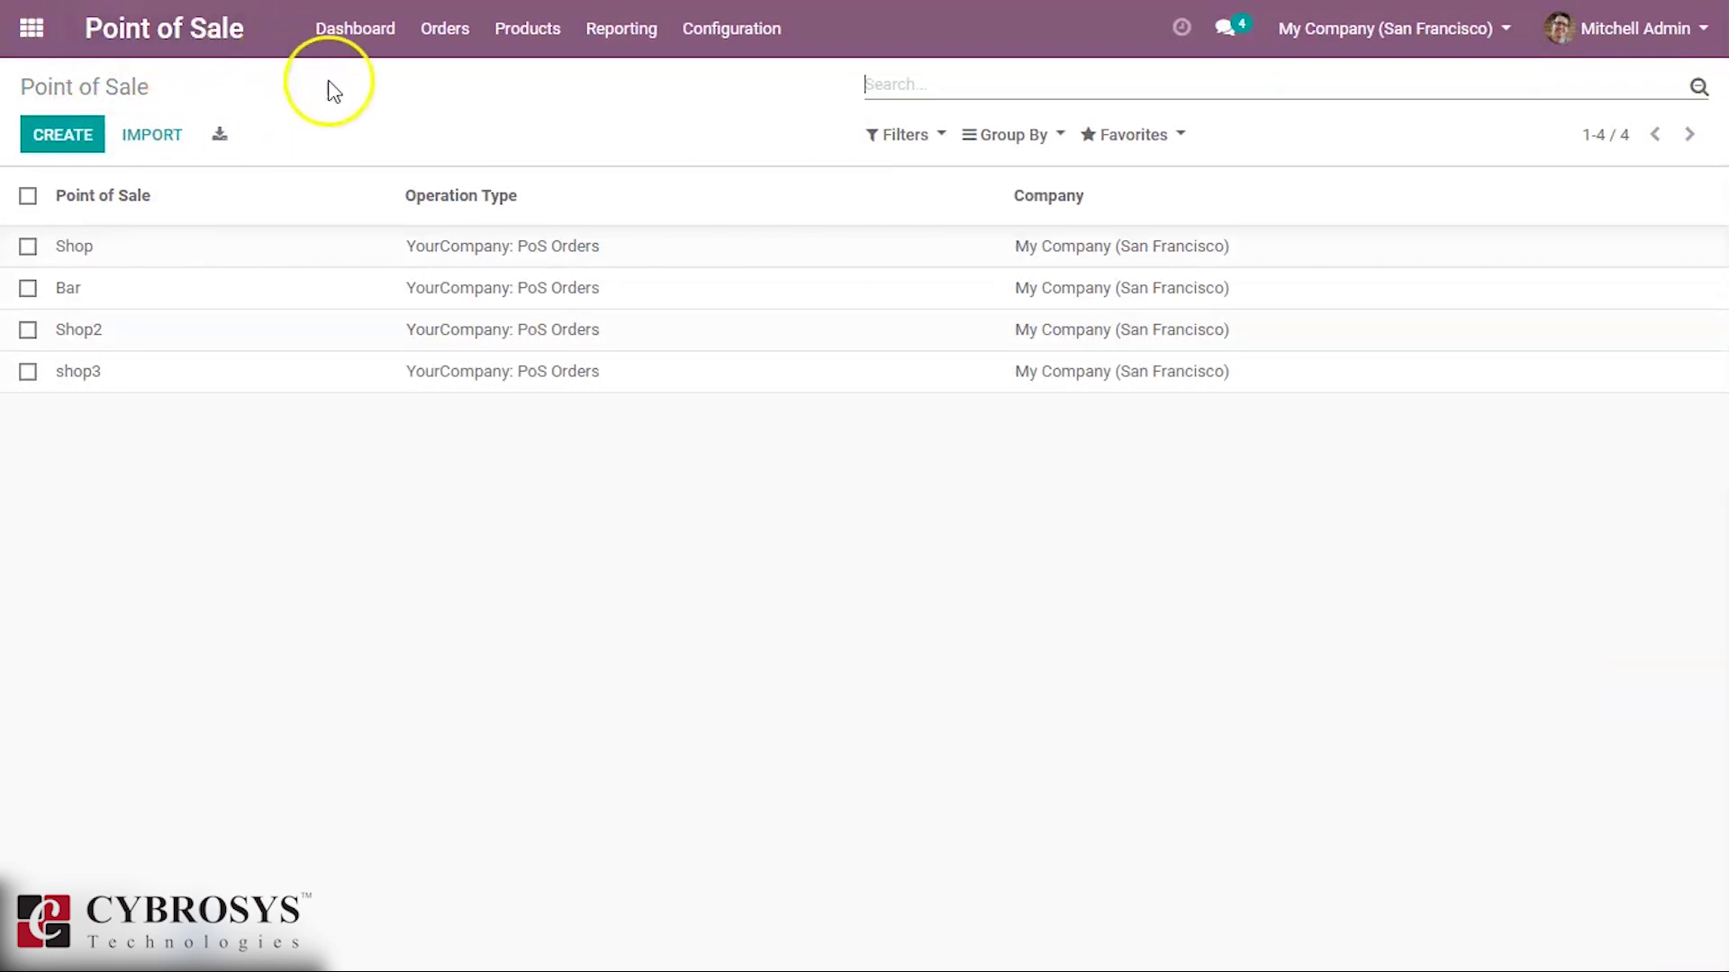
pyautogui.click(352, 47)
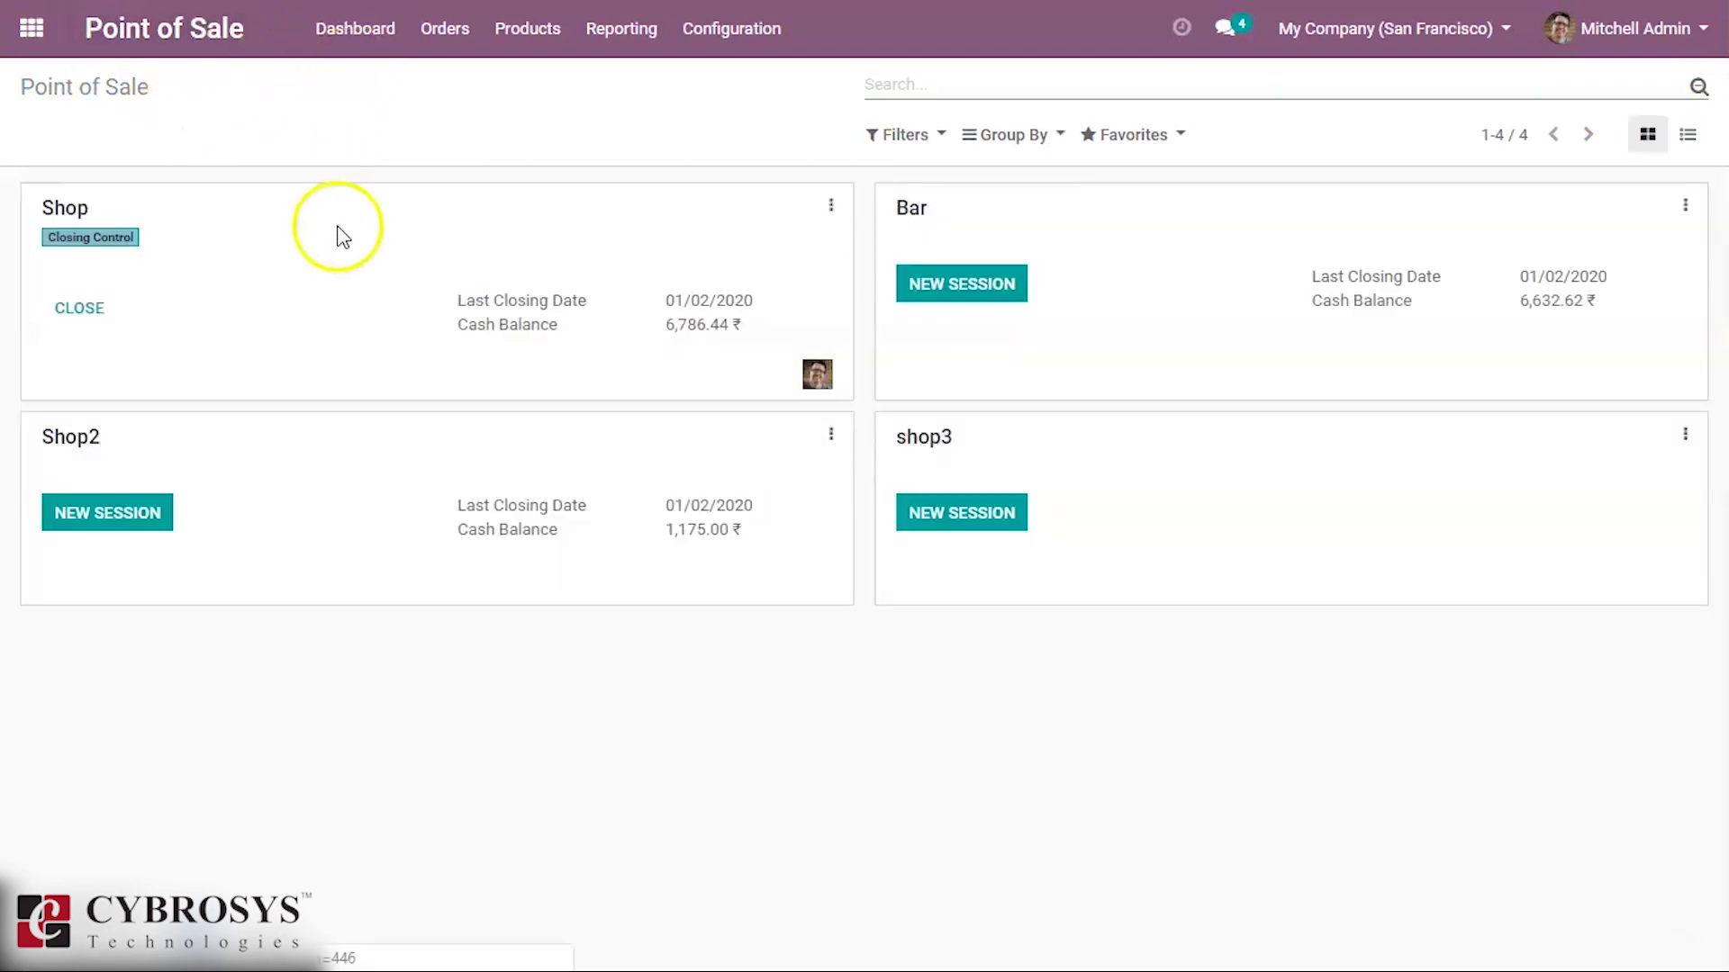
pyautogui.click(948, 517)
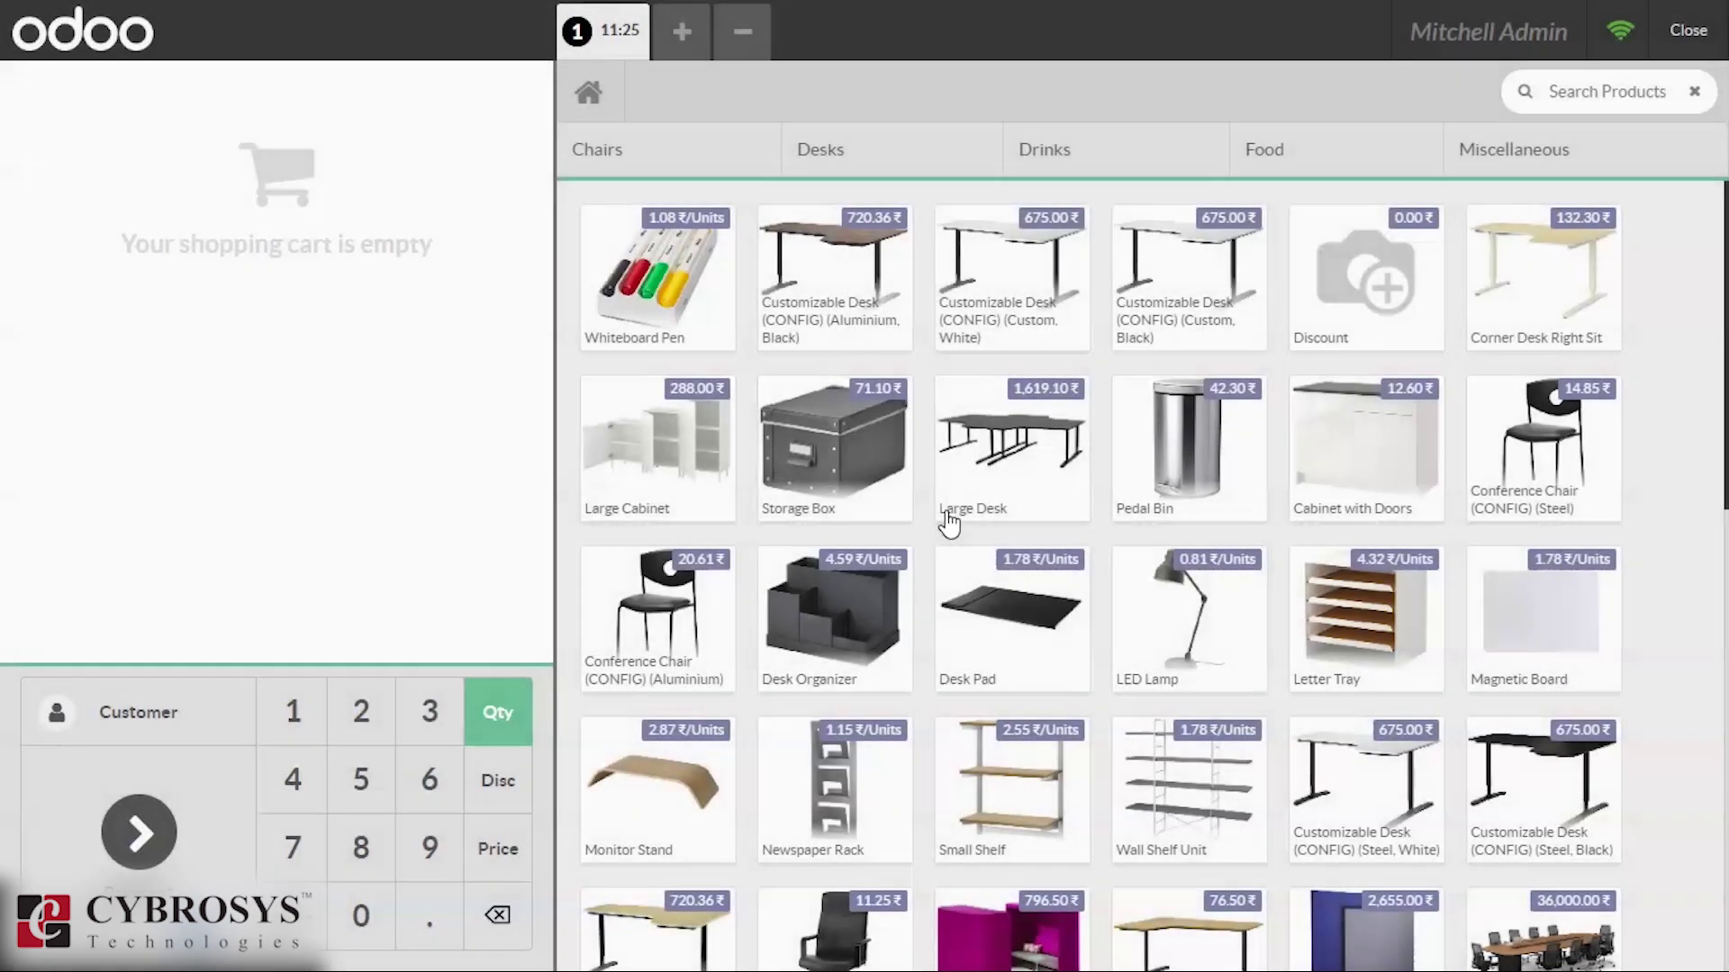
# Add four units of the Storage Box to the order
pyautogui.click(856, 456)
pyautogui.doubleClick(857, 459)
pyautogui.click(856, 468)
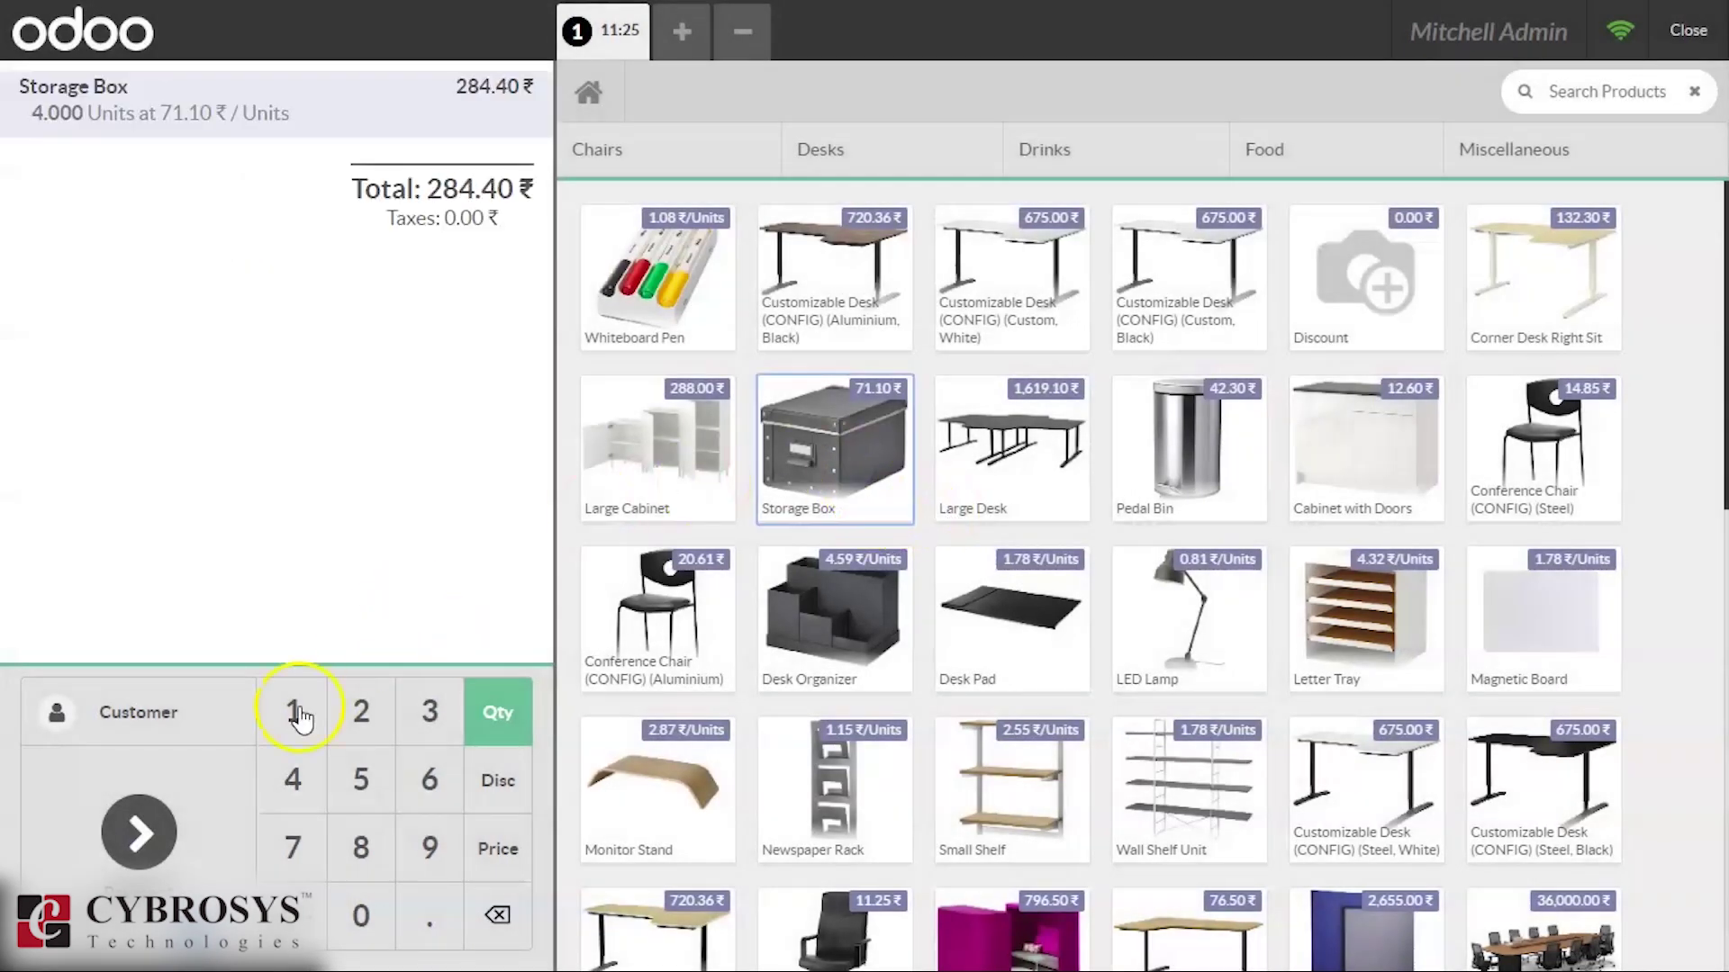
# Pay the order in cash with 284.40 tendered and validate the payment
pyautogui.click(221, 797)
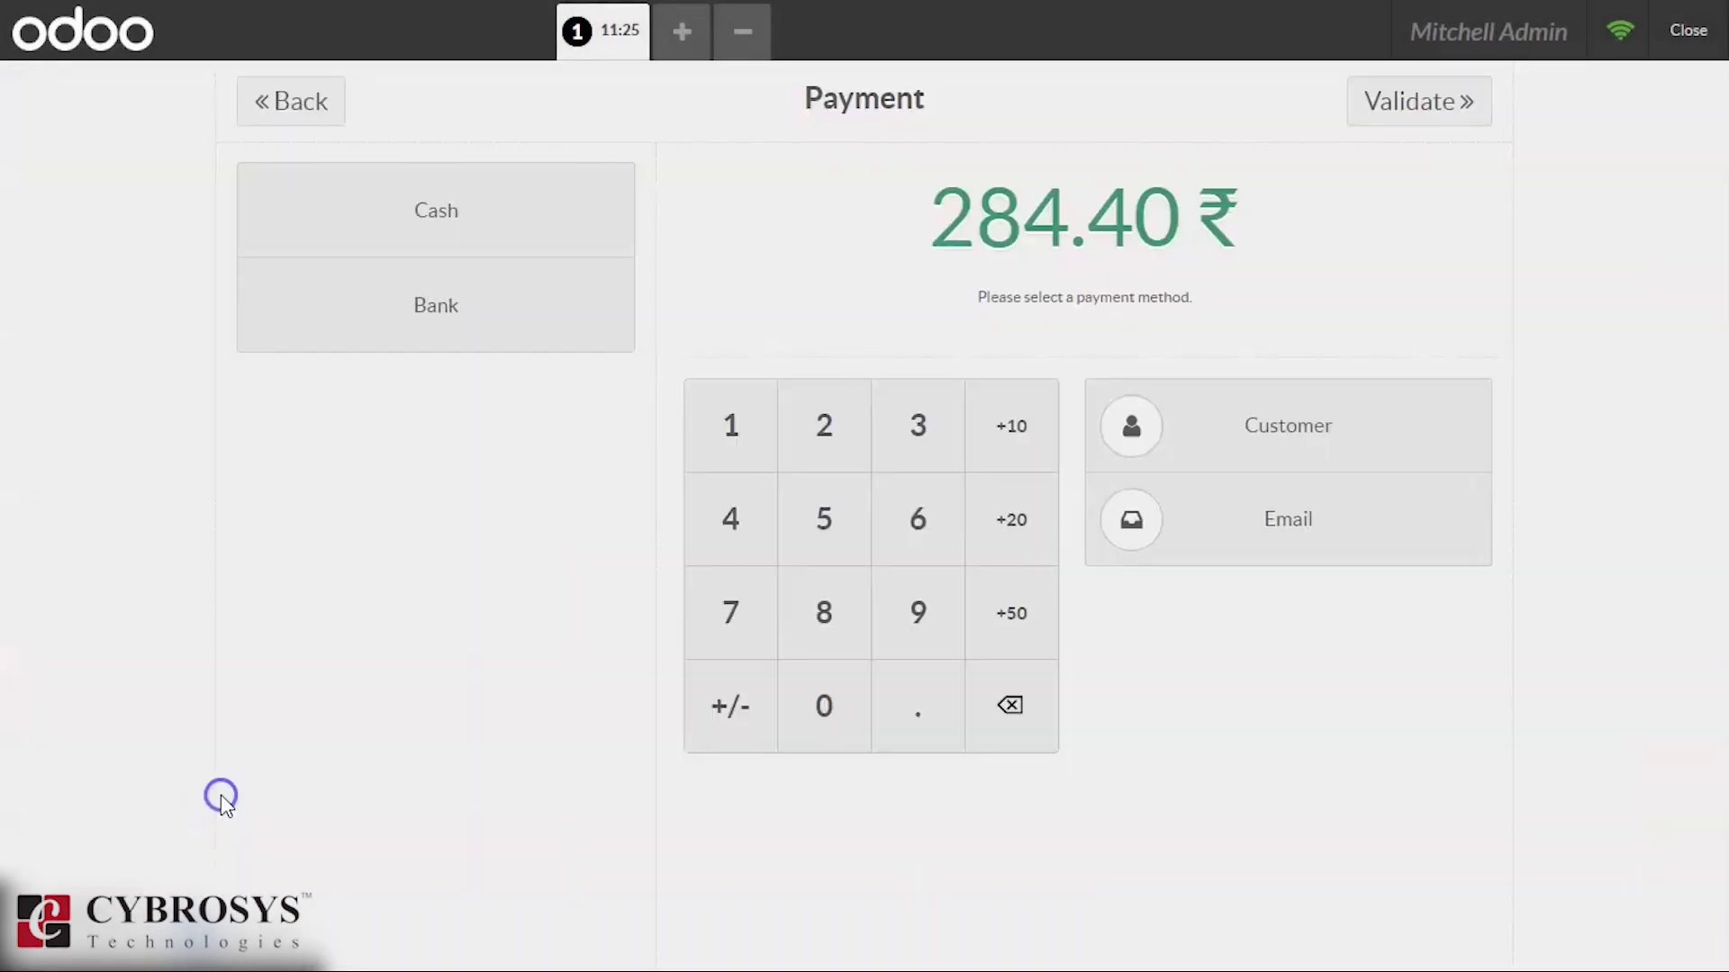
pyautogui.click(522, 239)
pyautogui.write('2')
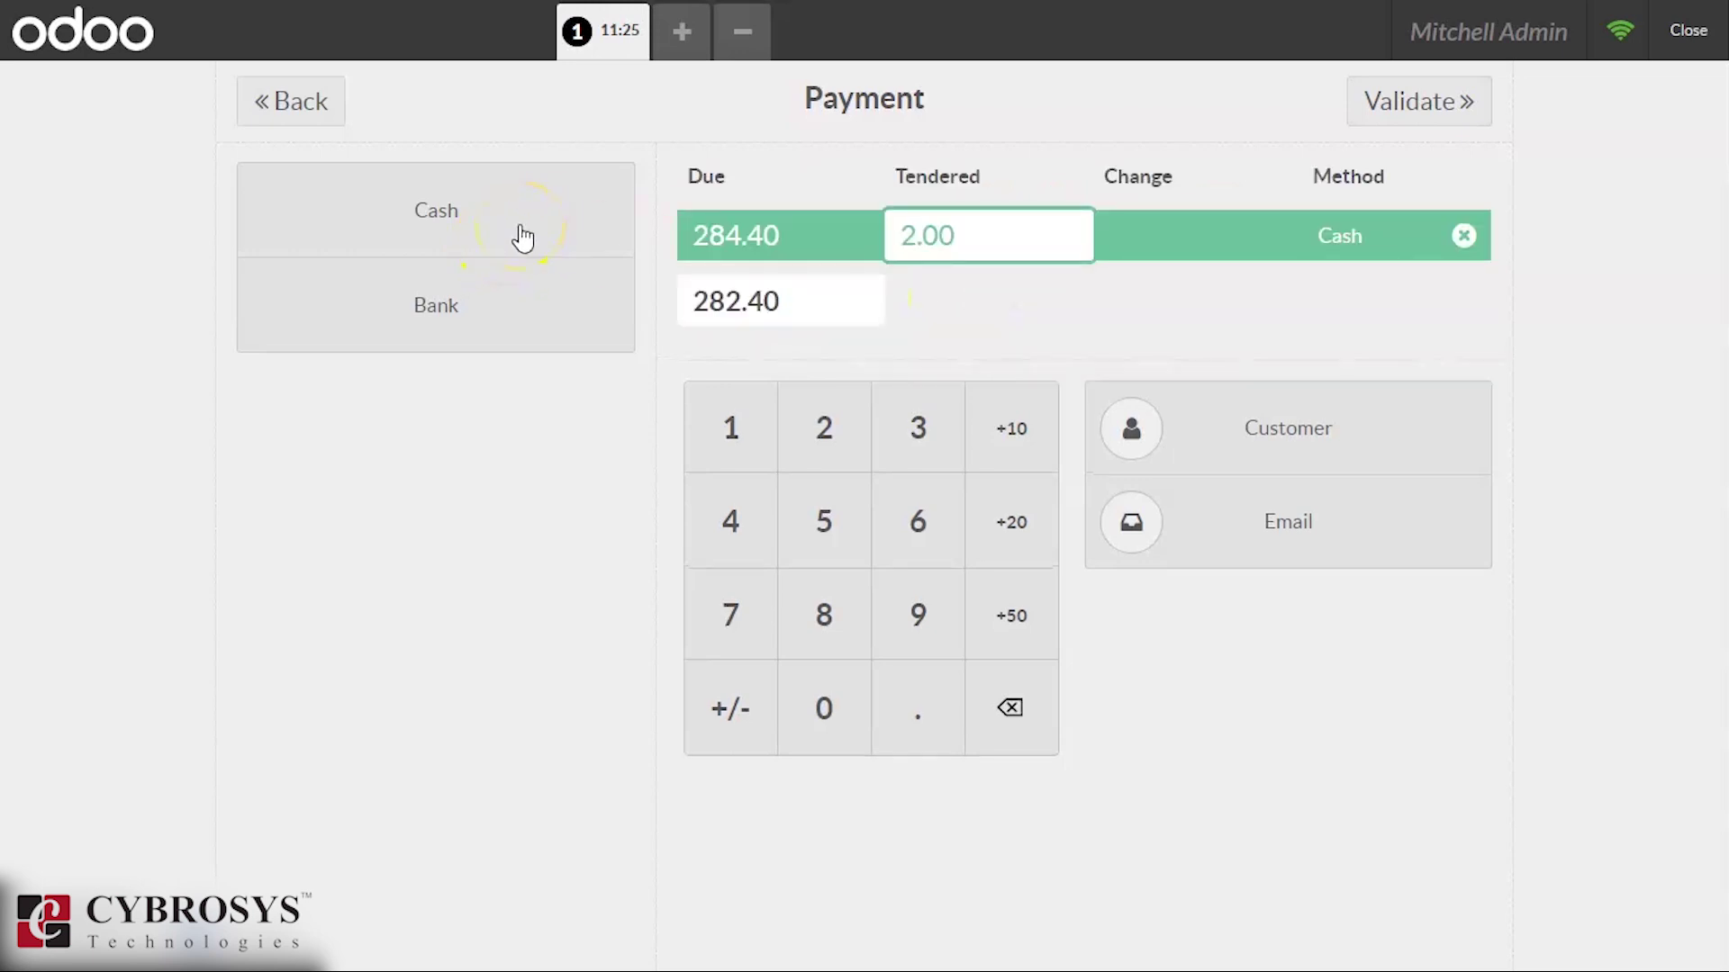
pyautogui.write('84')
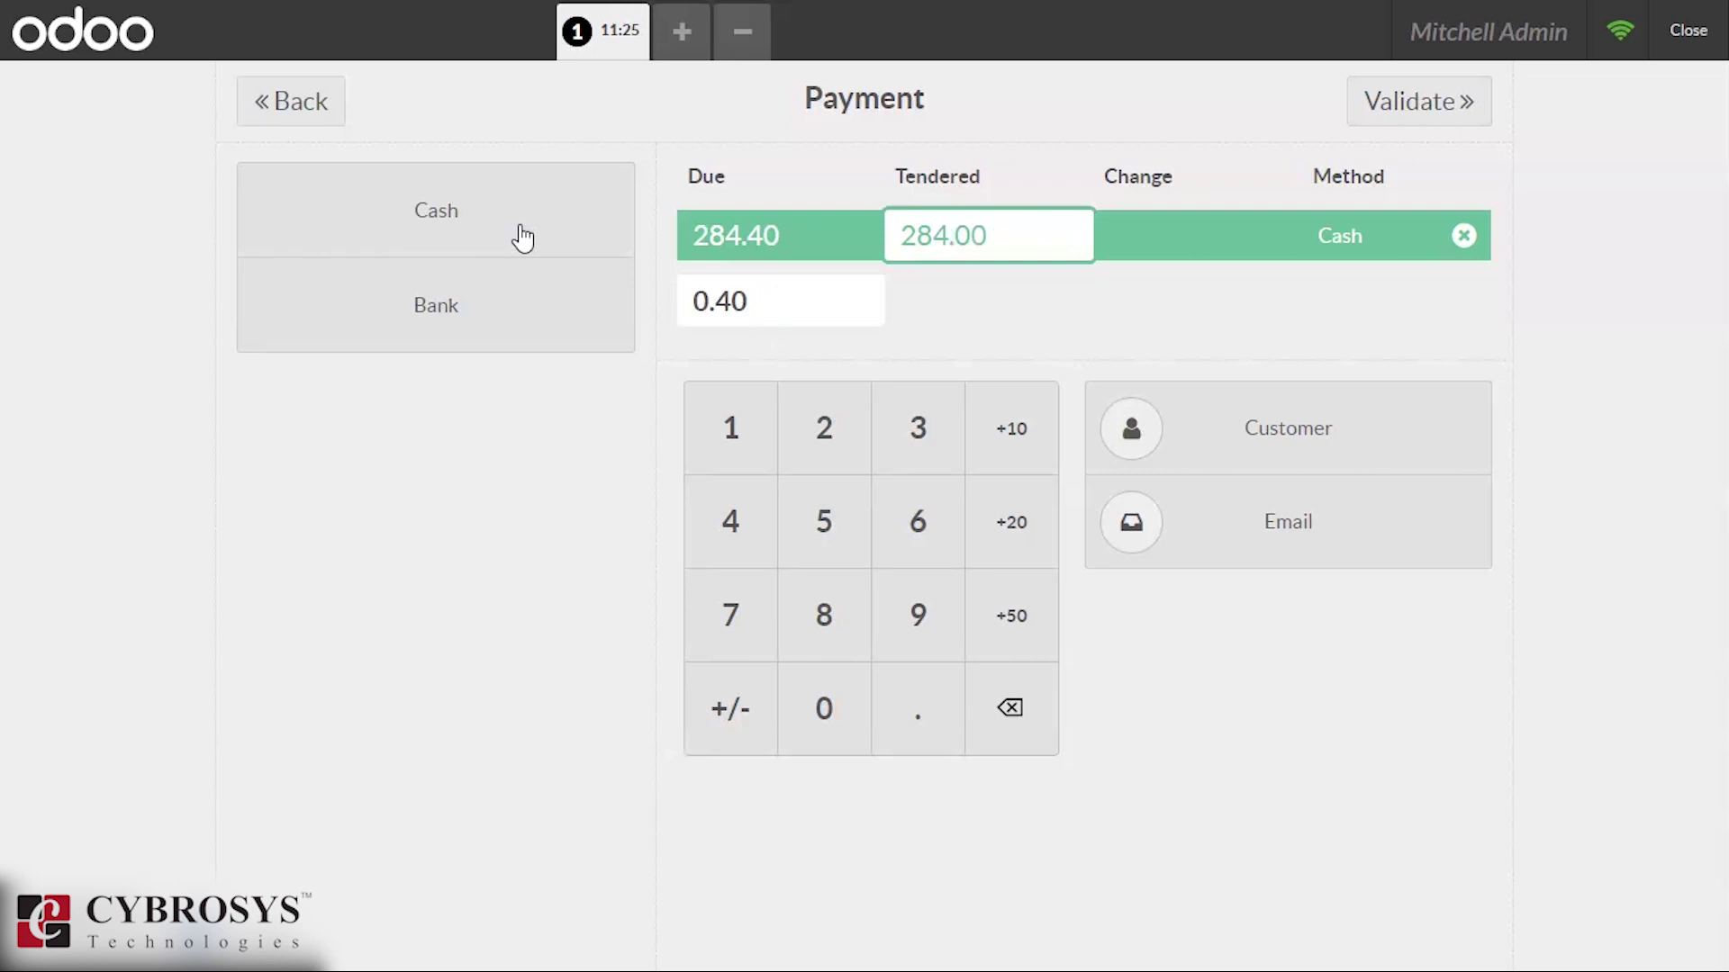
pyautogui.write('.4')
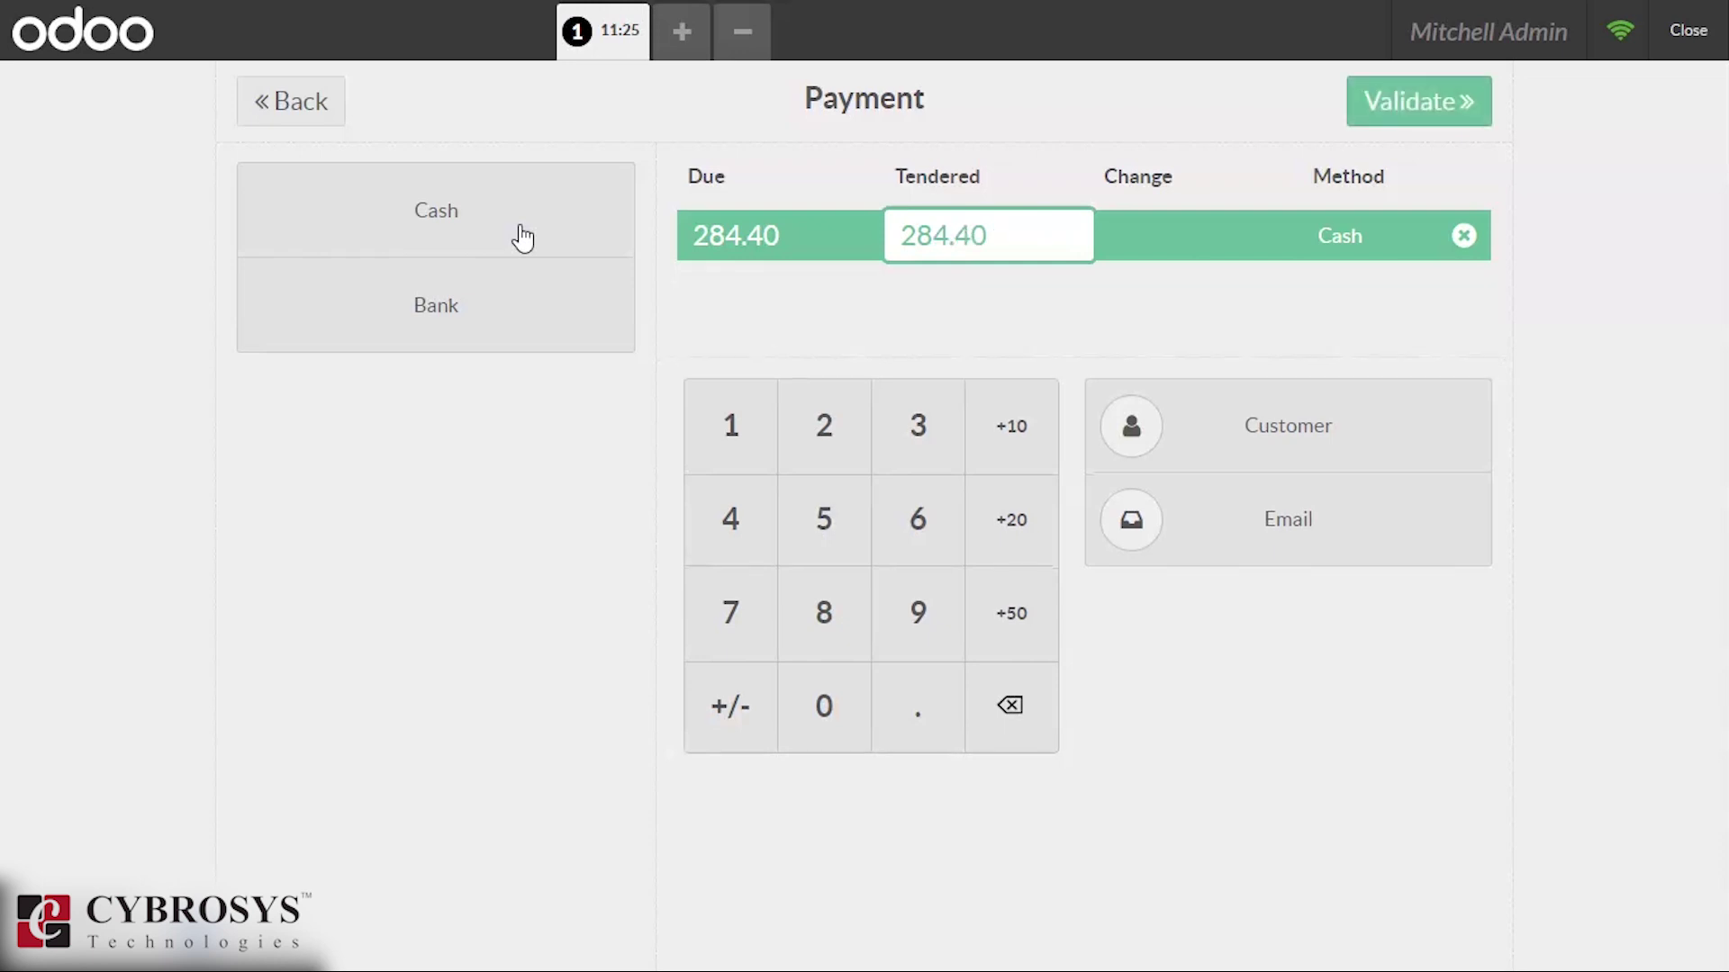
pyautogui.click(1378, 106)
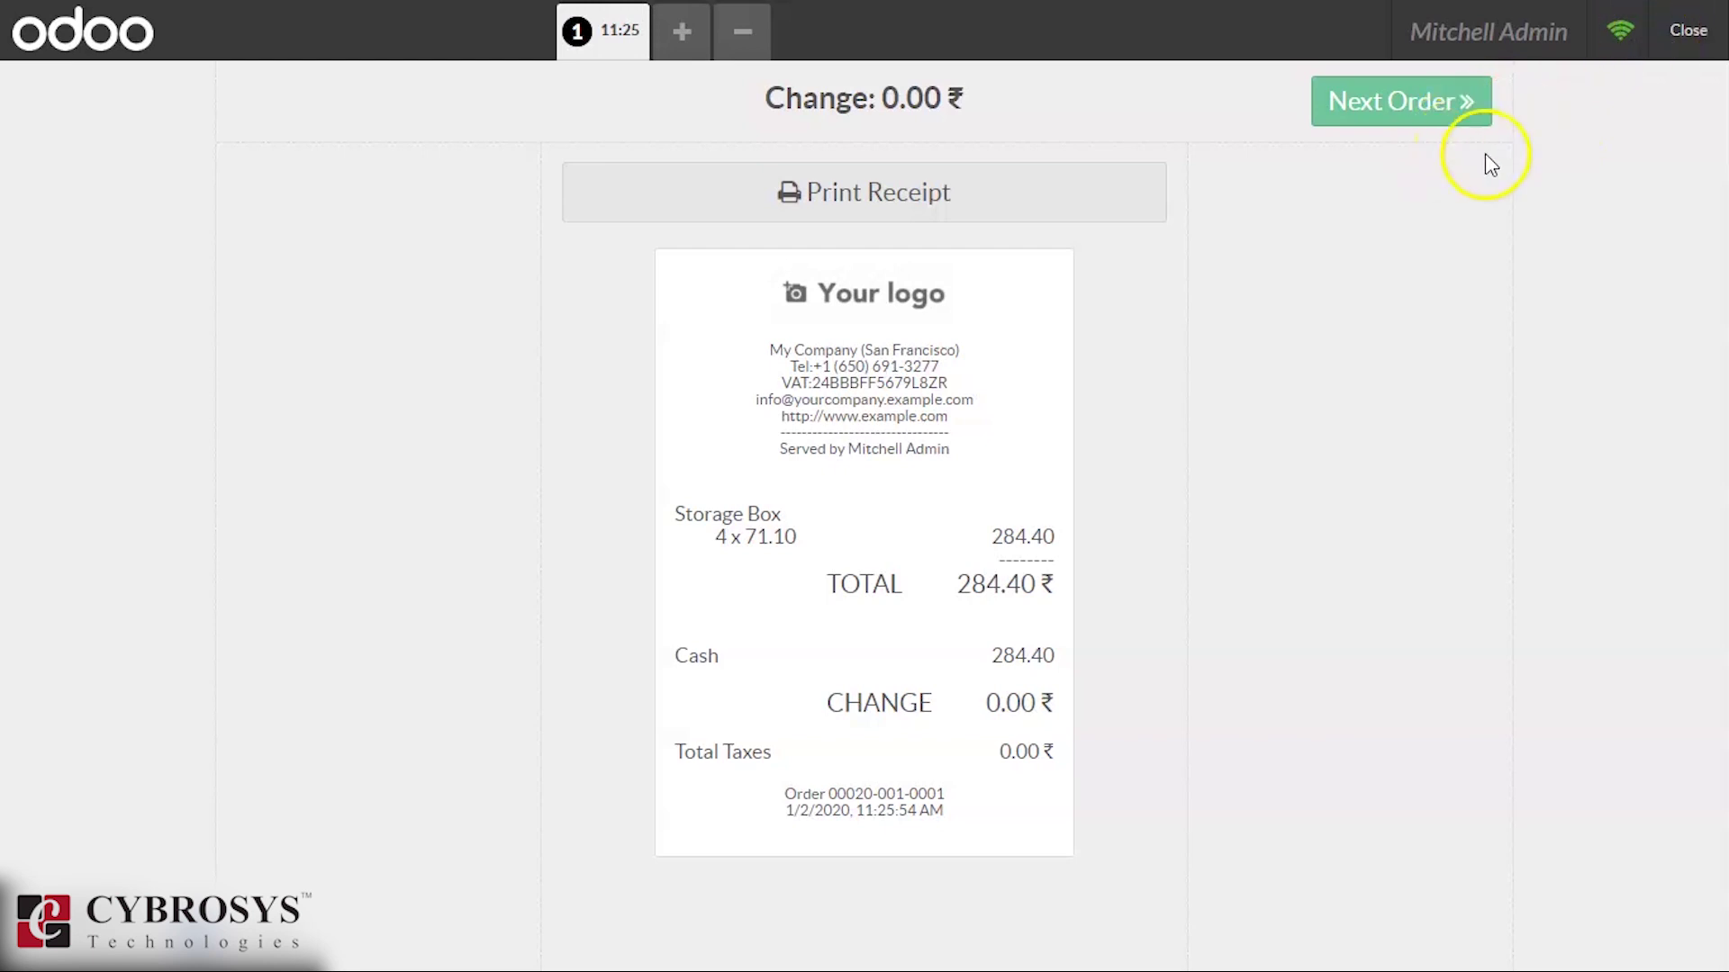
# Leave the selling screen, then close the shop3 session by validating the closing and posting its entries
pyautogui.click(1689, 30)
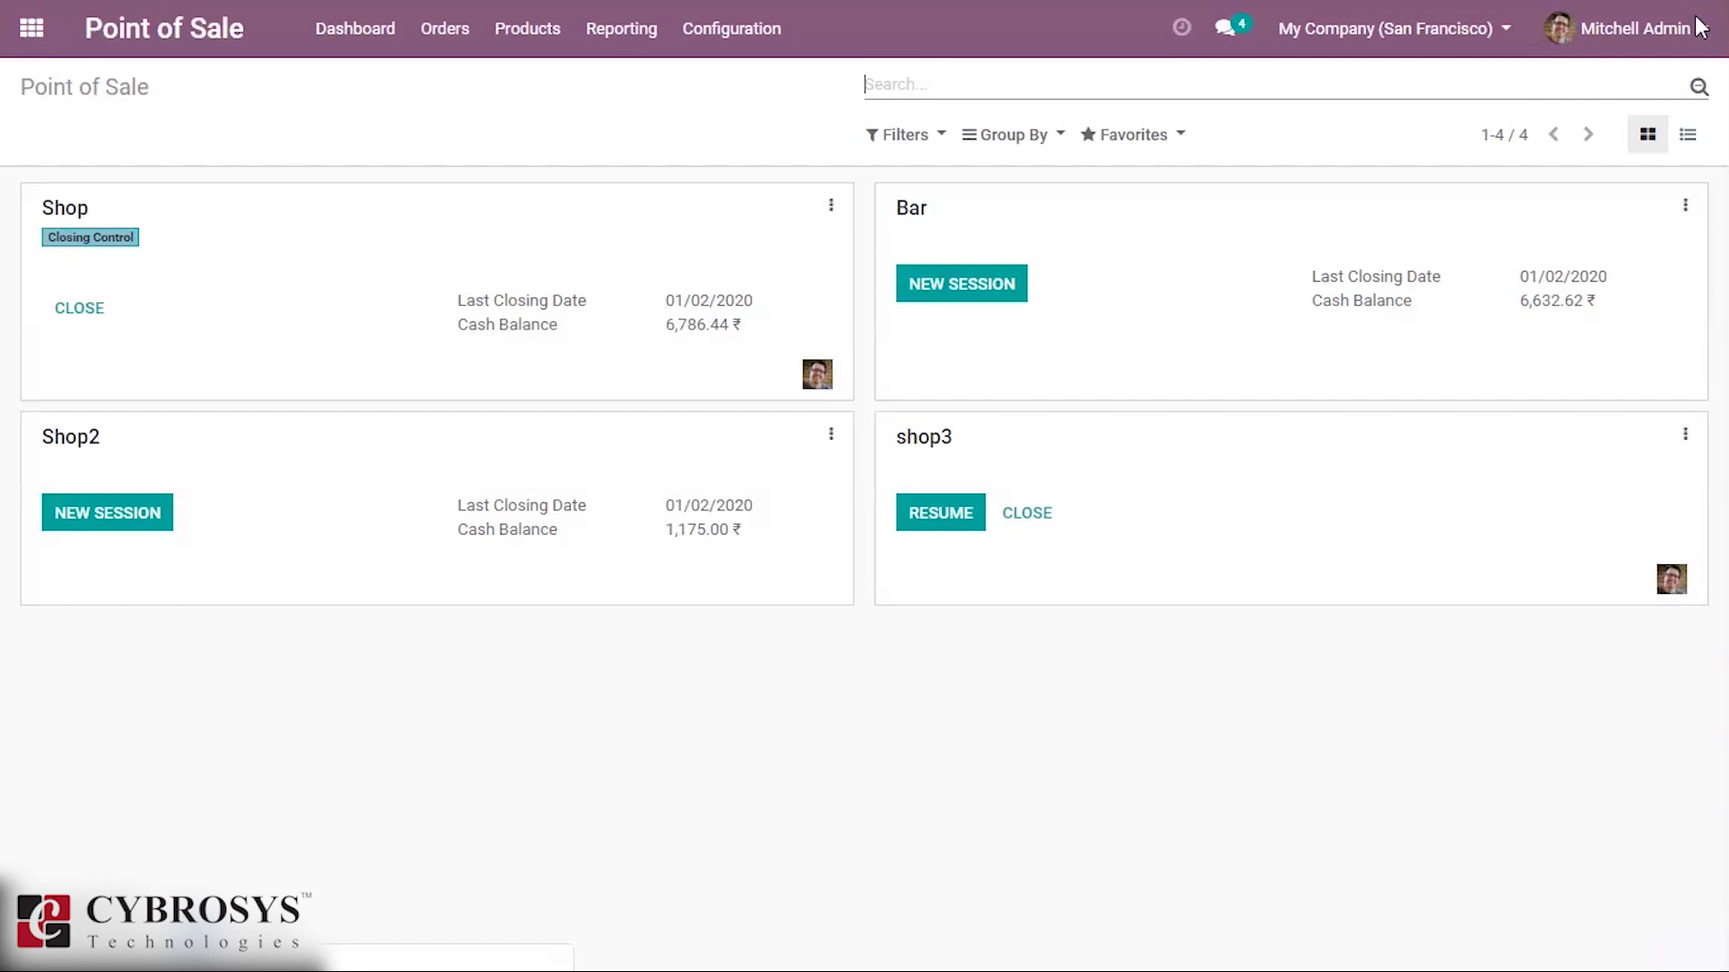
pyautogui.click(1028, 513)
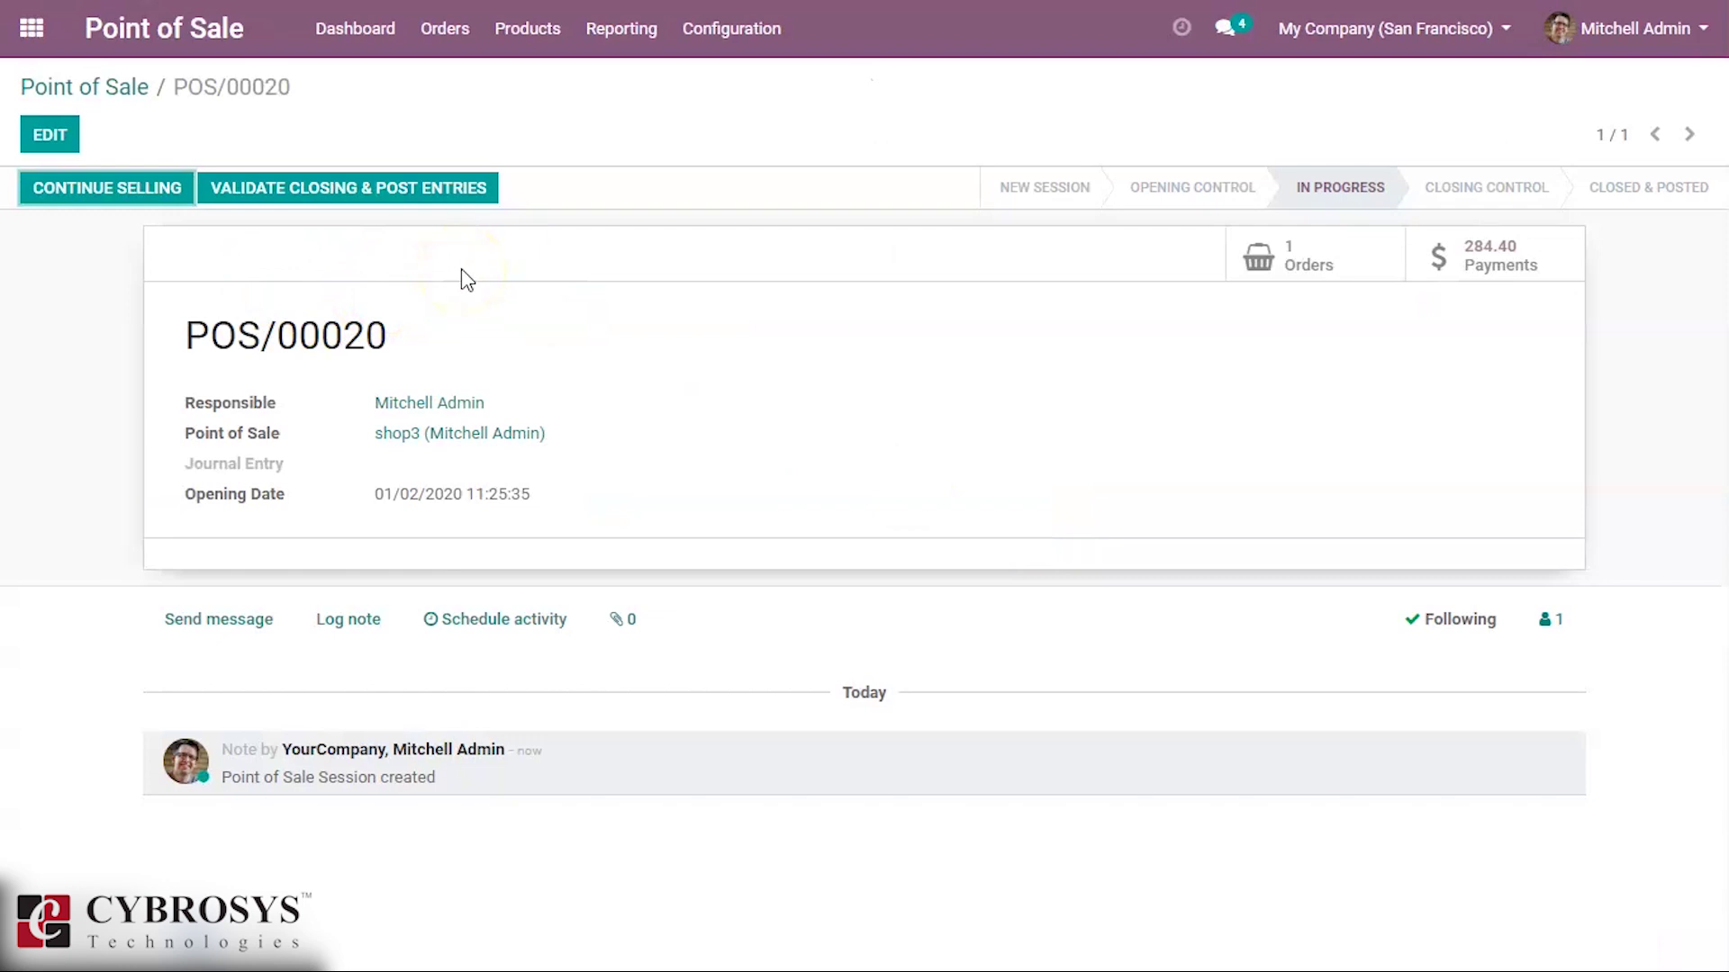
pyautogui.click(384, 193)
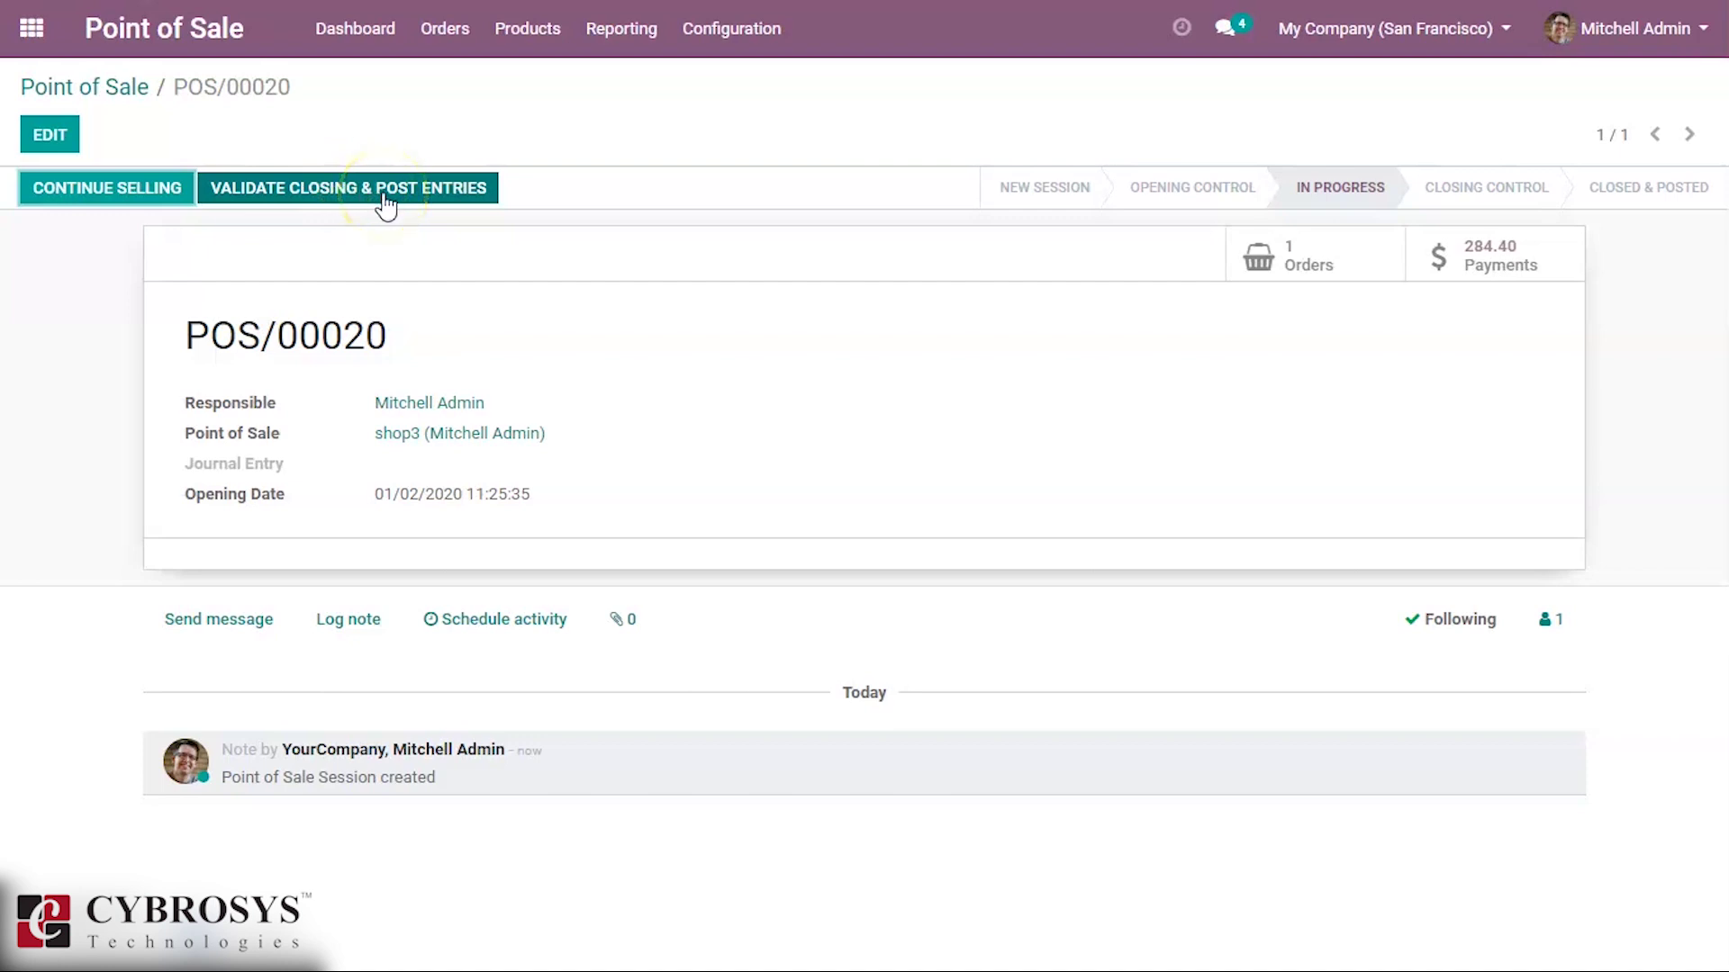
pyautogui.click(367, 191)
pyautogui.click(366, 191)
pyautogui.click(510, 271)
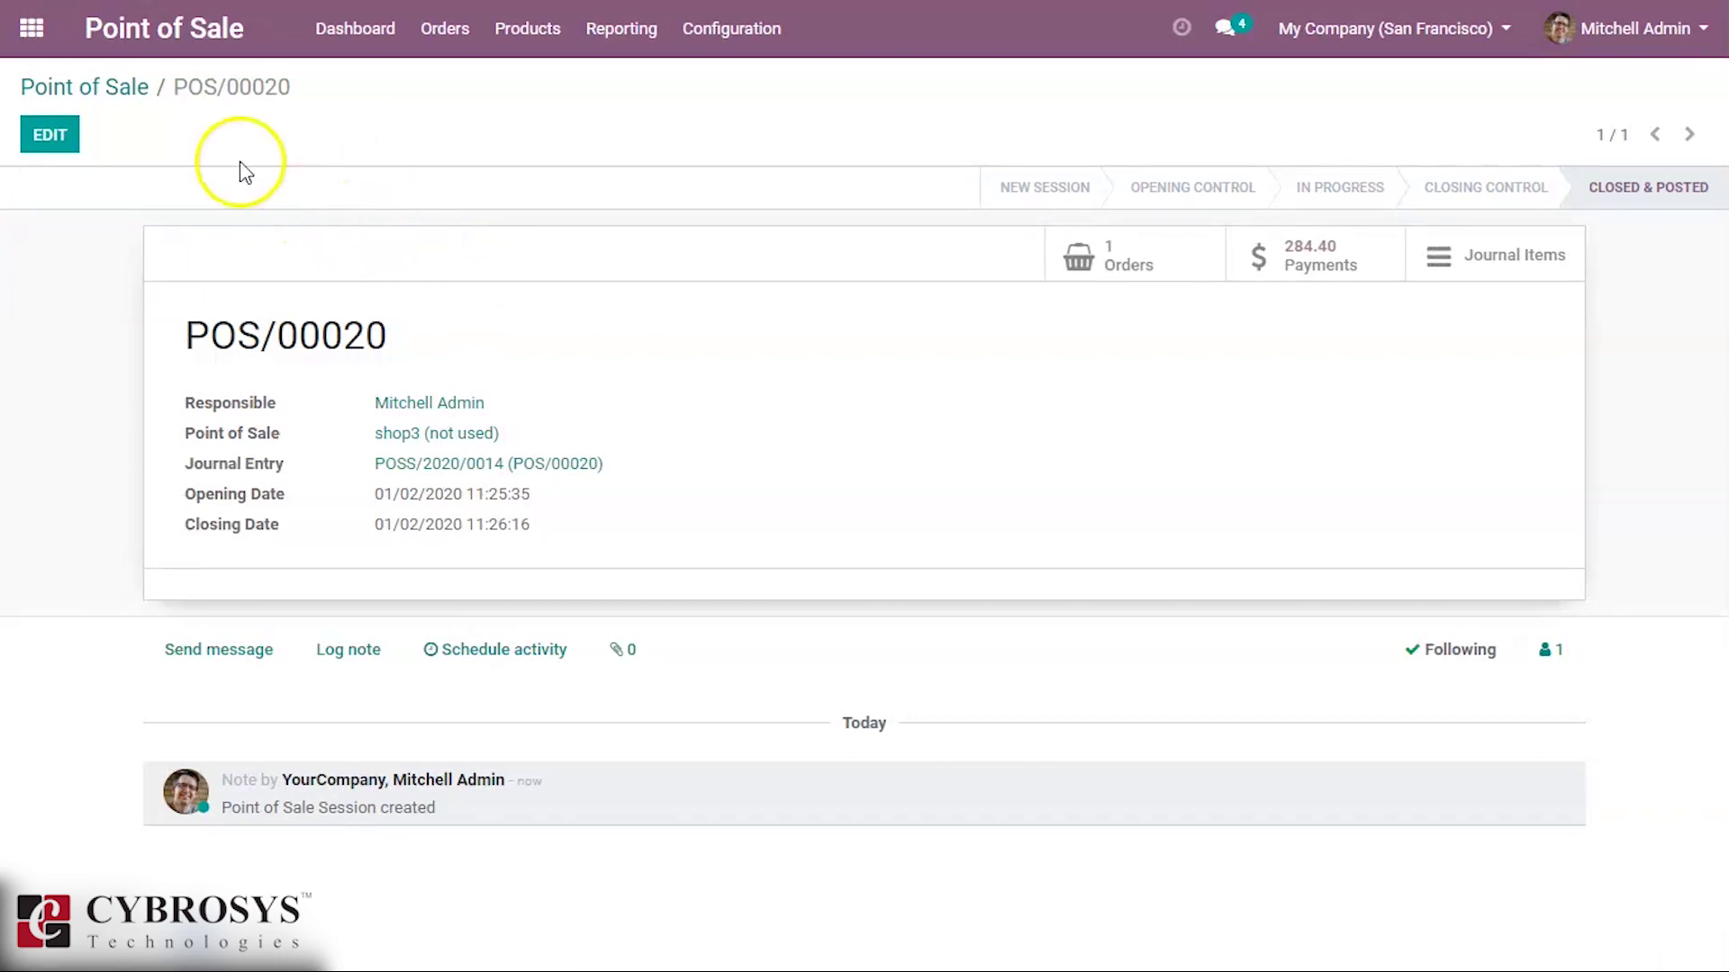
# Review Shop2's settings, including its payment methods and Cash Control options, and return to the dashboard
pyautogui.click(107, 94)
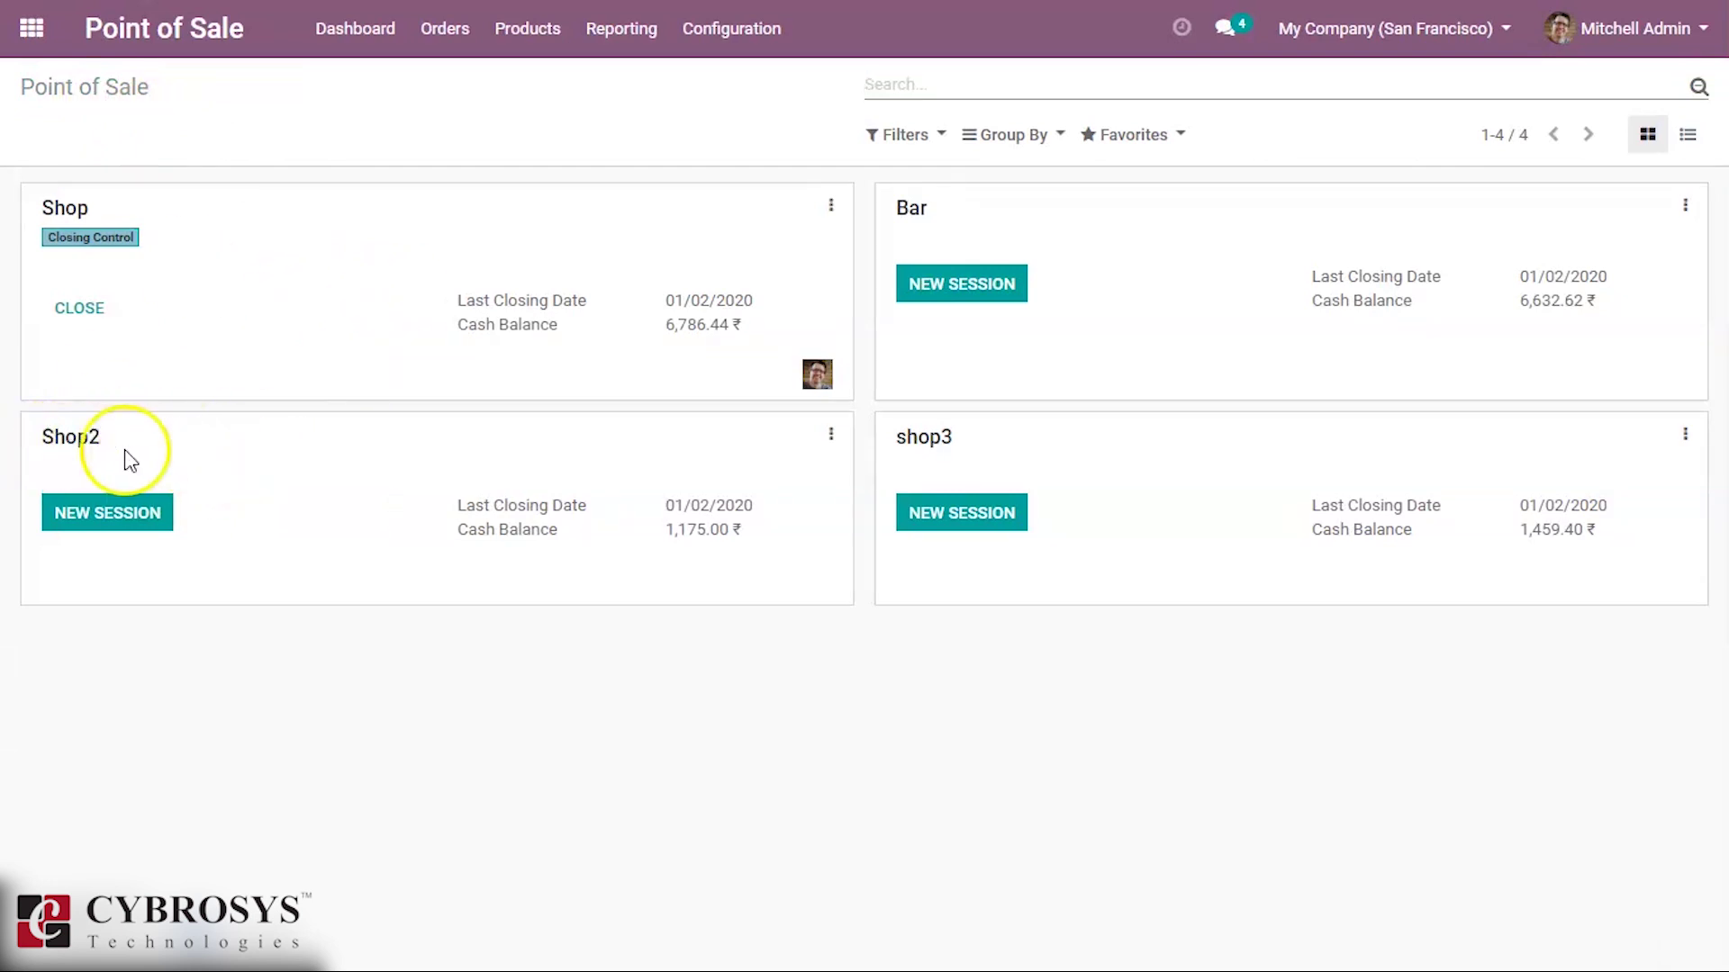
pyautogui.click(830, 436)
pyautogui.click(407, 627)
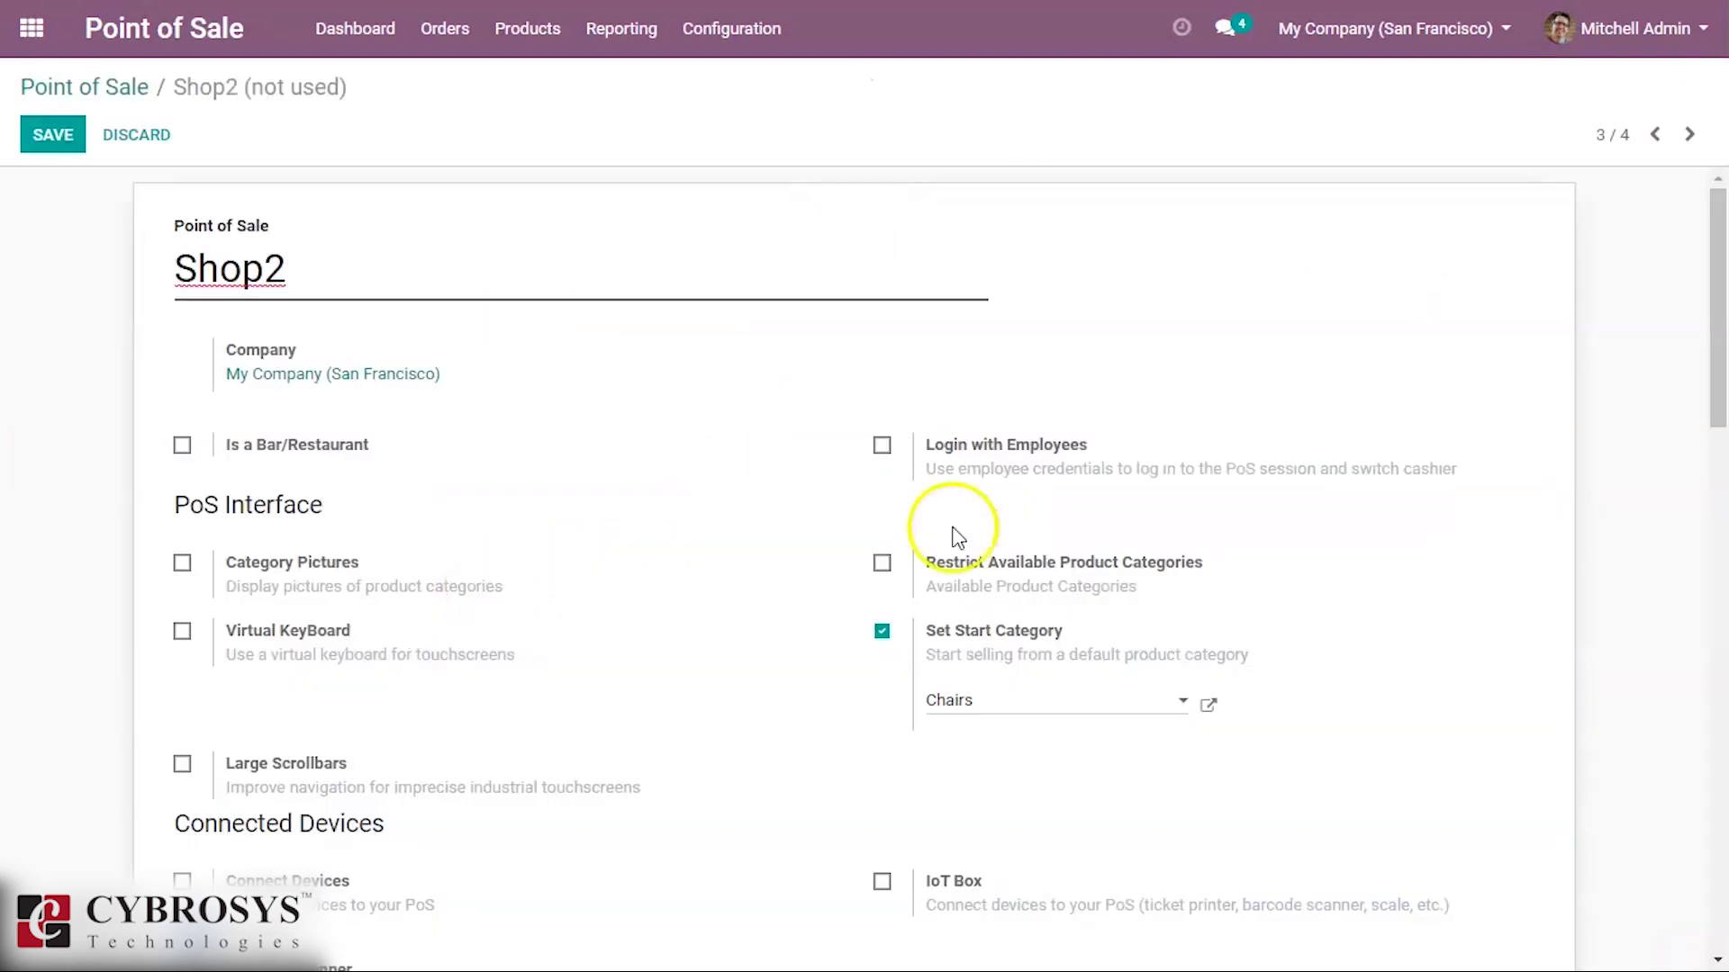
pyautogui.moveTo(1716, 348); pyautogui.dragTo(1702, 661)
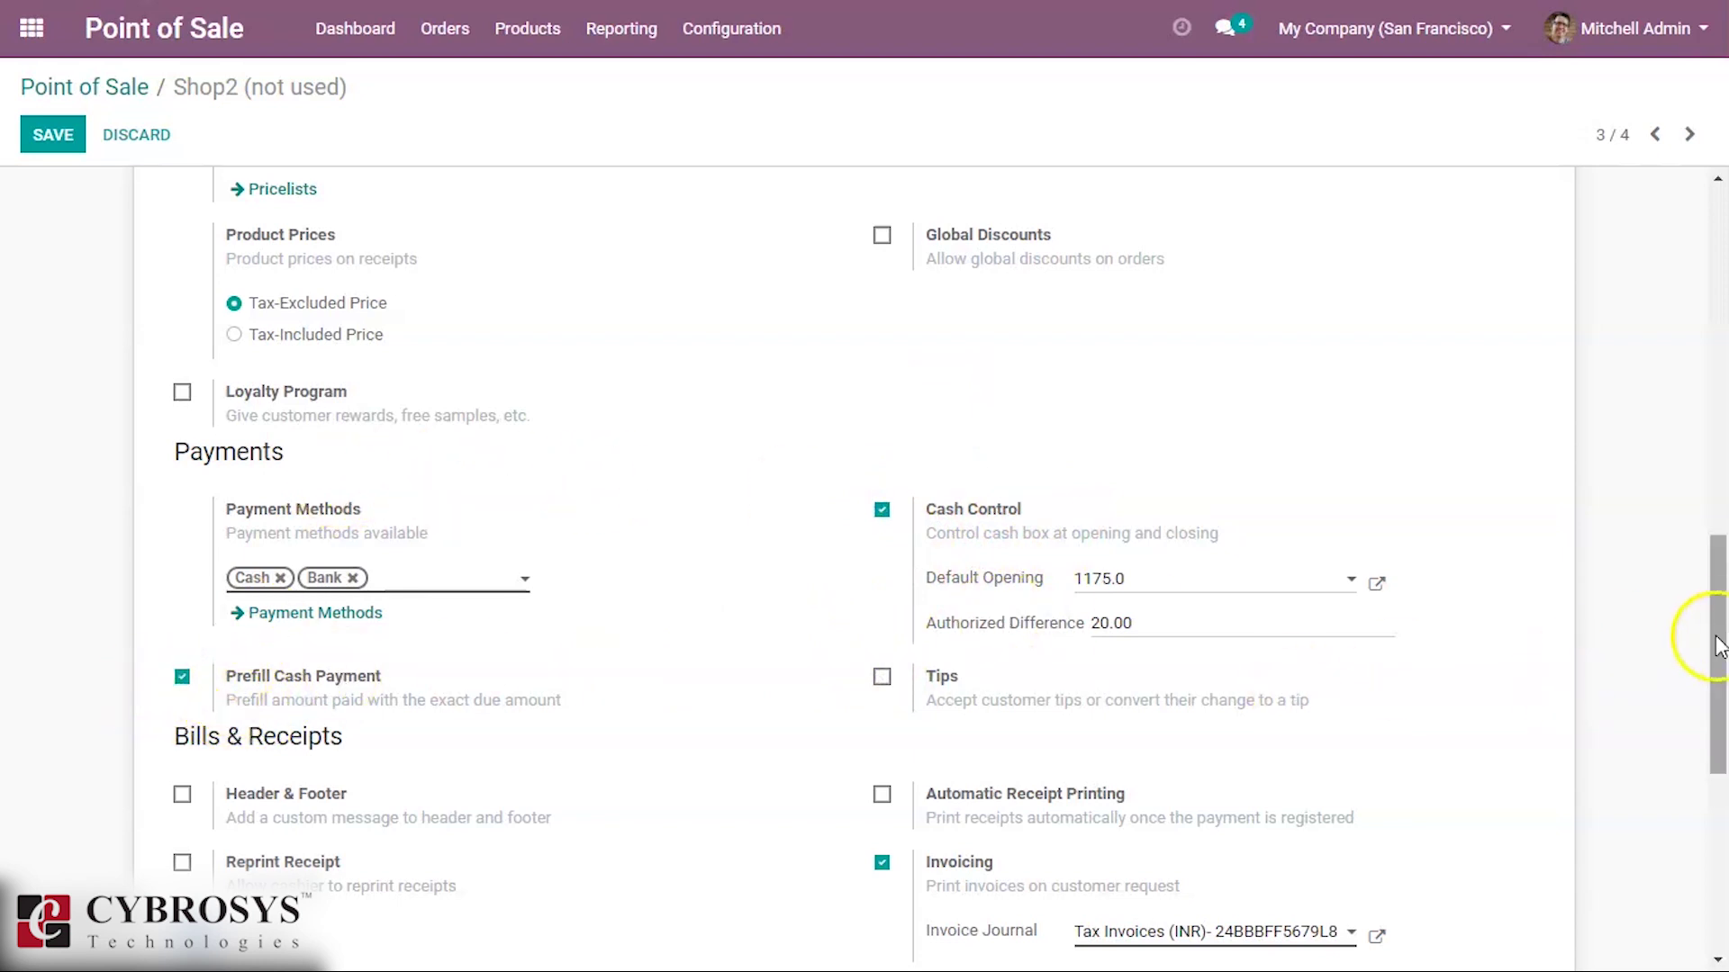
pyautogui.scroll(1, 1683, 400)
pyautogui.scroll(5, 1680, 397)
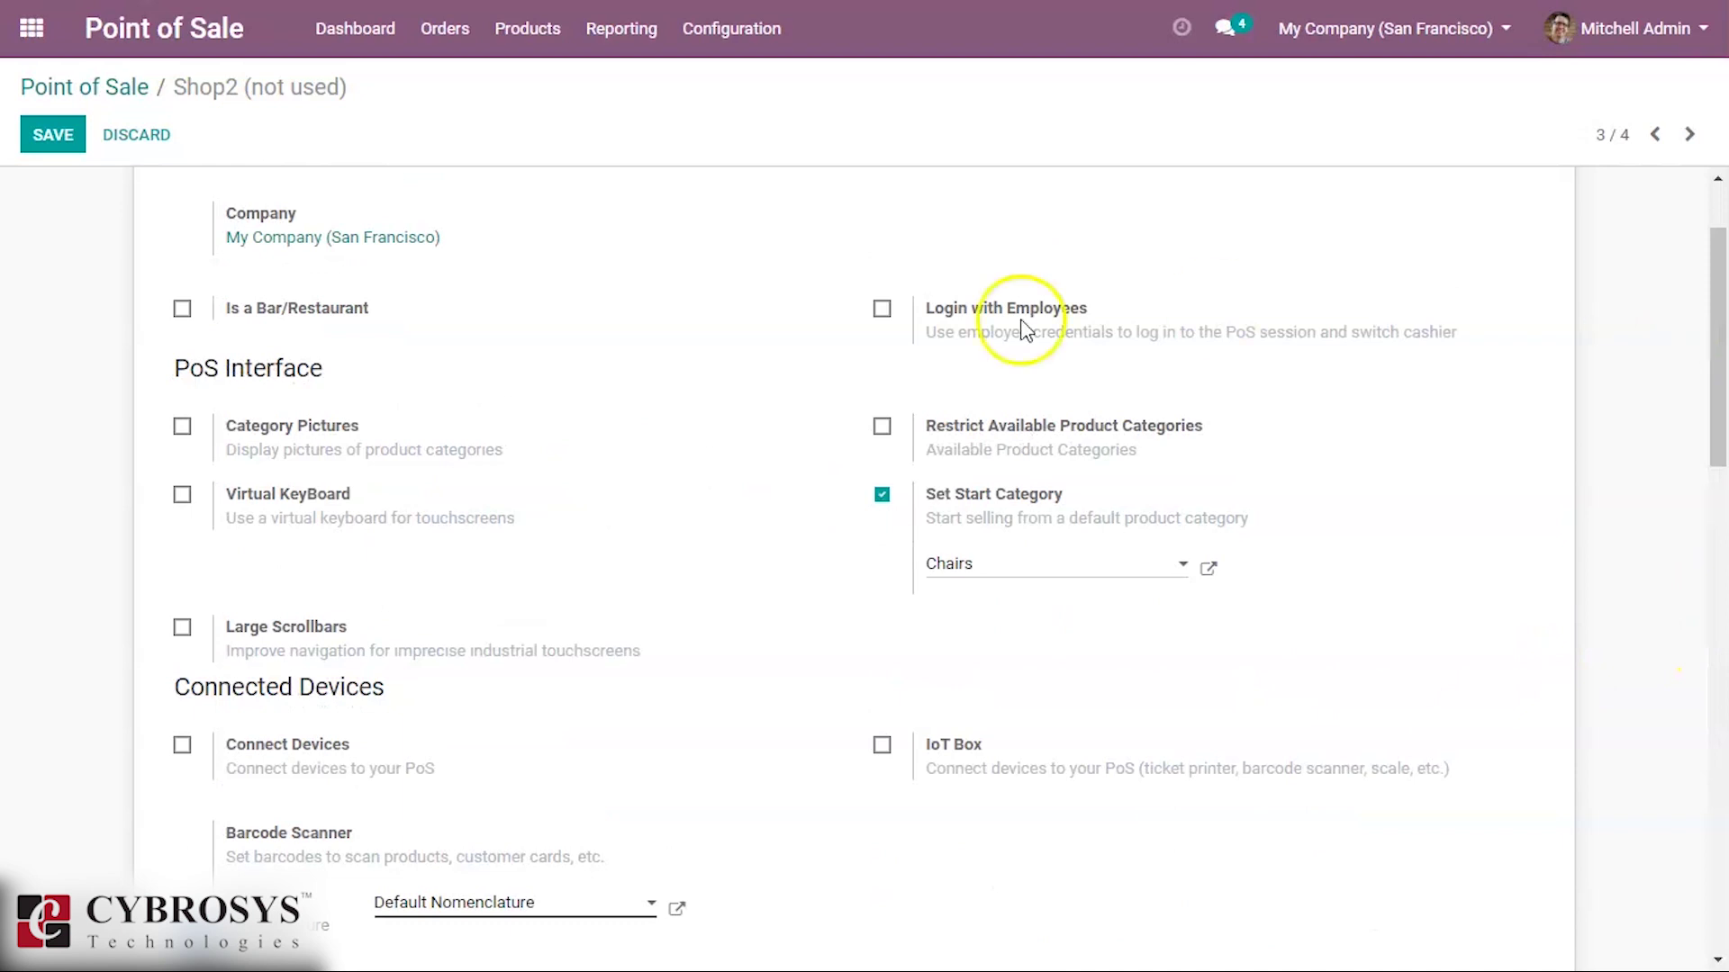
pyautogui.click(100, 88)
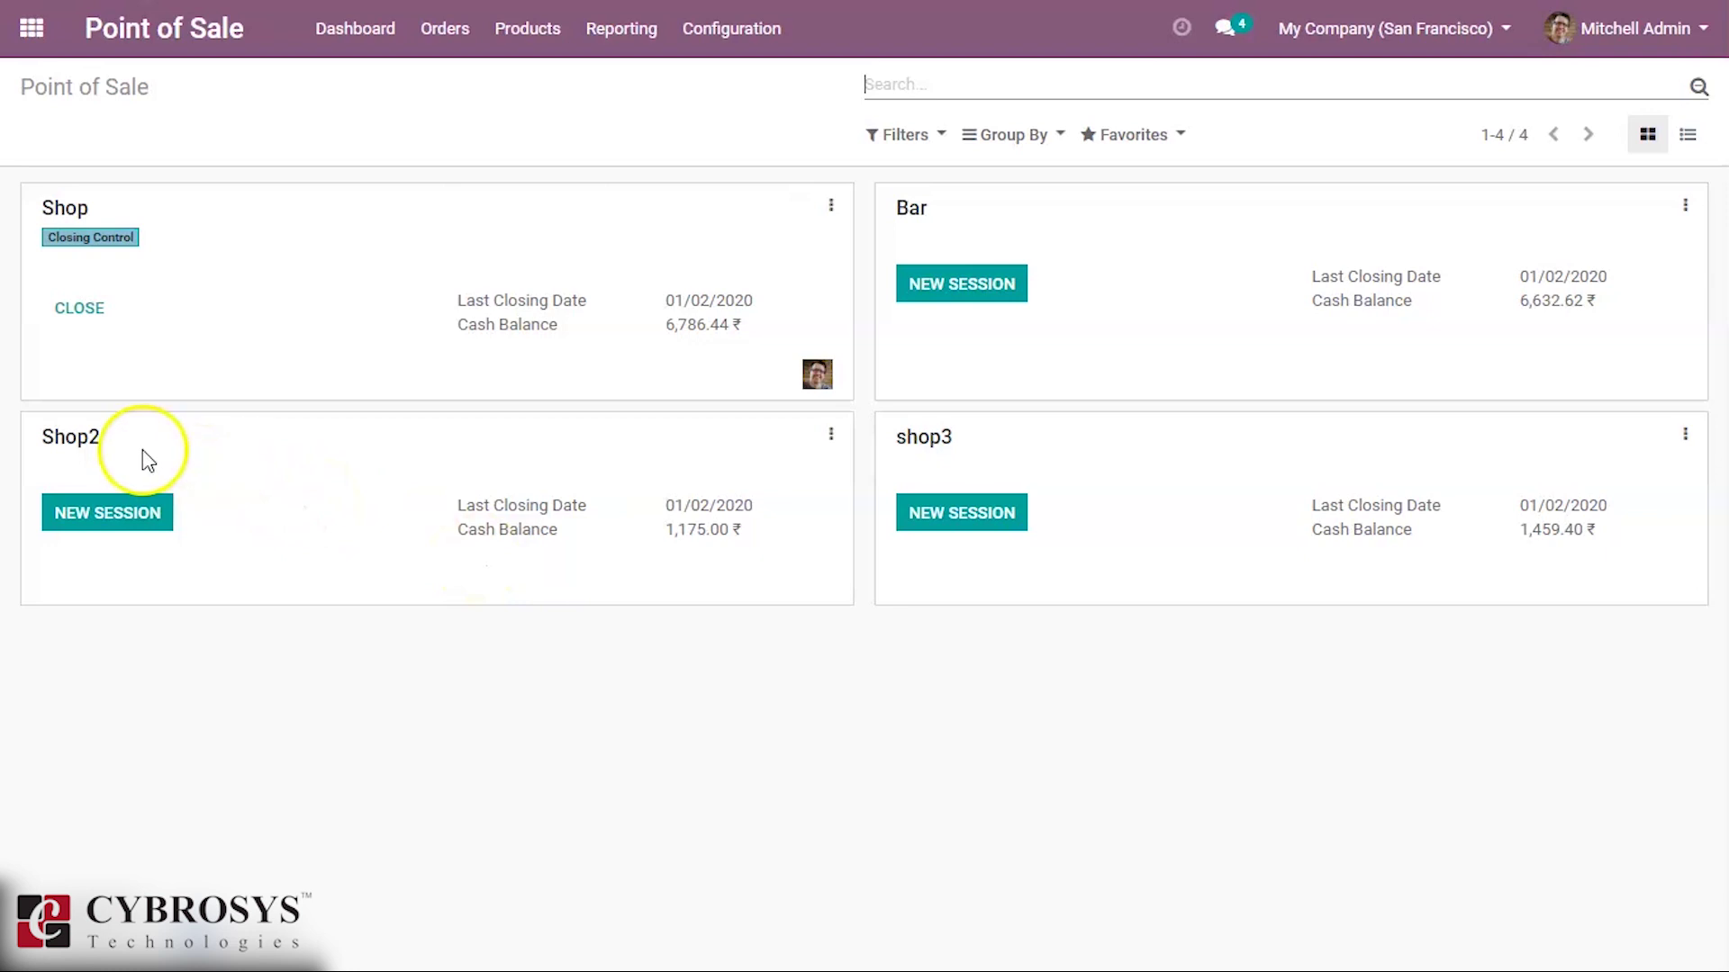
# Create a new session for Shop2, view its opening Cash Control lines and close them without confirming
pyautogui.click(103, 523)
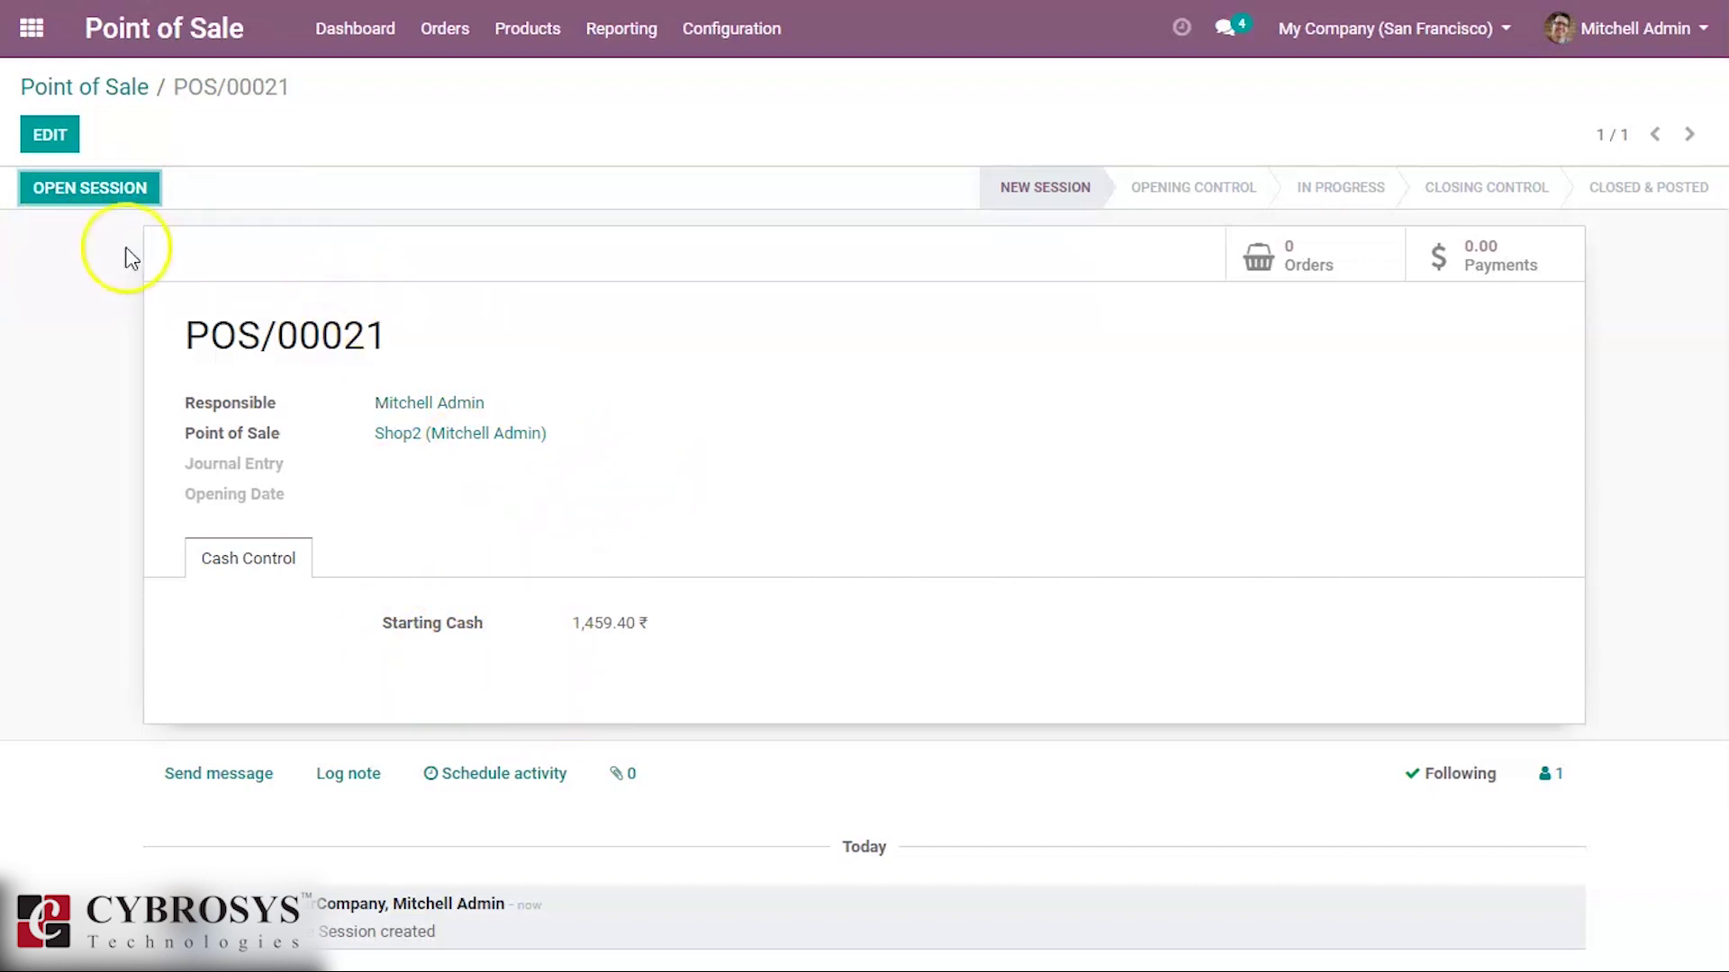
pyautogui.click(78, 198)
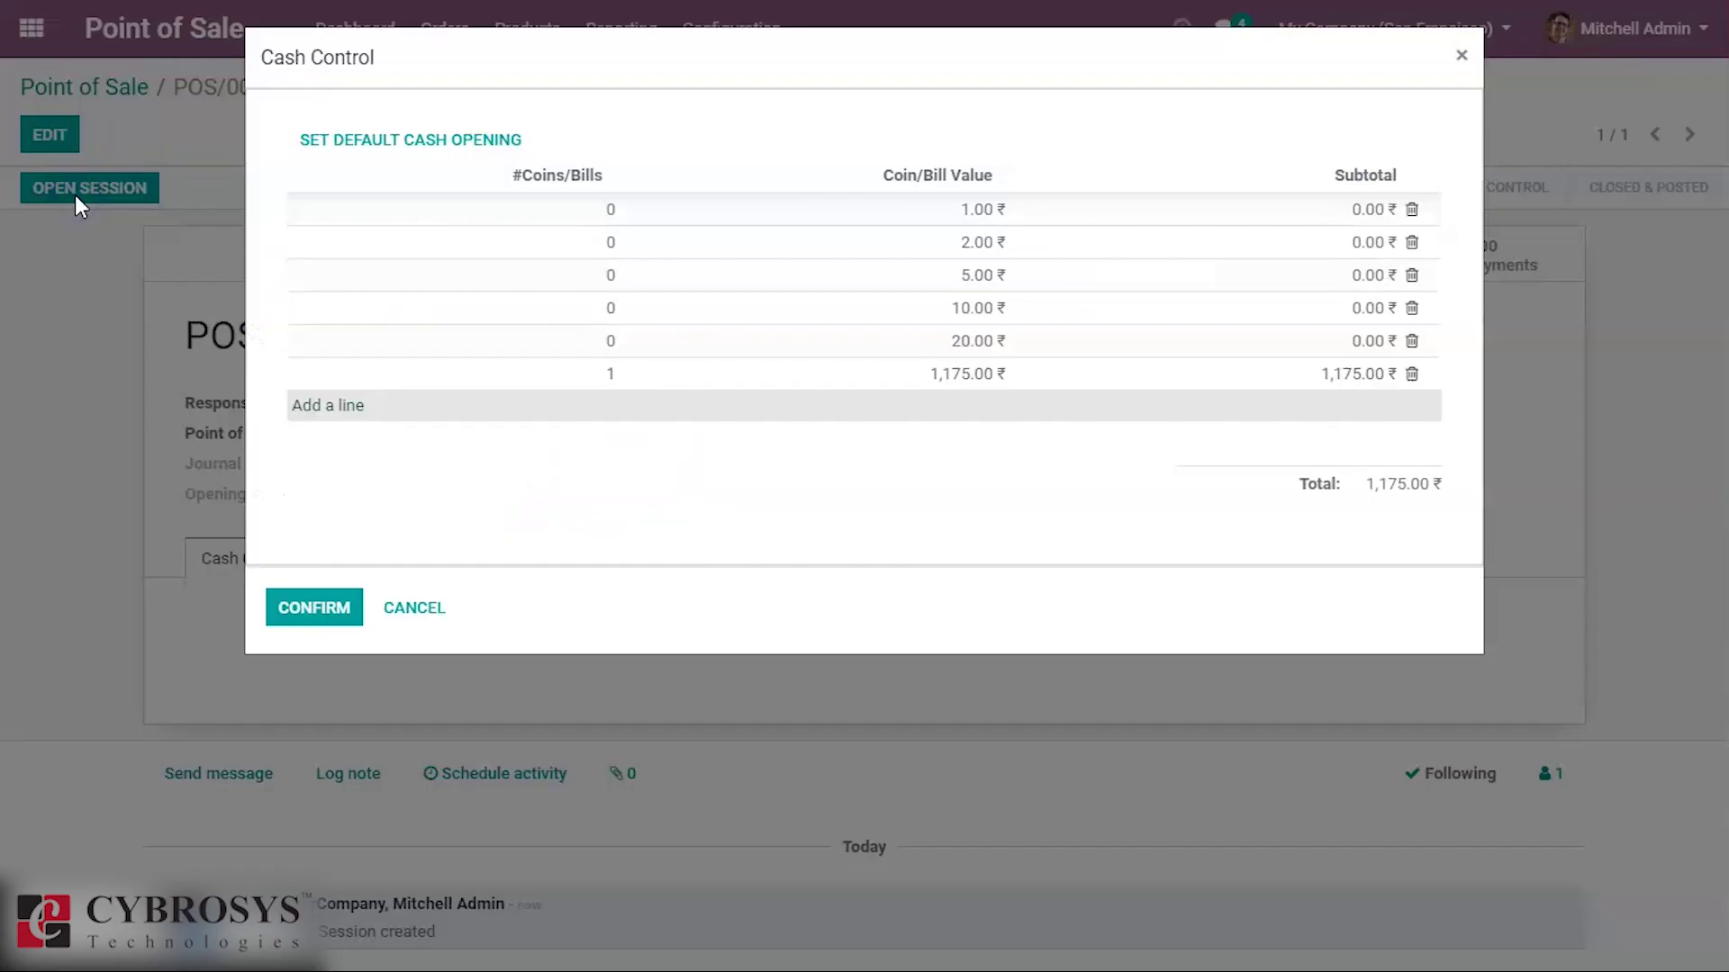
pyautogui.moveTo(74, 195); pyautogui.dragTo(342, 302)
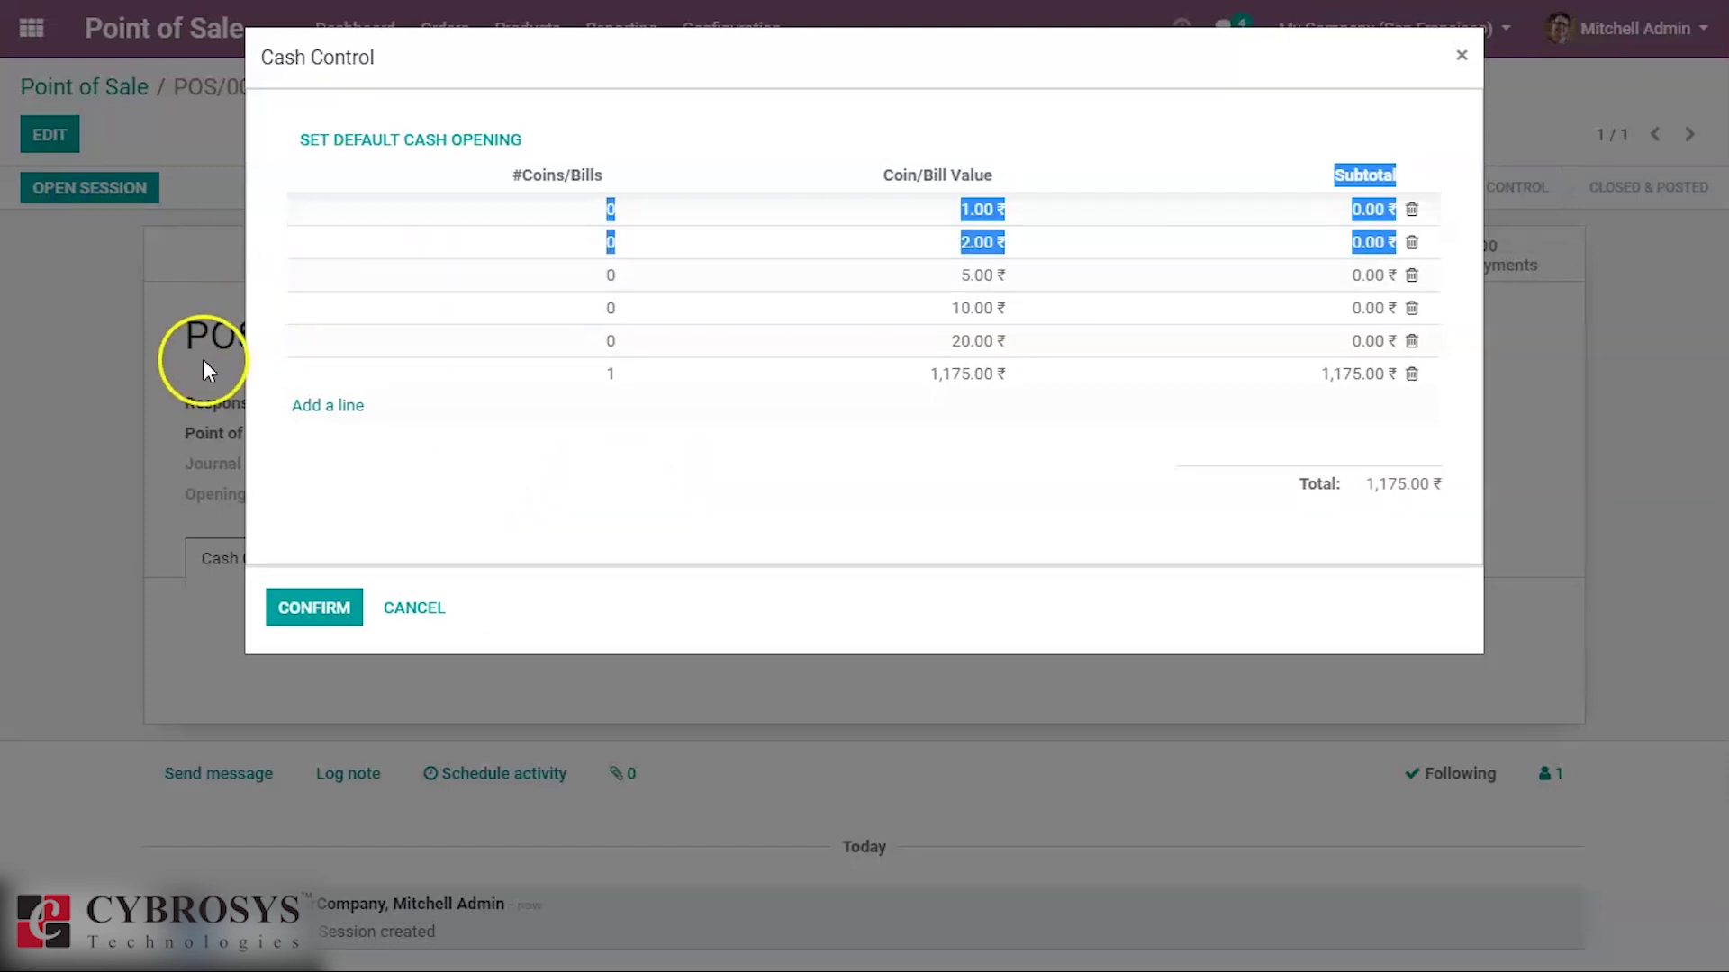
pyautogui.click(266, 385)
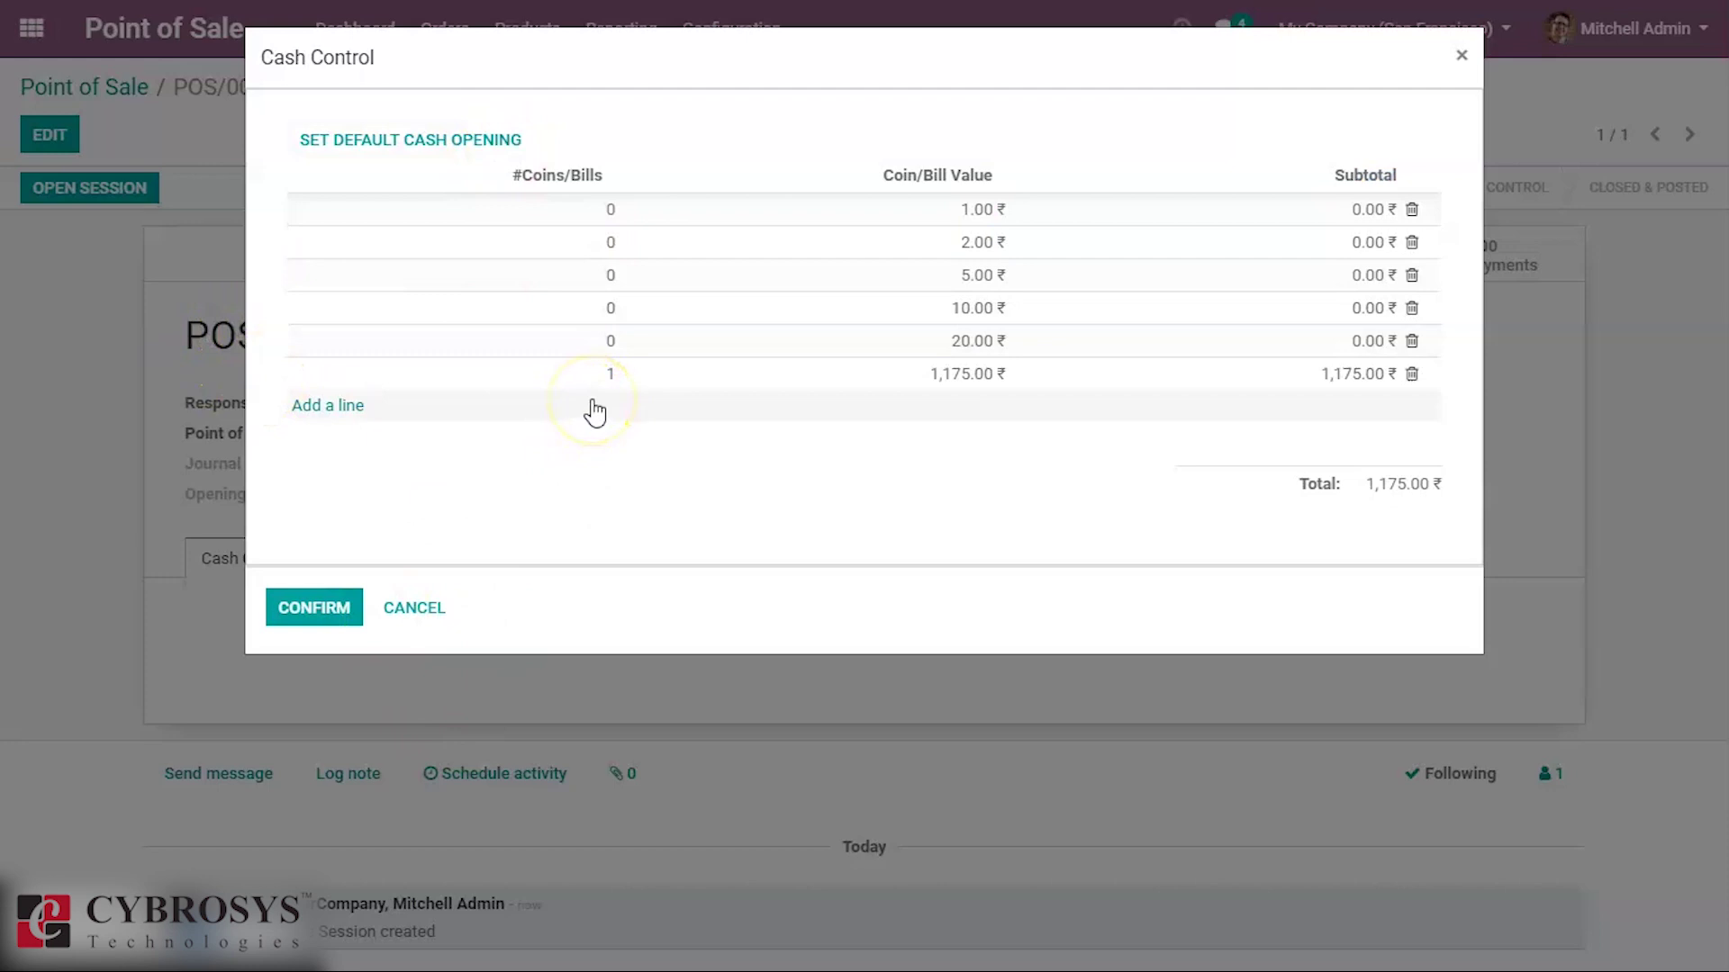
pyautogui.click(1462, 56)
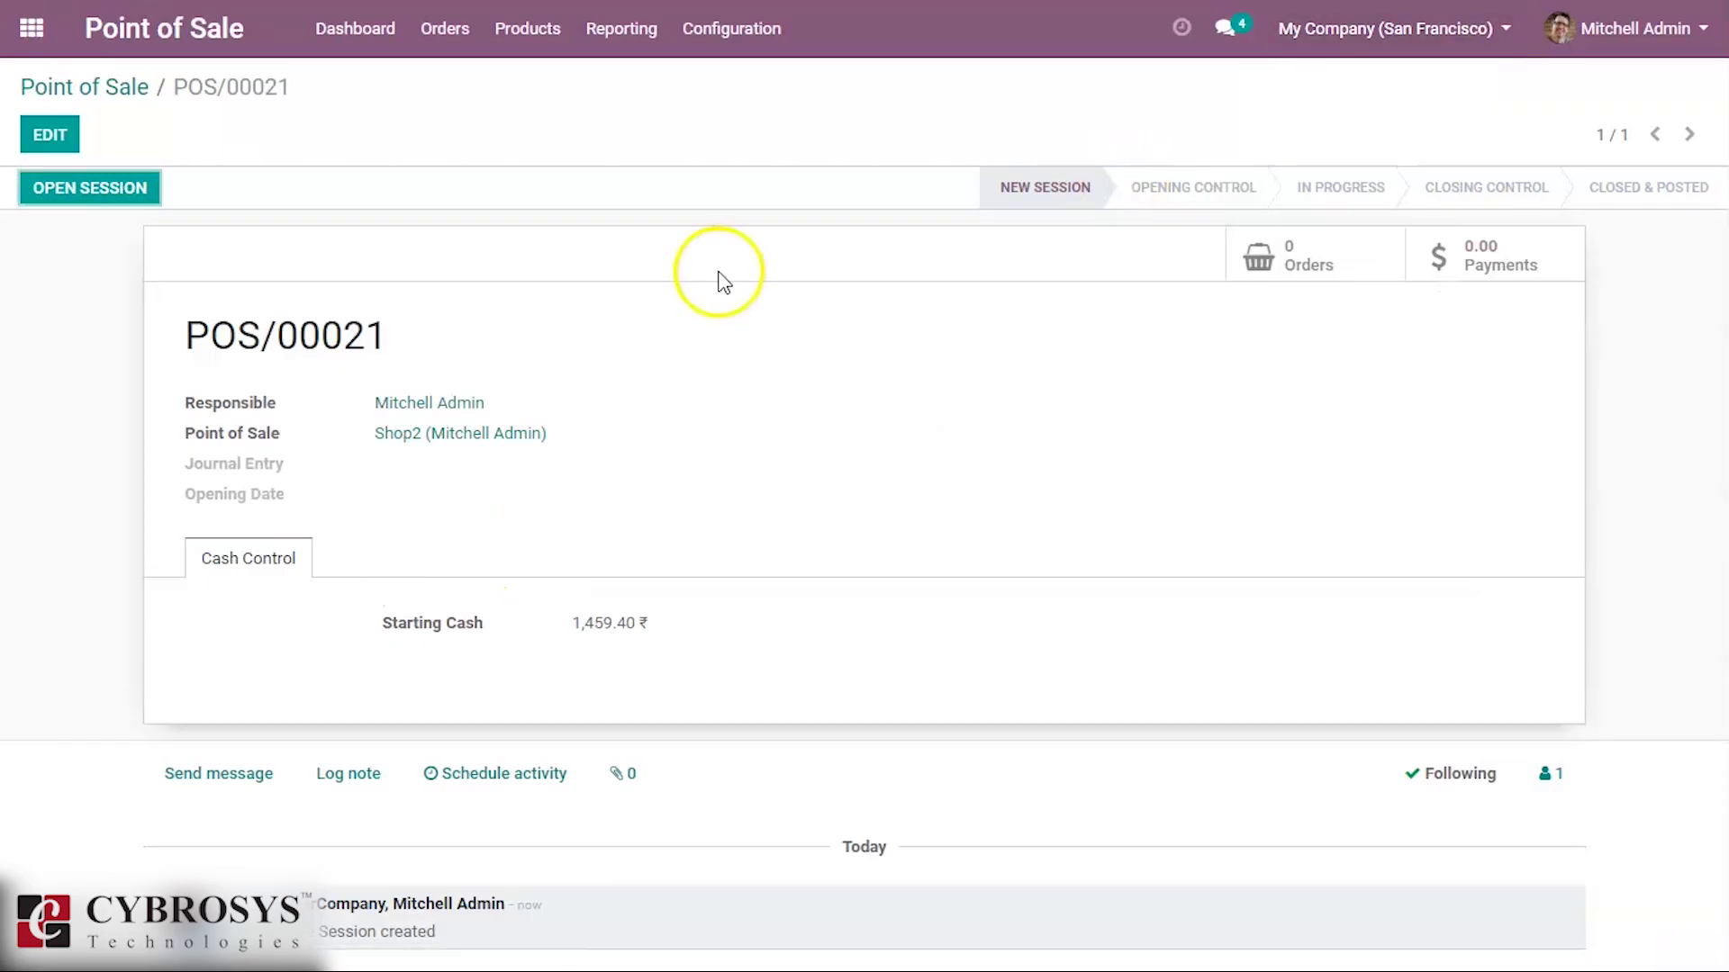
# Open Shop2's configuration for editing and display the coin and bill breakdown of its Cash Control default opening
pyautogui.click(379, 438)
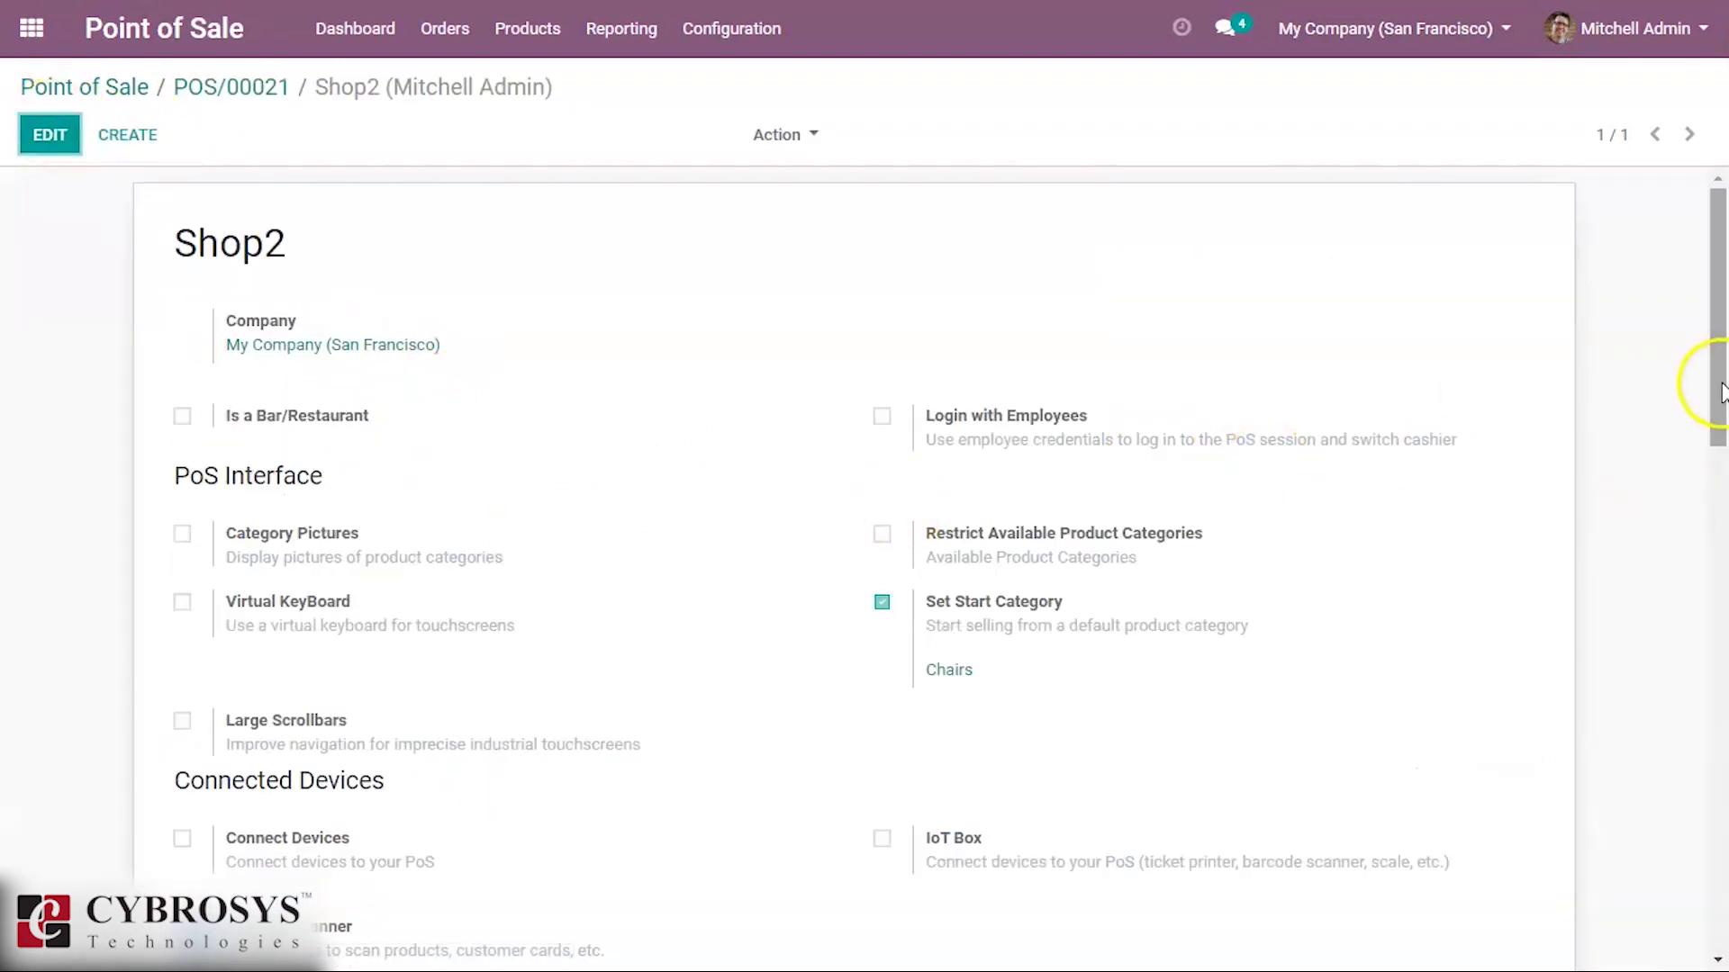
pyautogui.moveTo(1720, 390); pyautogui.dragTo(1648, 743)
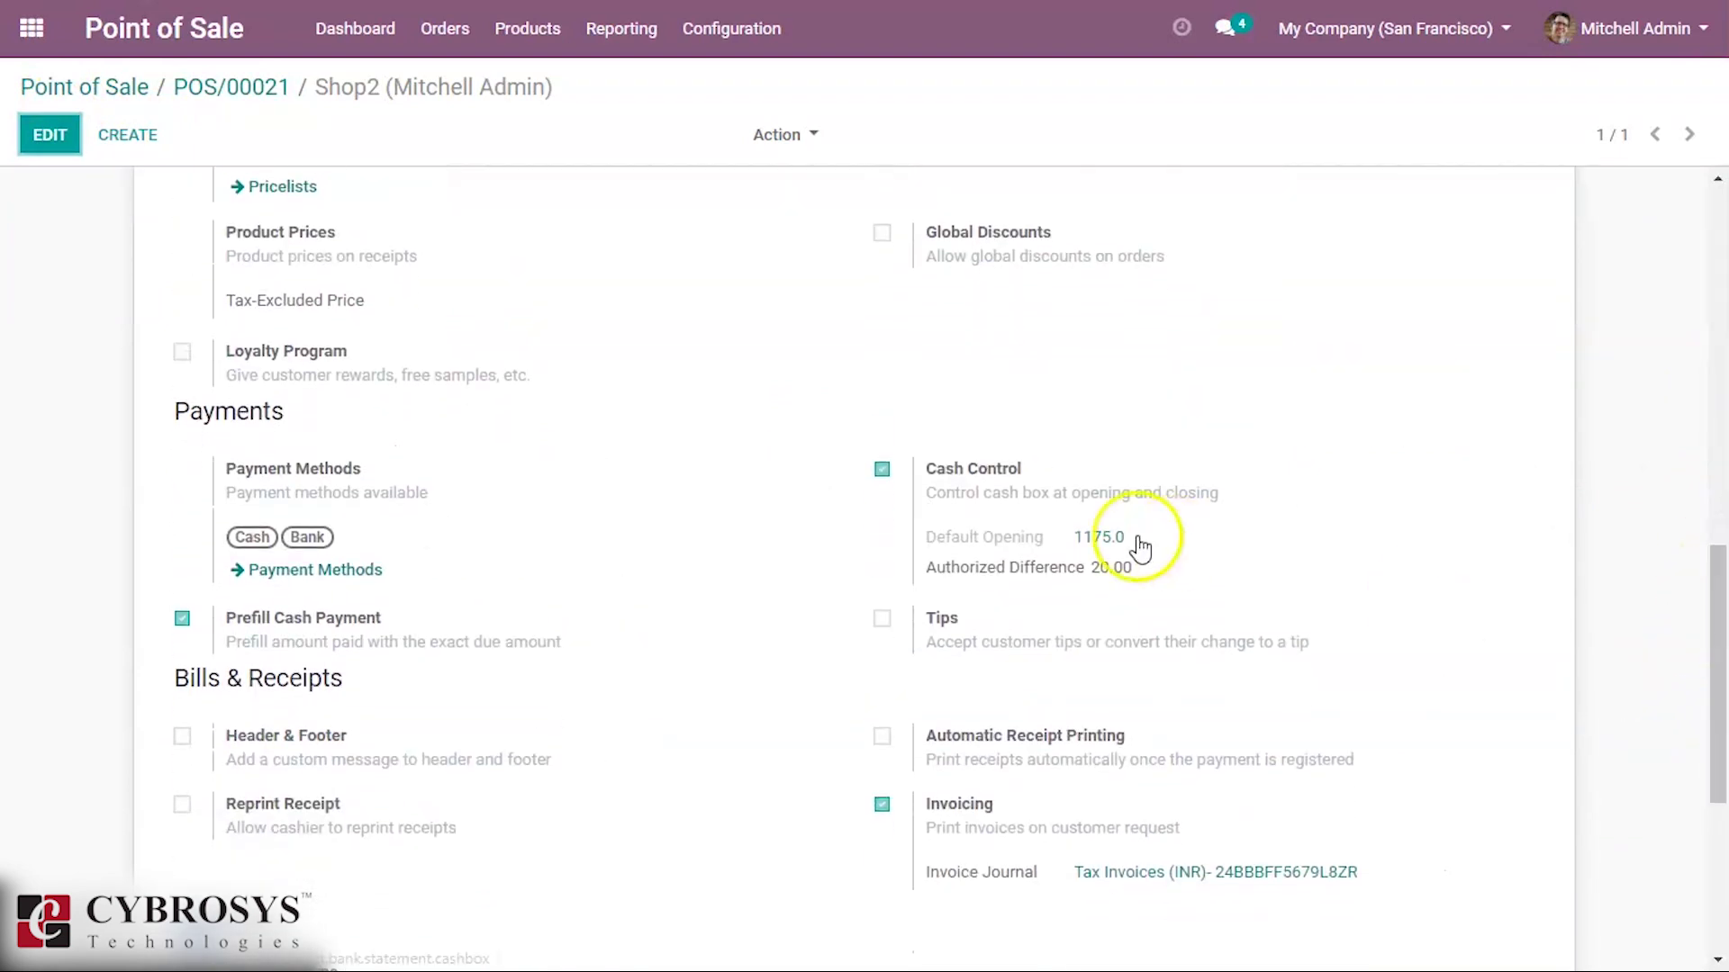
pyautogui.click(49, 142)
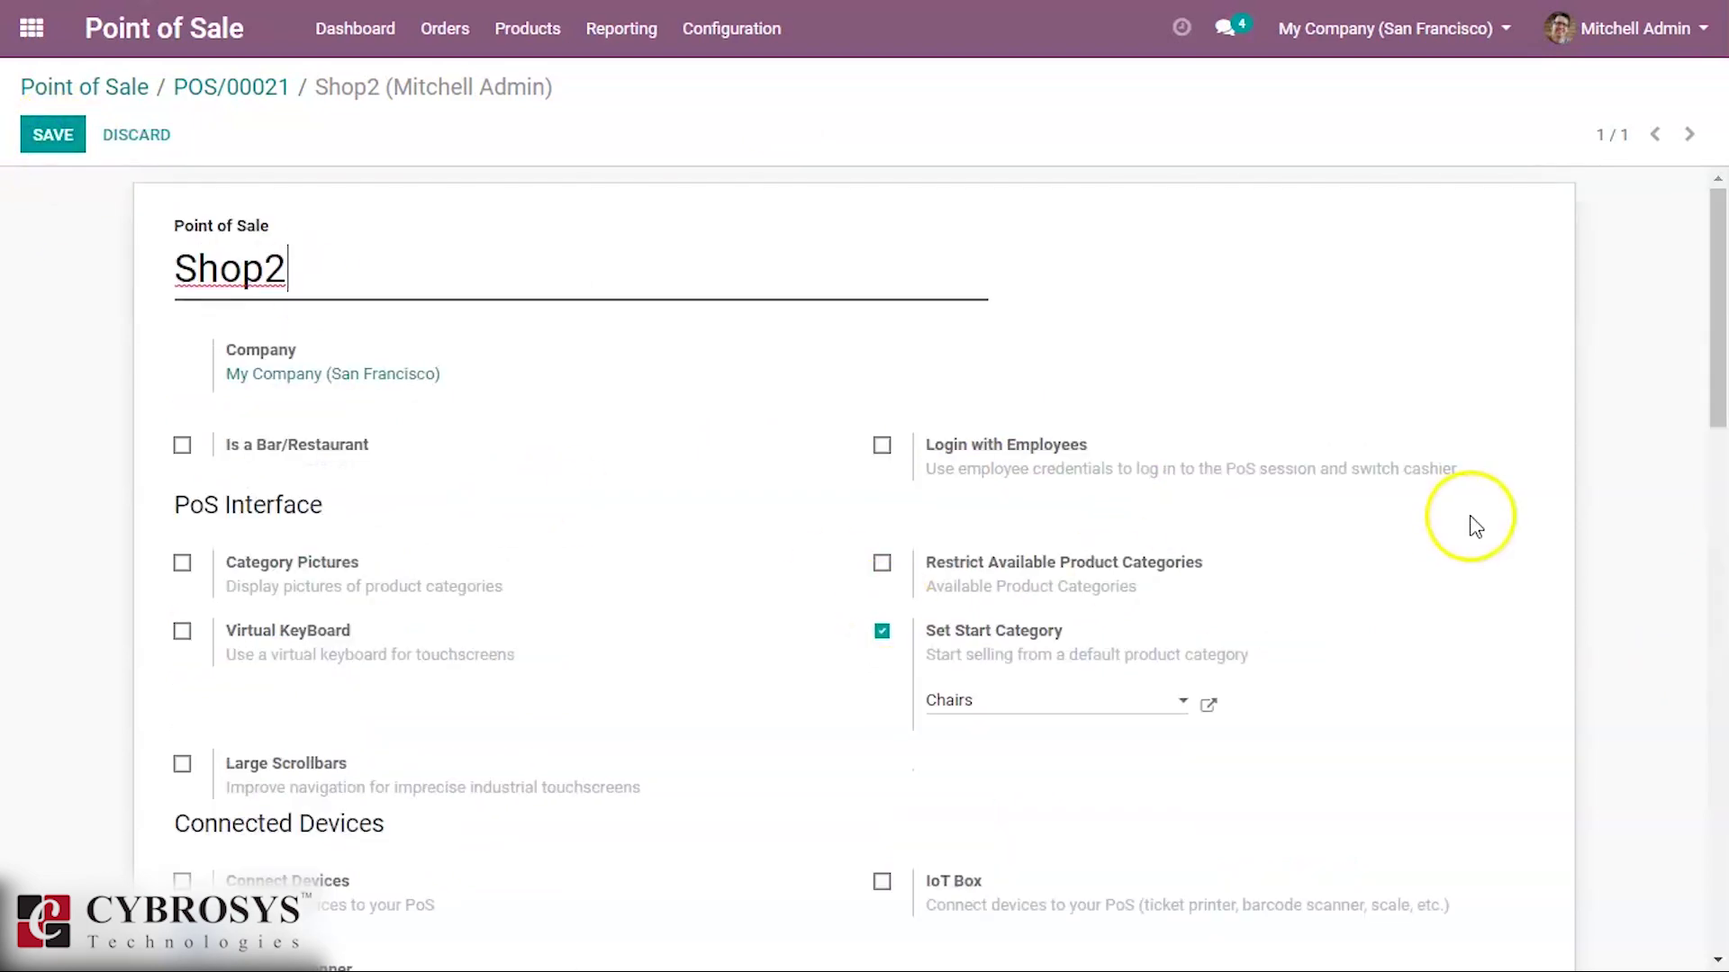
pyautogui.moveTo(1712, 347); pyautogui.dragTo(1702, 664)
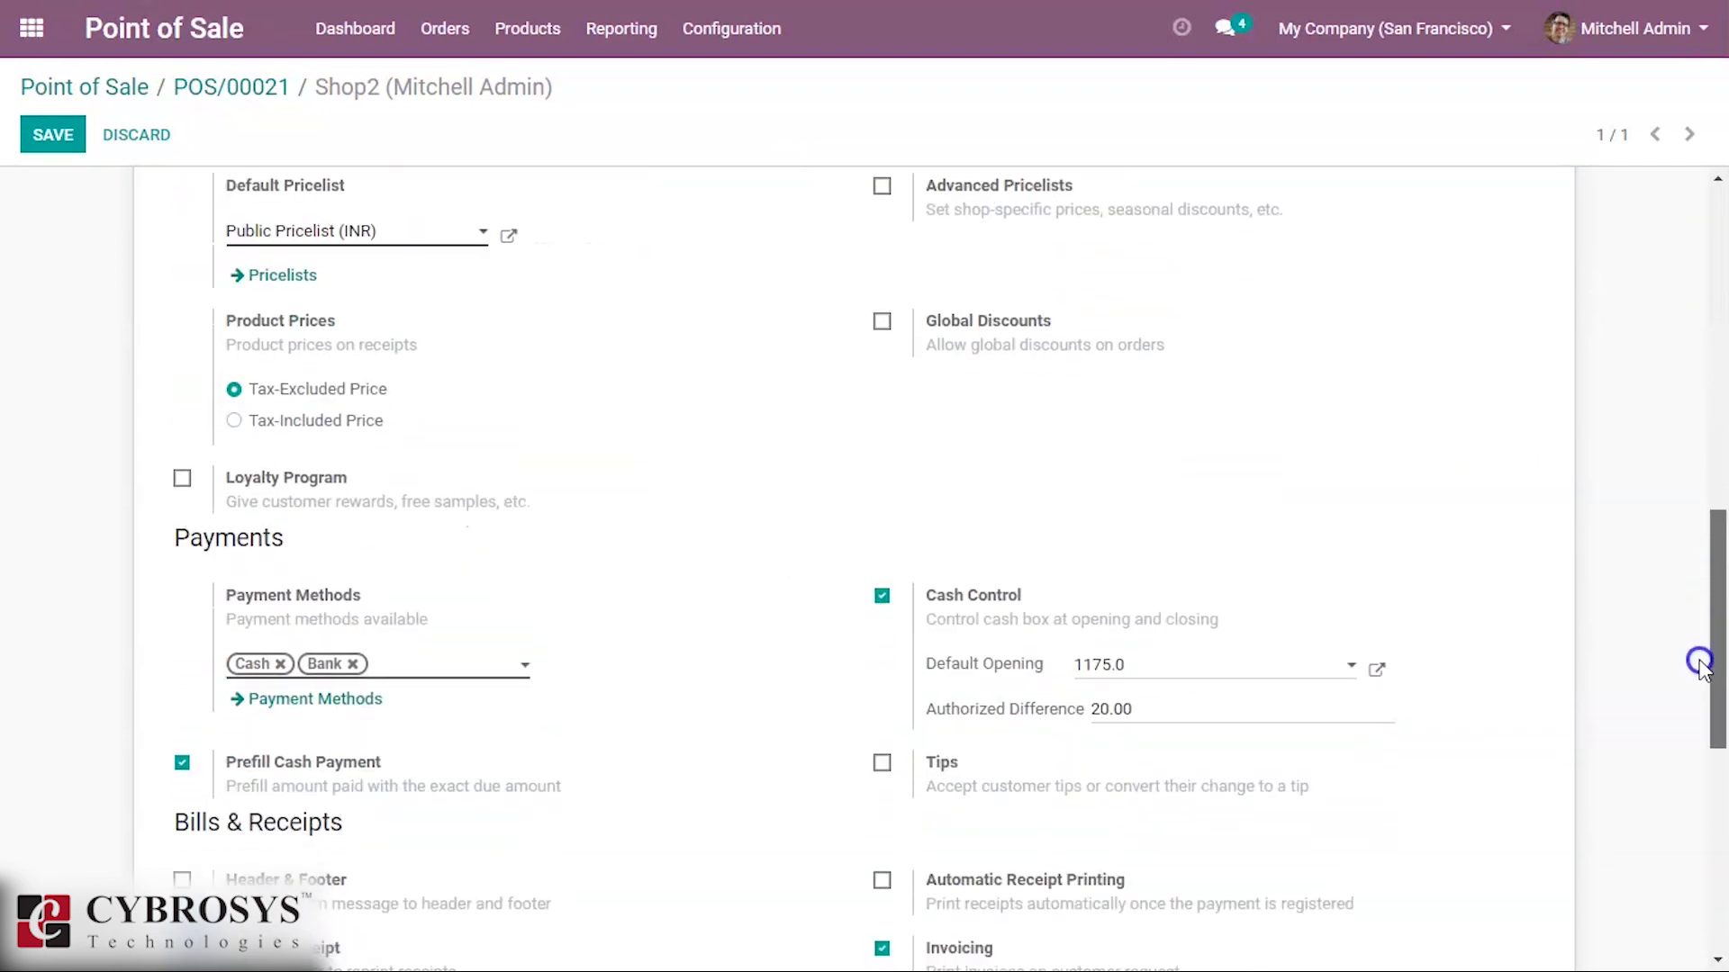
pyautogui.click(1376, 670)
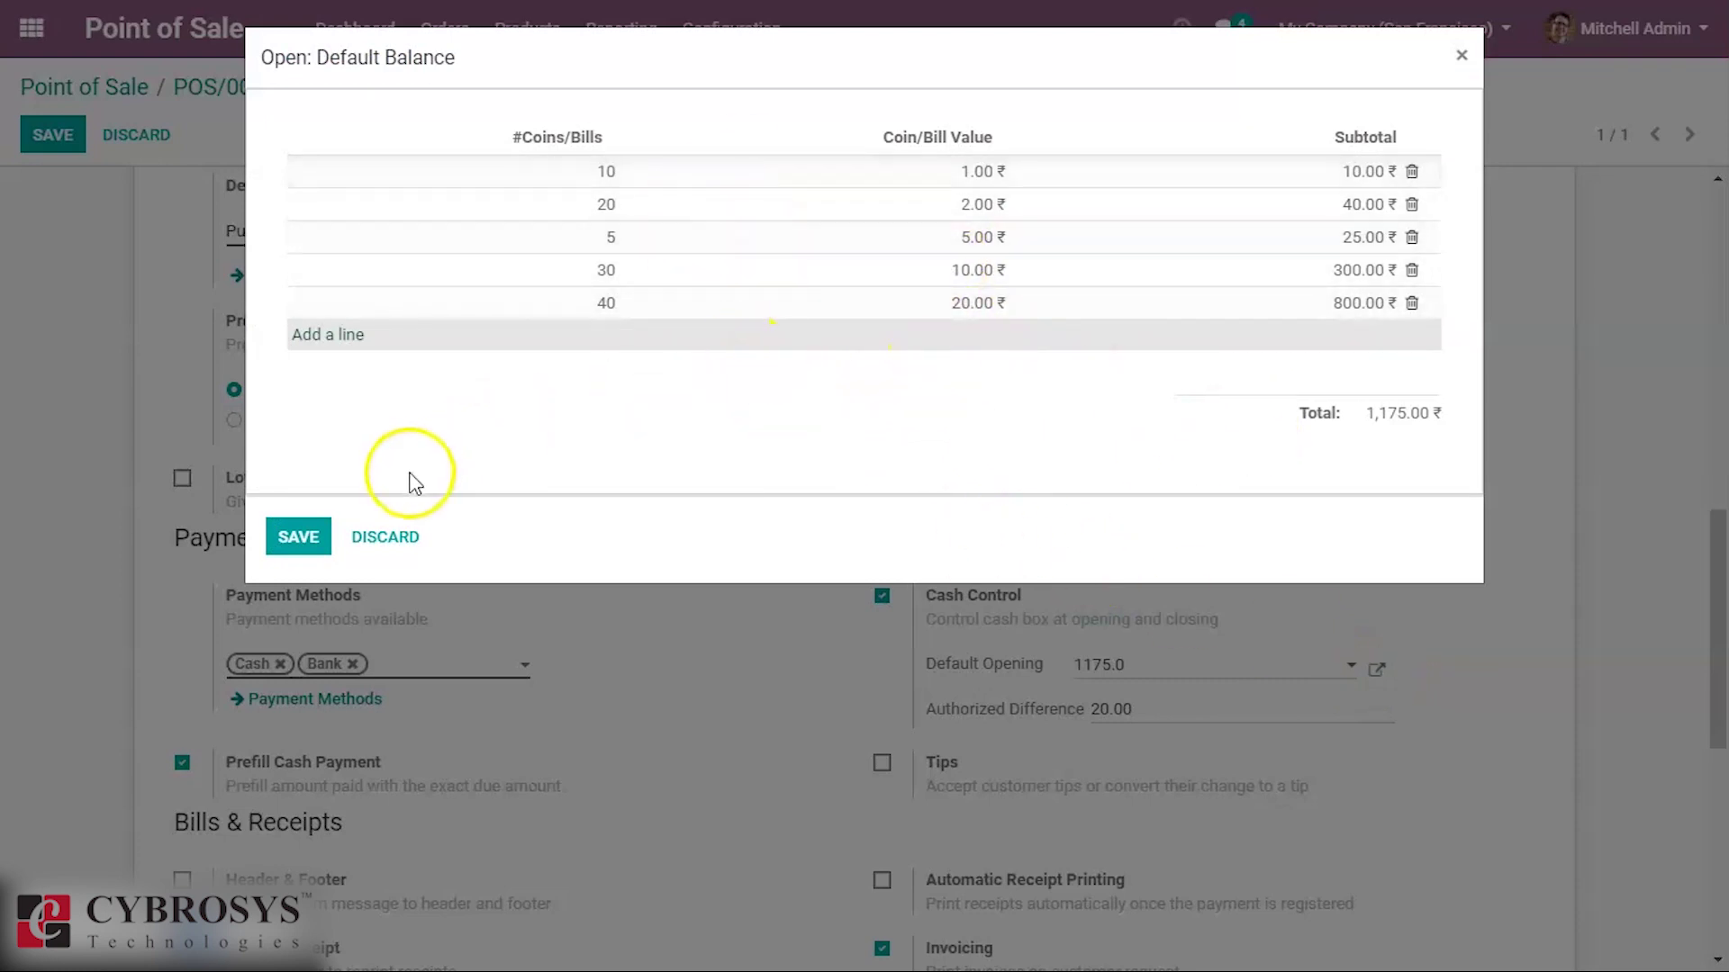
# Save the coin and bill breakdown of the default opening and return to the POS/00021 session
pyautogui.click(305, 556)
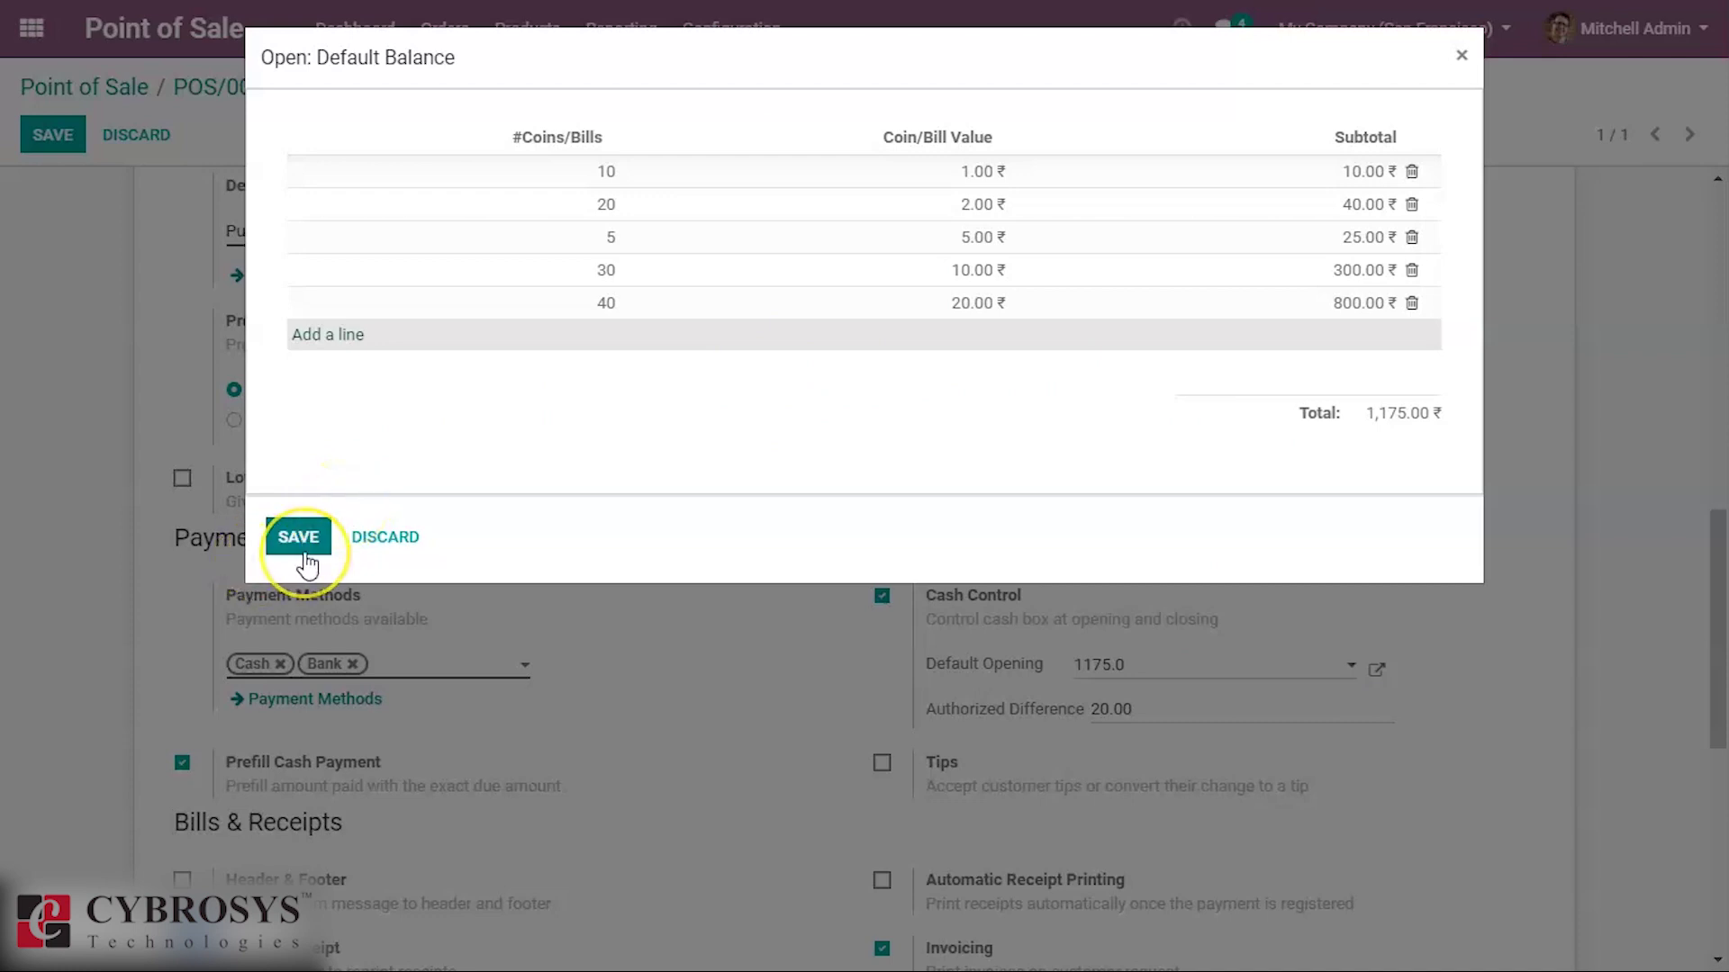
pyautogui.click(300, 558)
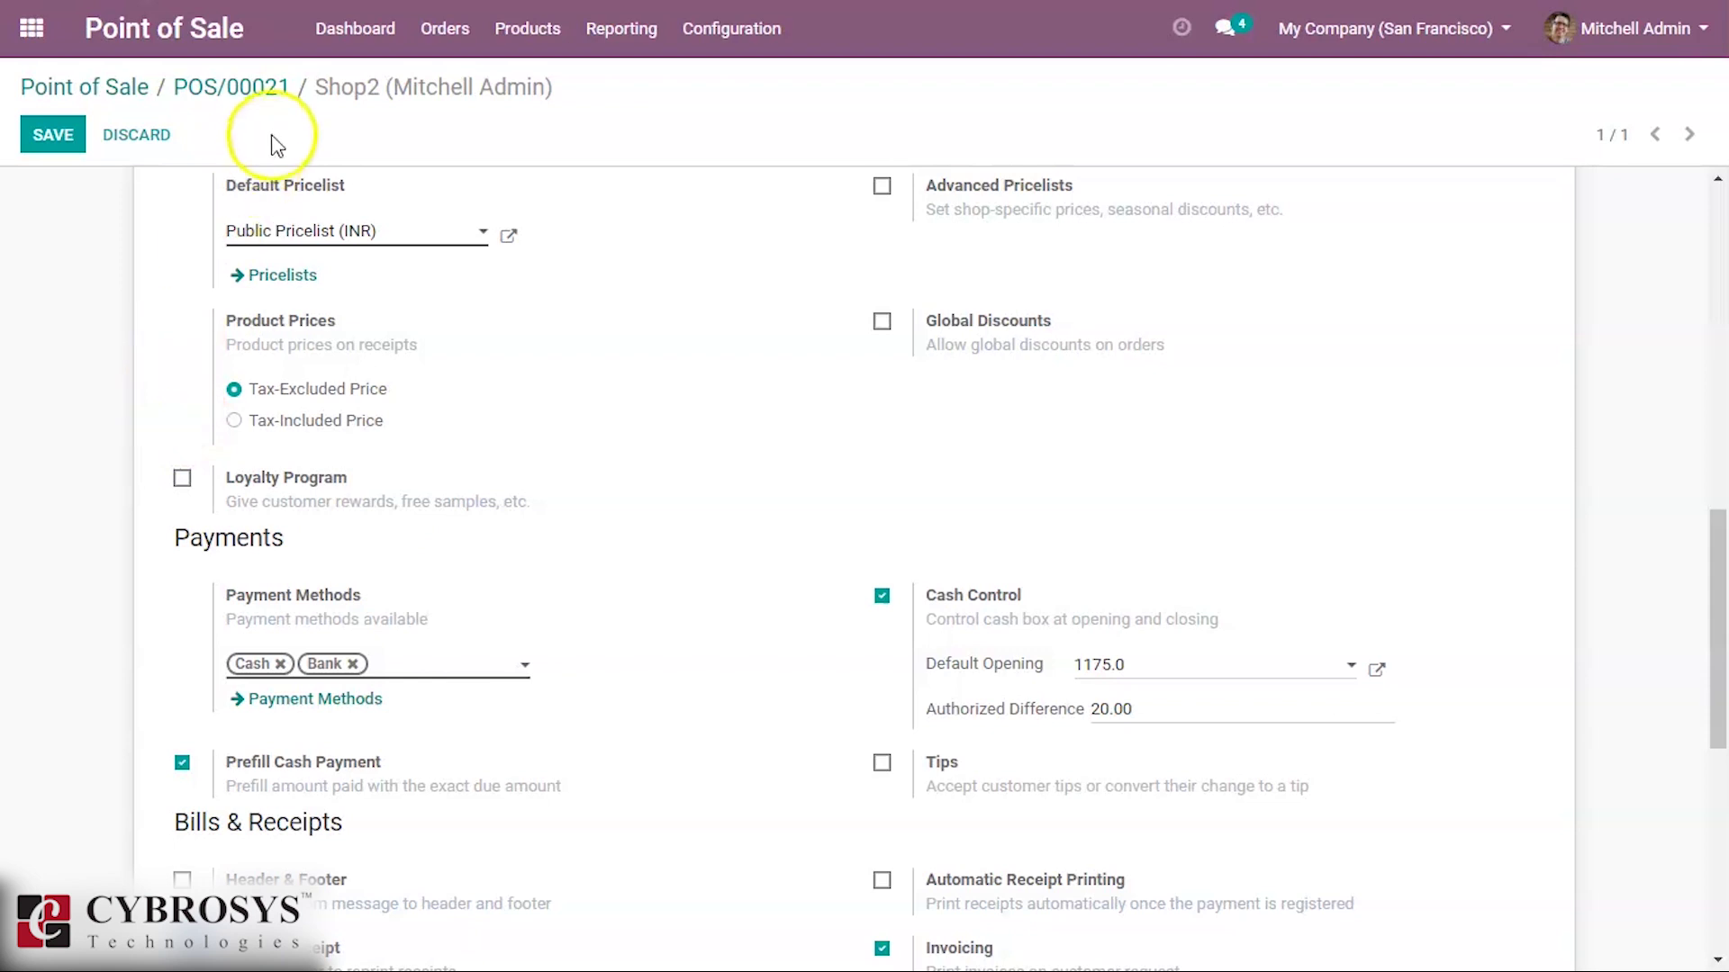
pyautogui.click(266, 92)
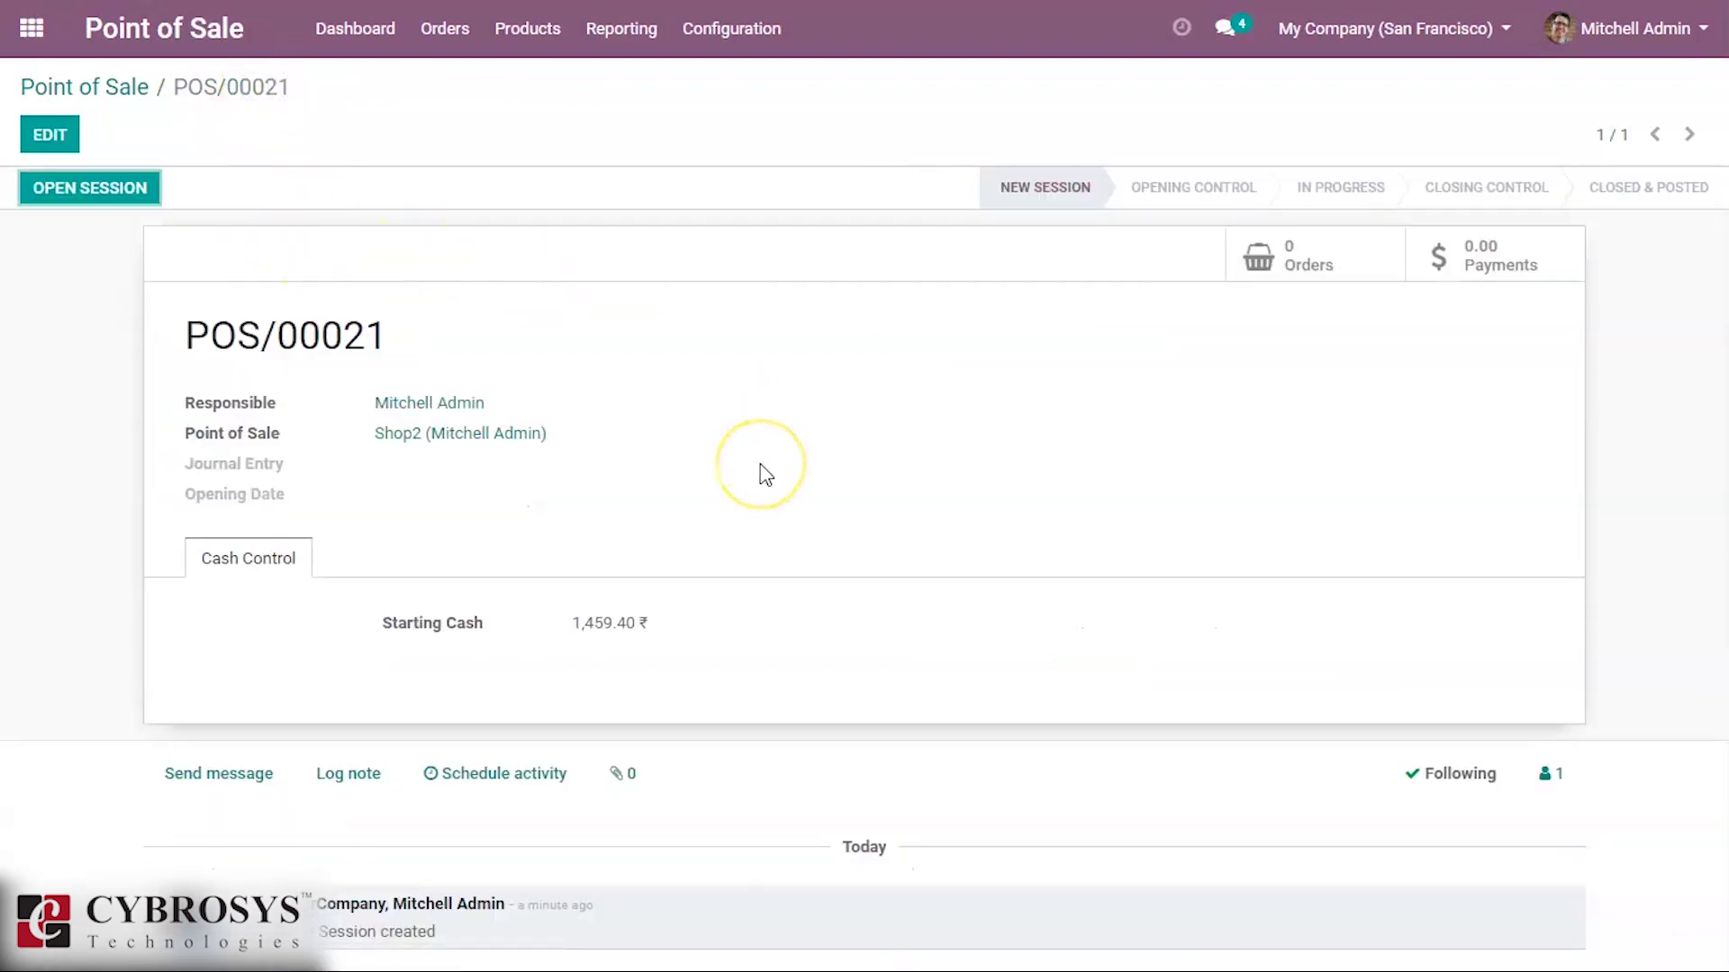
# Open the POS/00021 session's Cash Control lines, add an empty line, and enter 10 coins of 1.00 and 20 coins of 2.00
pyautogui.click(97, 193)
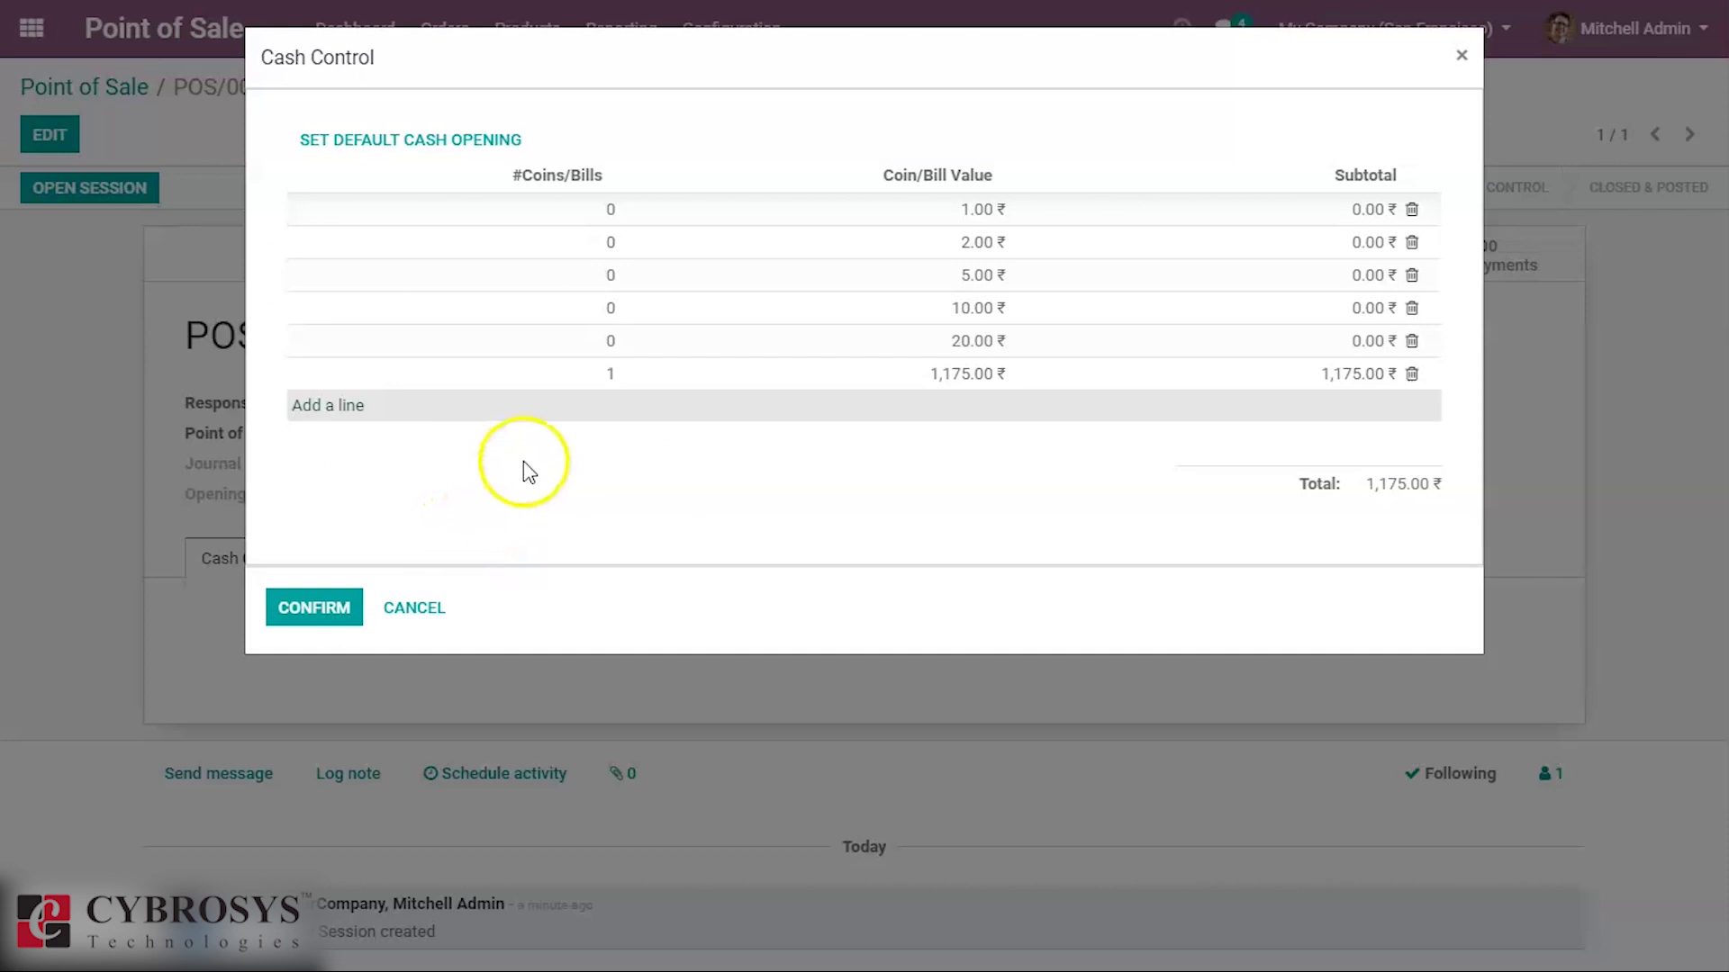
pyautogui.click(322, 402)
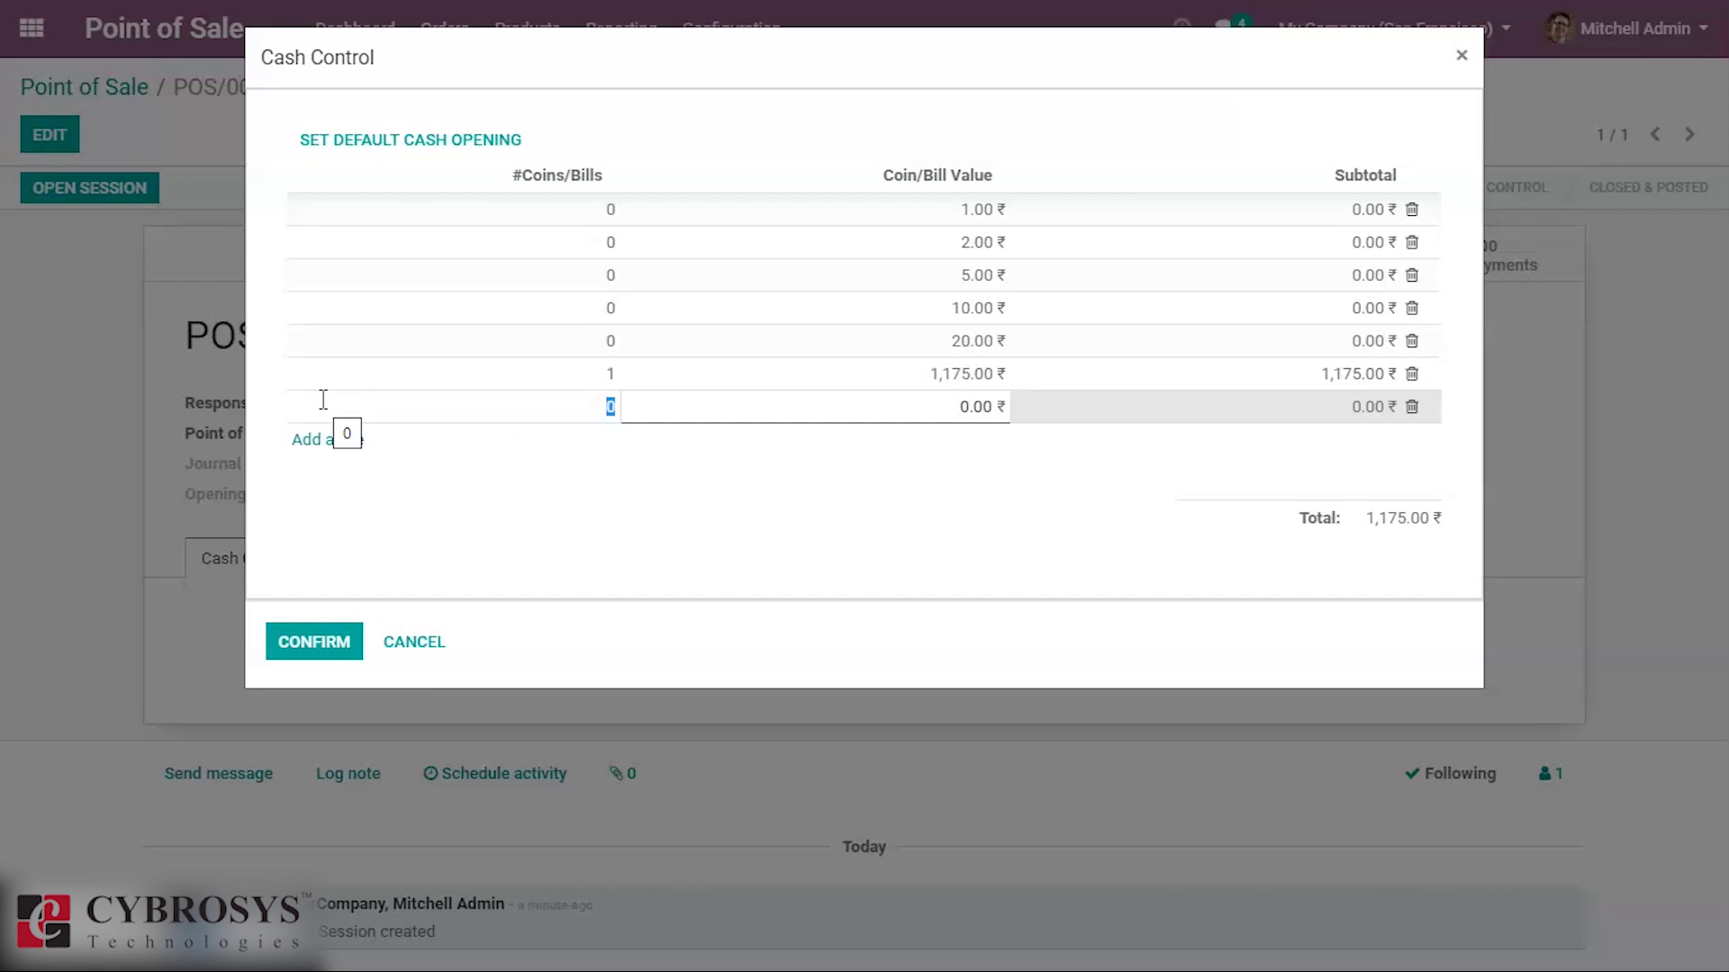
pyautogui.click(600, 206)
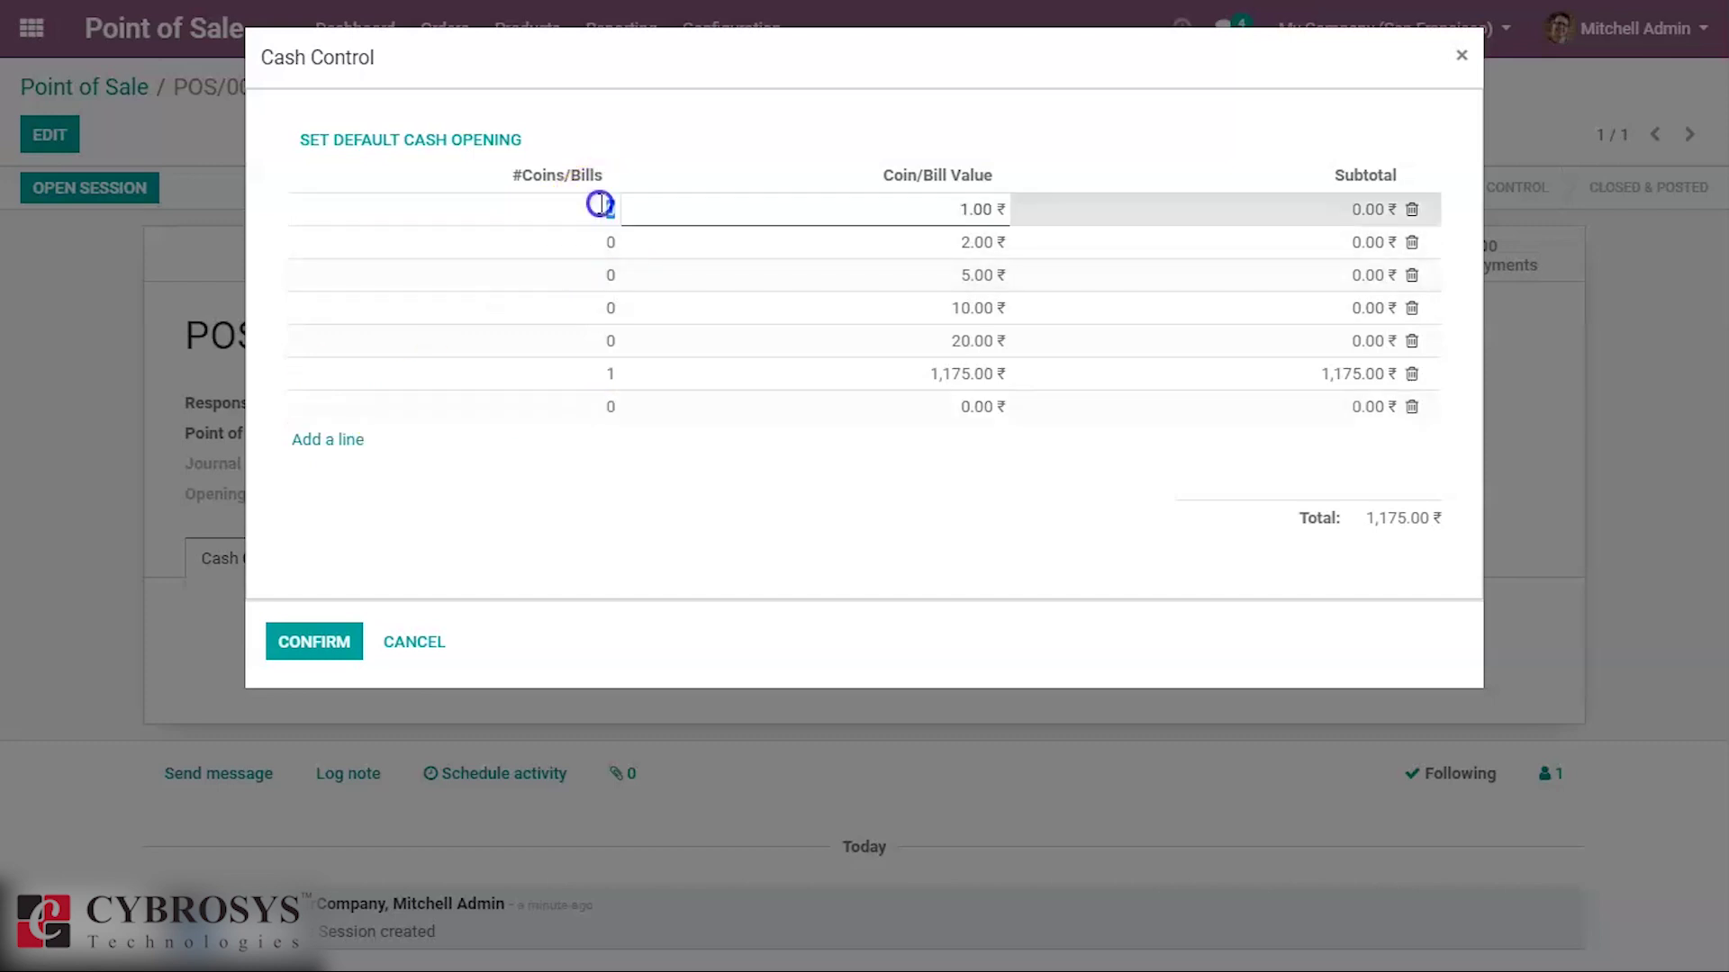
pyautogui.click(596, 208)
pyautogui.doubleClick(596, 208)
pyautogui.write('10')
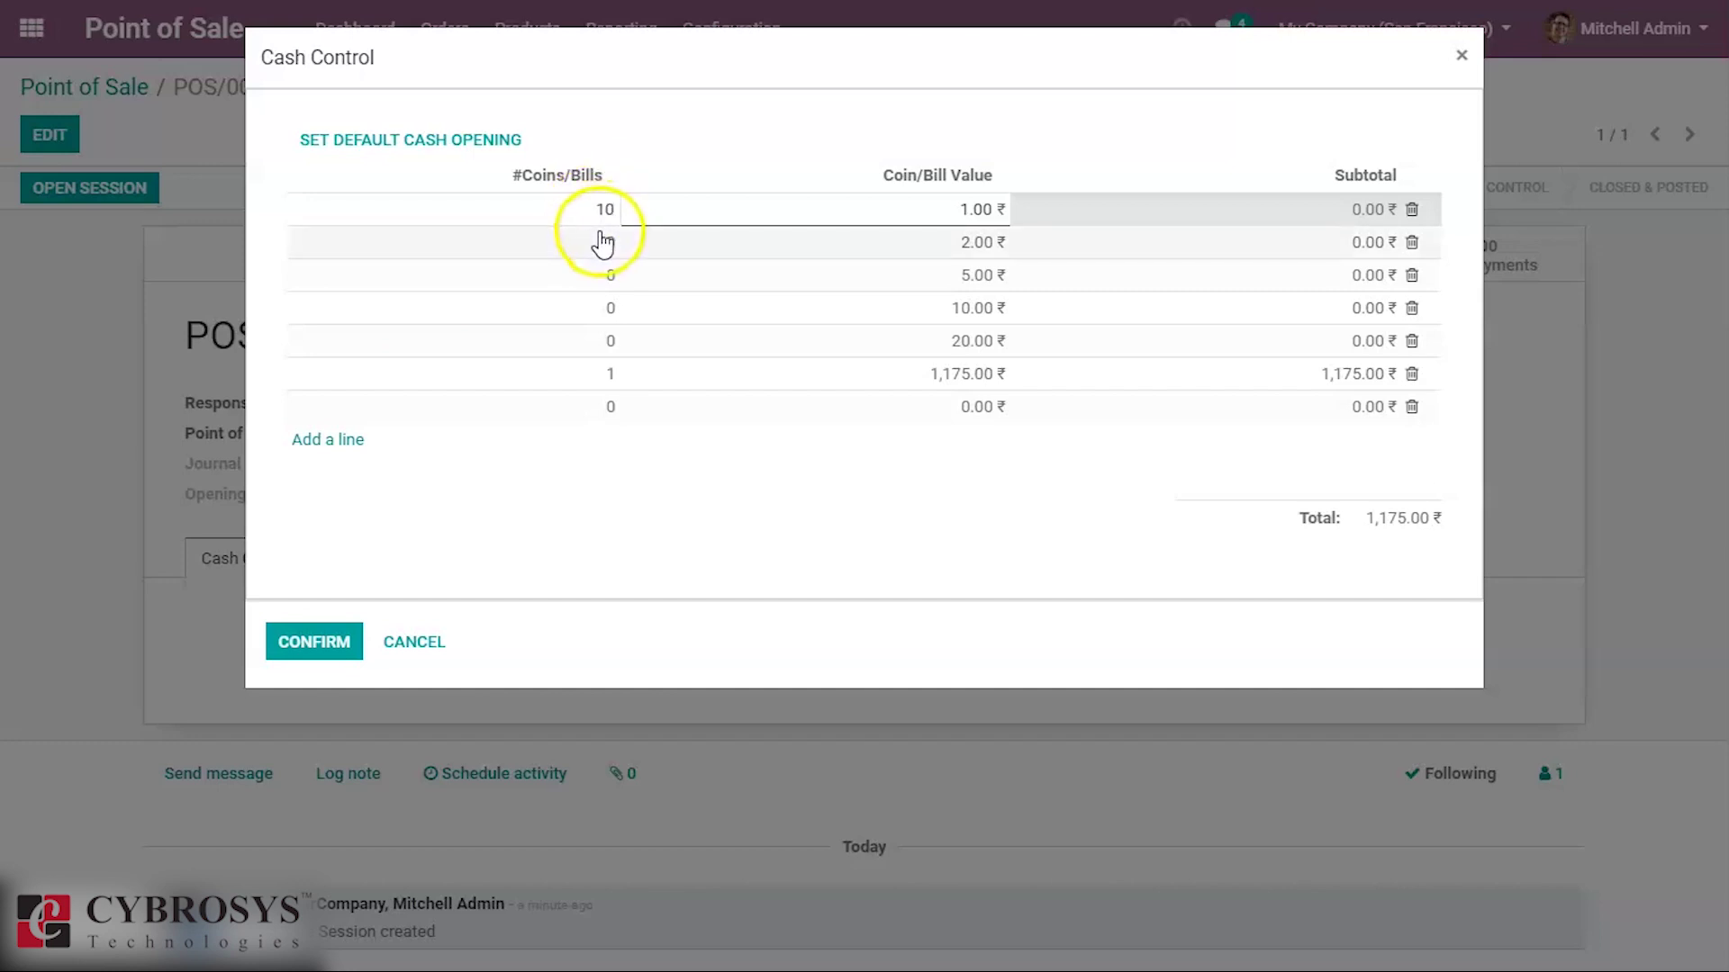
pyautogui.click(595, 241)
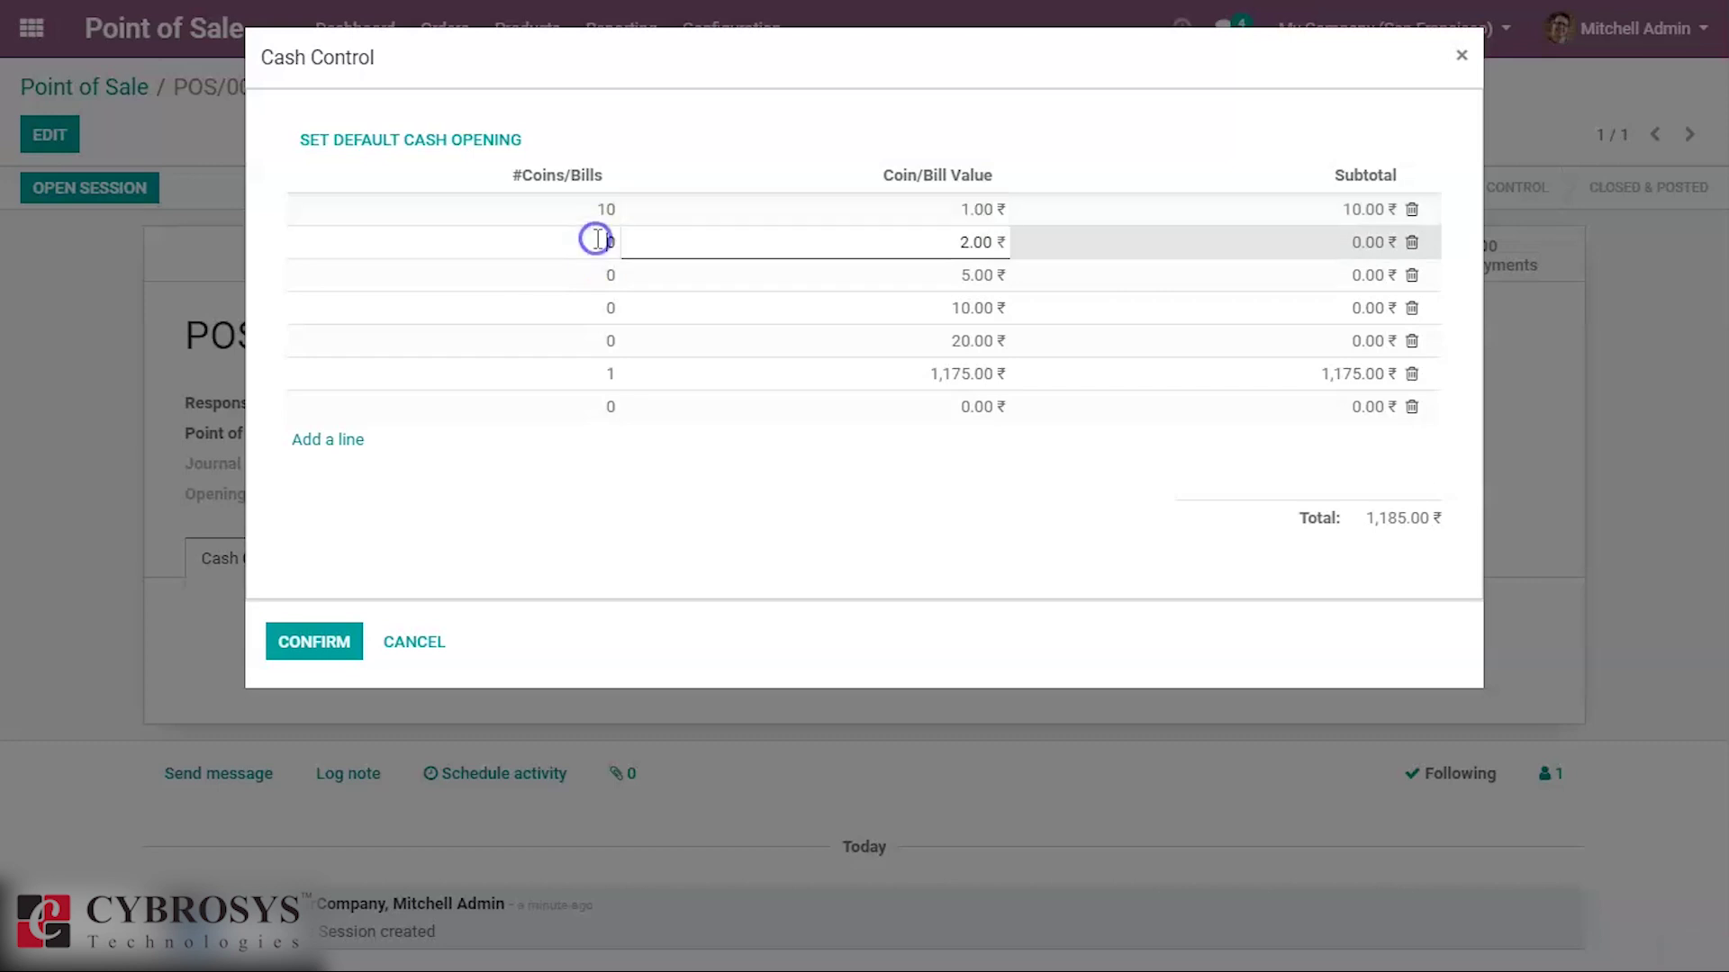
pyautogui.doubleClick(598, 240)
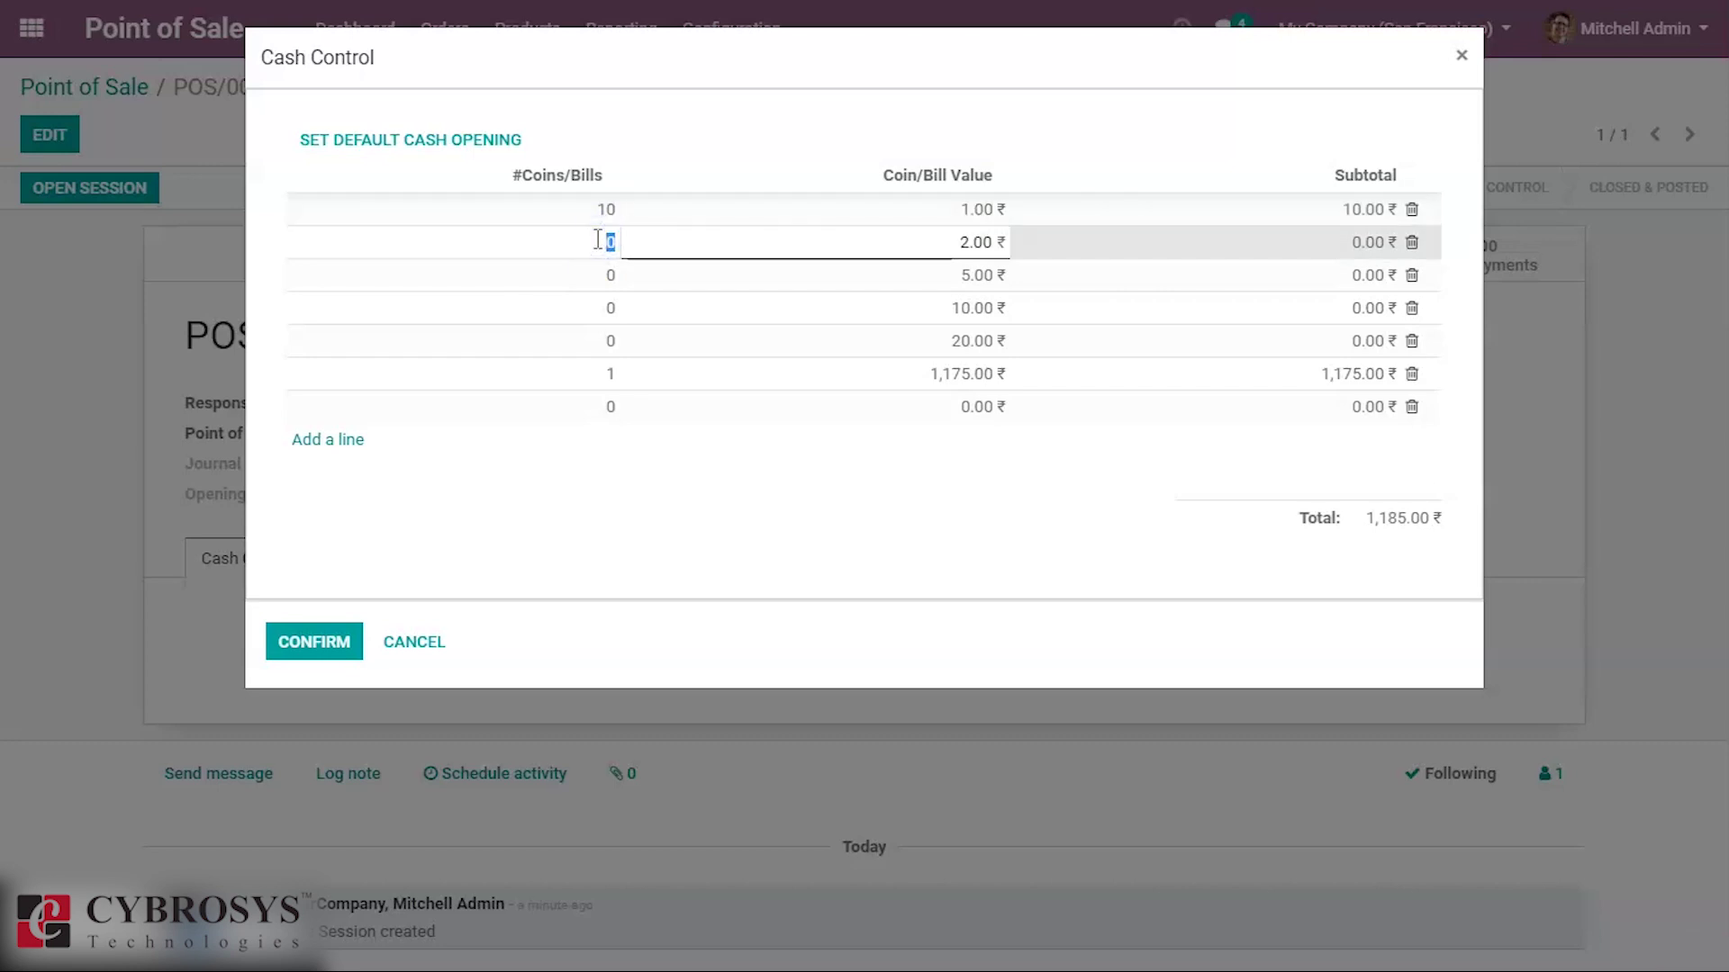
pyautogui.write('20')
# Set the number of coins or bills to 10 for each of the 5.00, 10.00 and 20.00 values
pyautogui.click(610, 273)
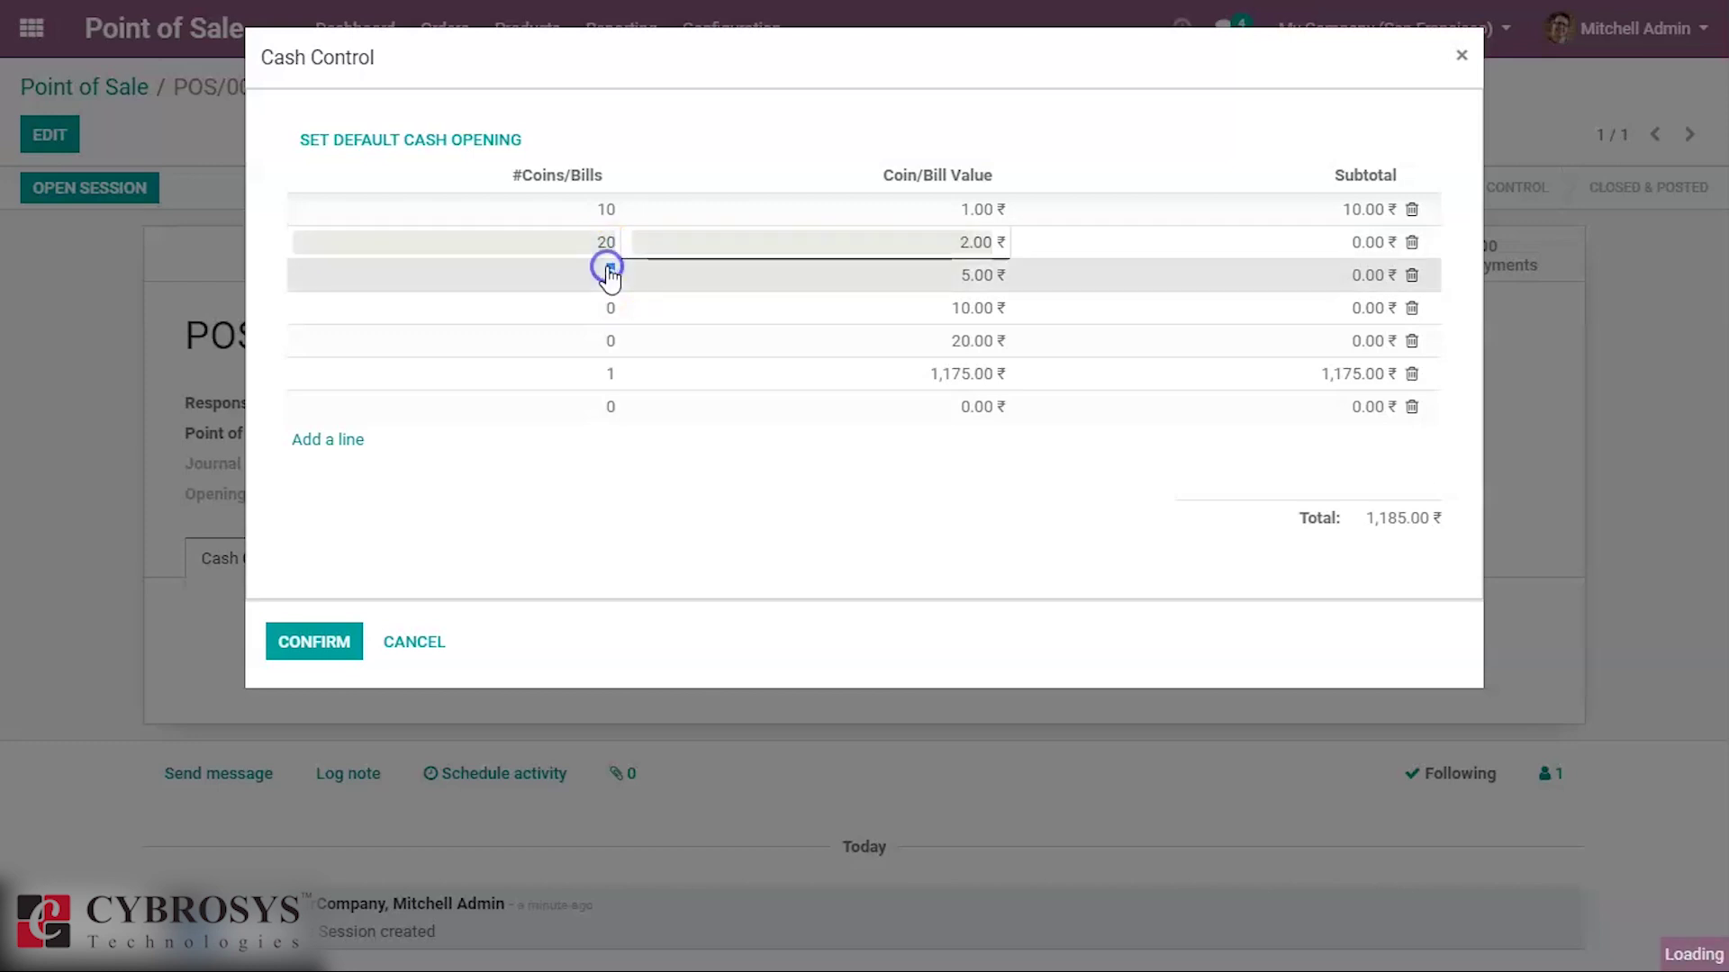
pyautogui.click(596, 267)
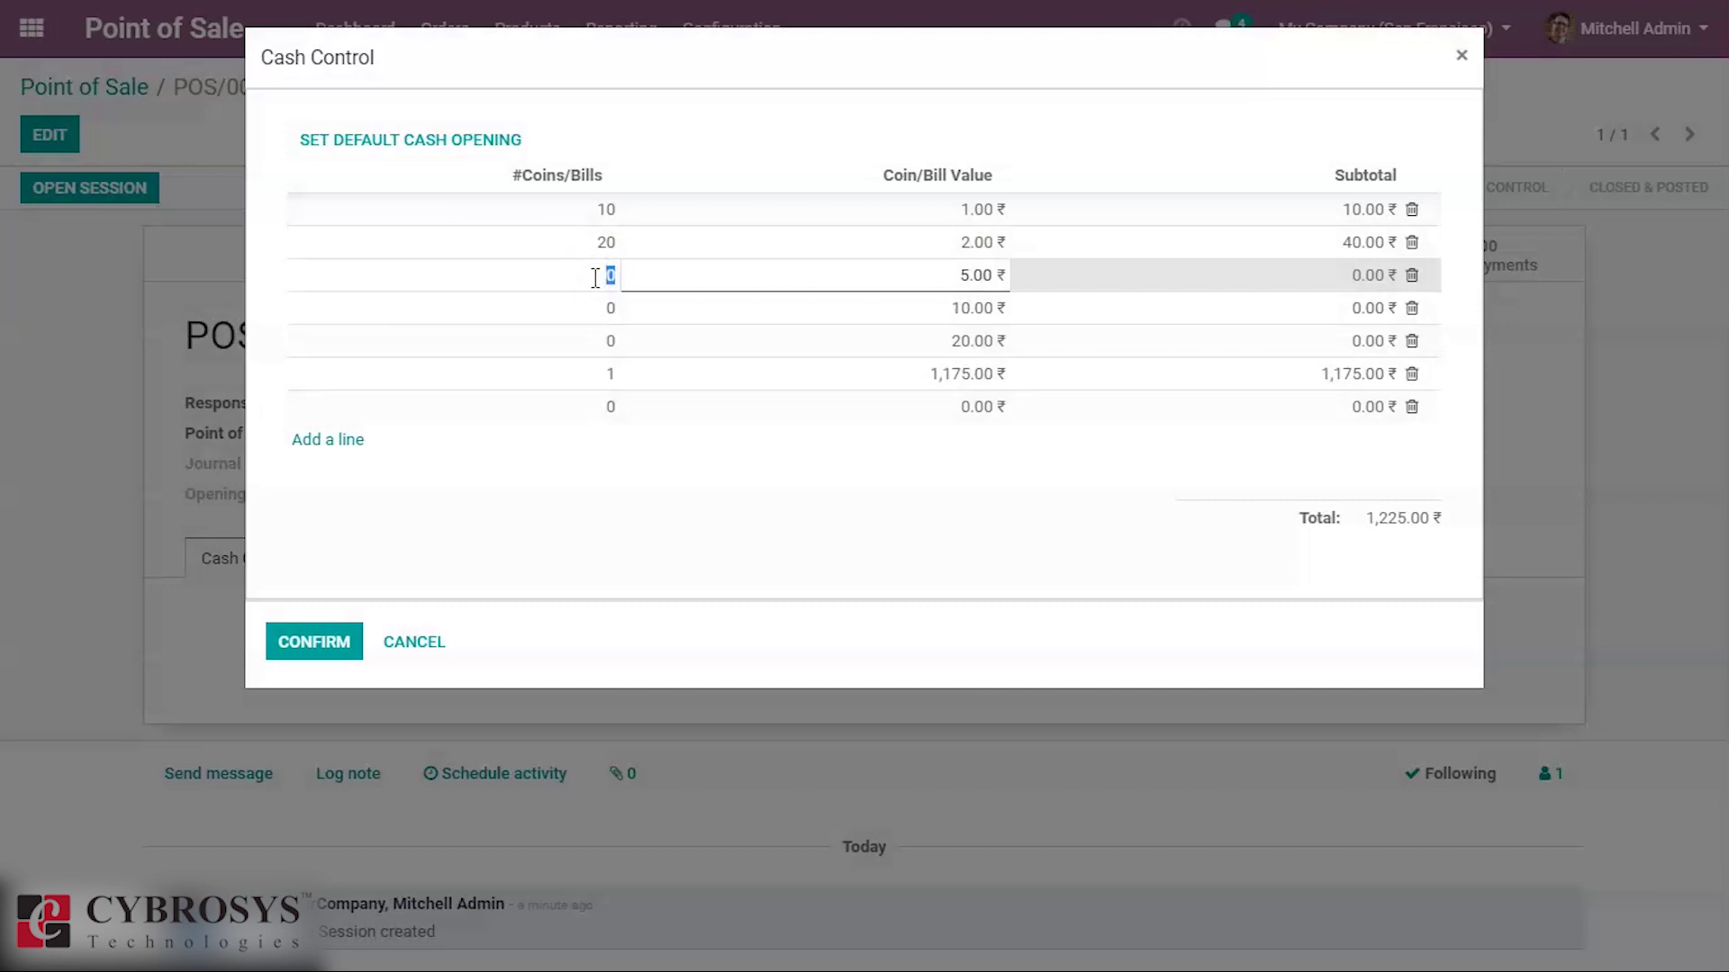
pyautogui.click(608, 315)
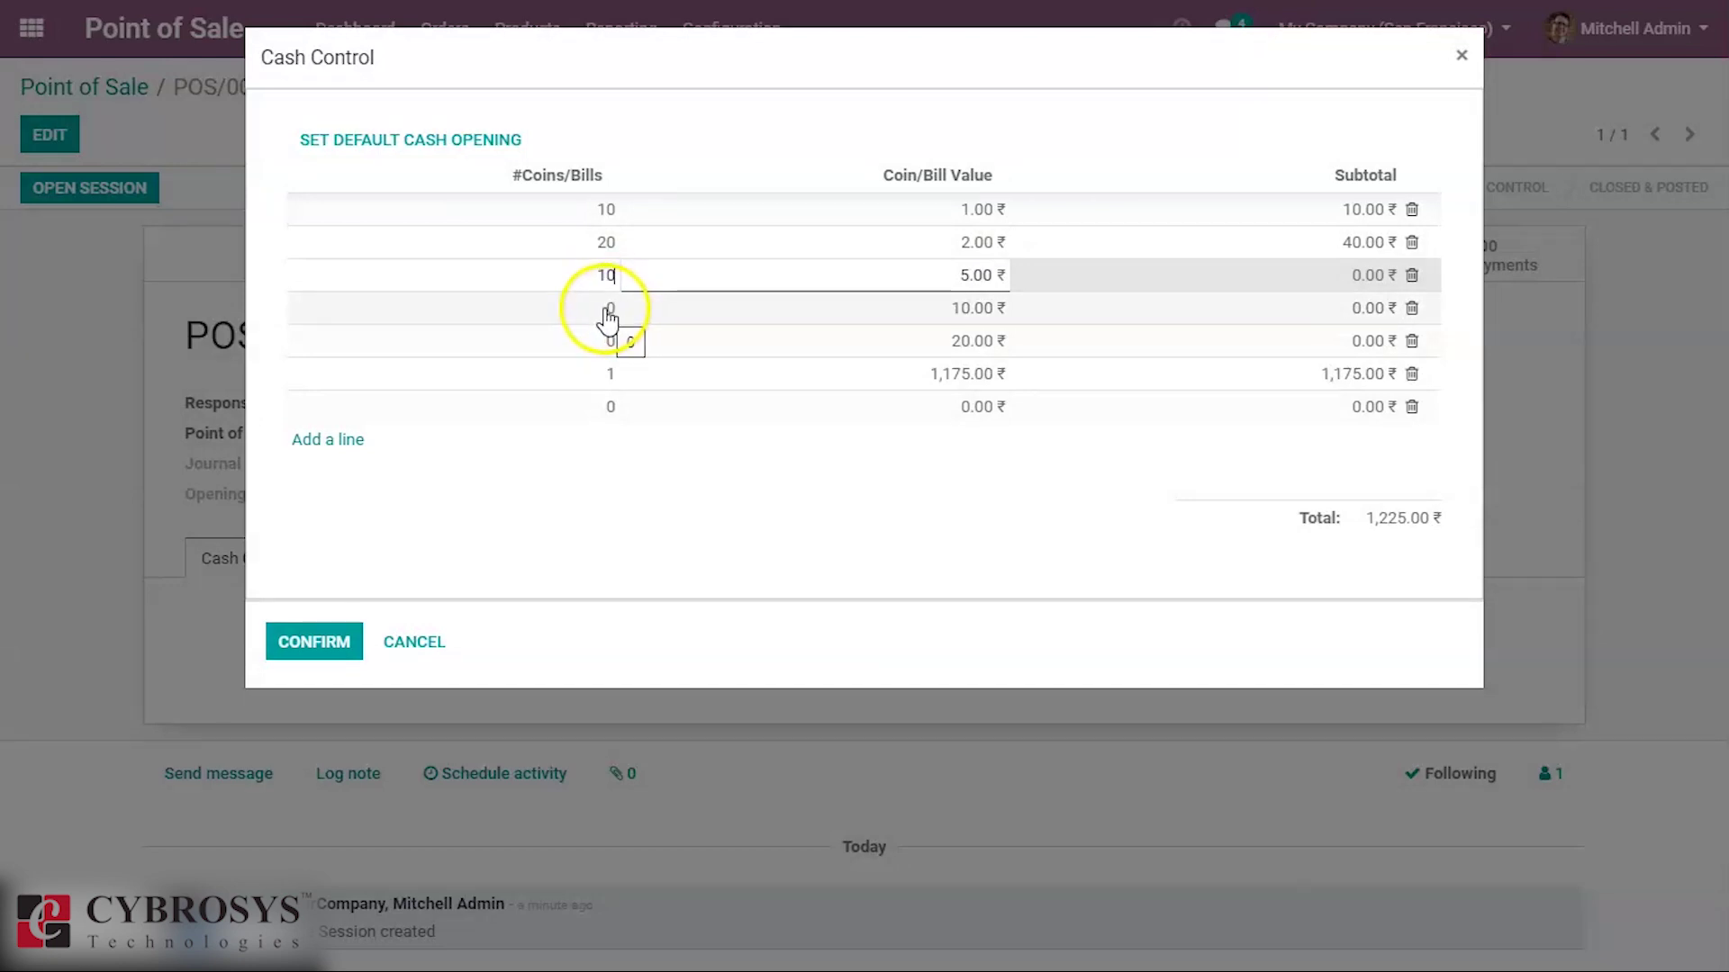
pyautogui.click(601, 342)
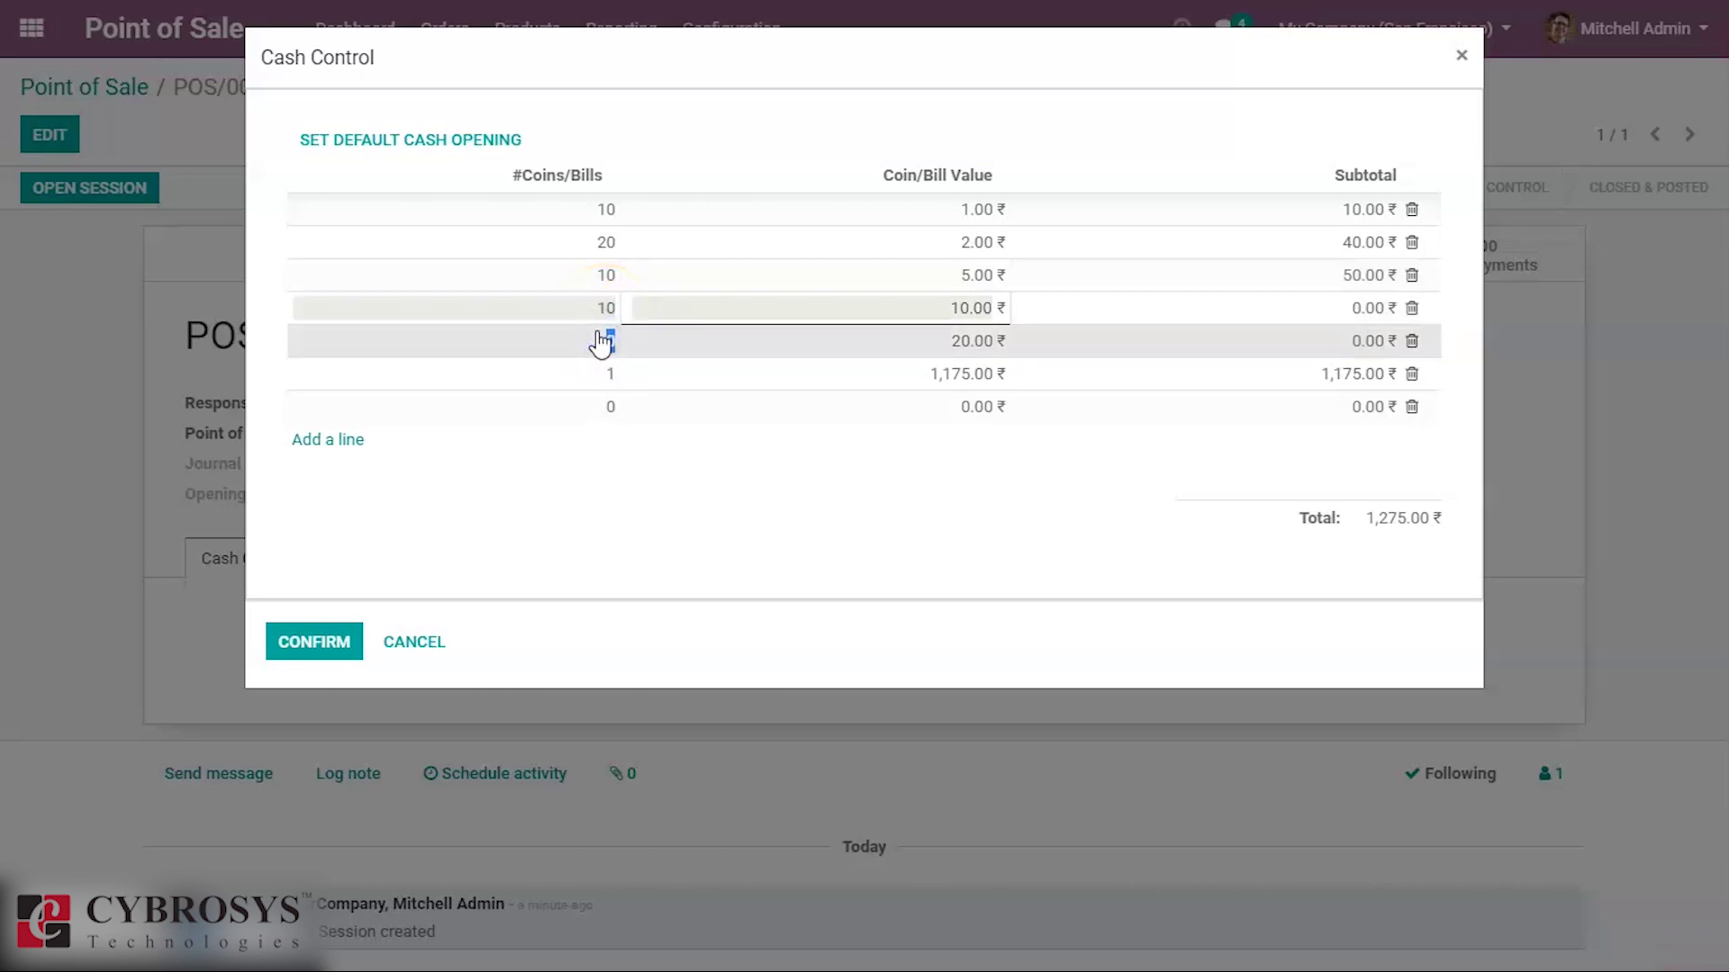
pyautogui.click(579, 342)
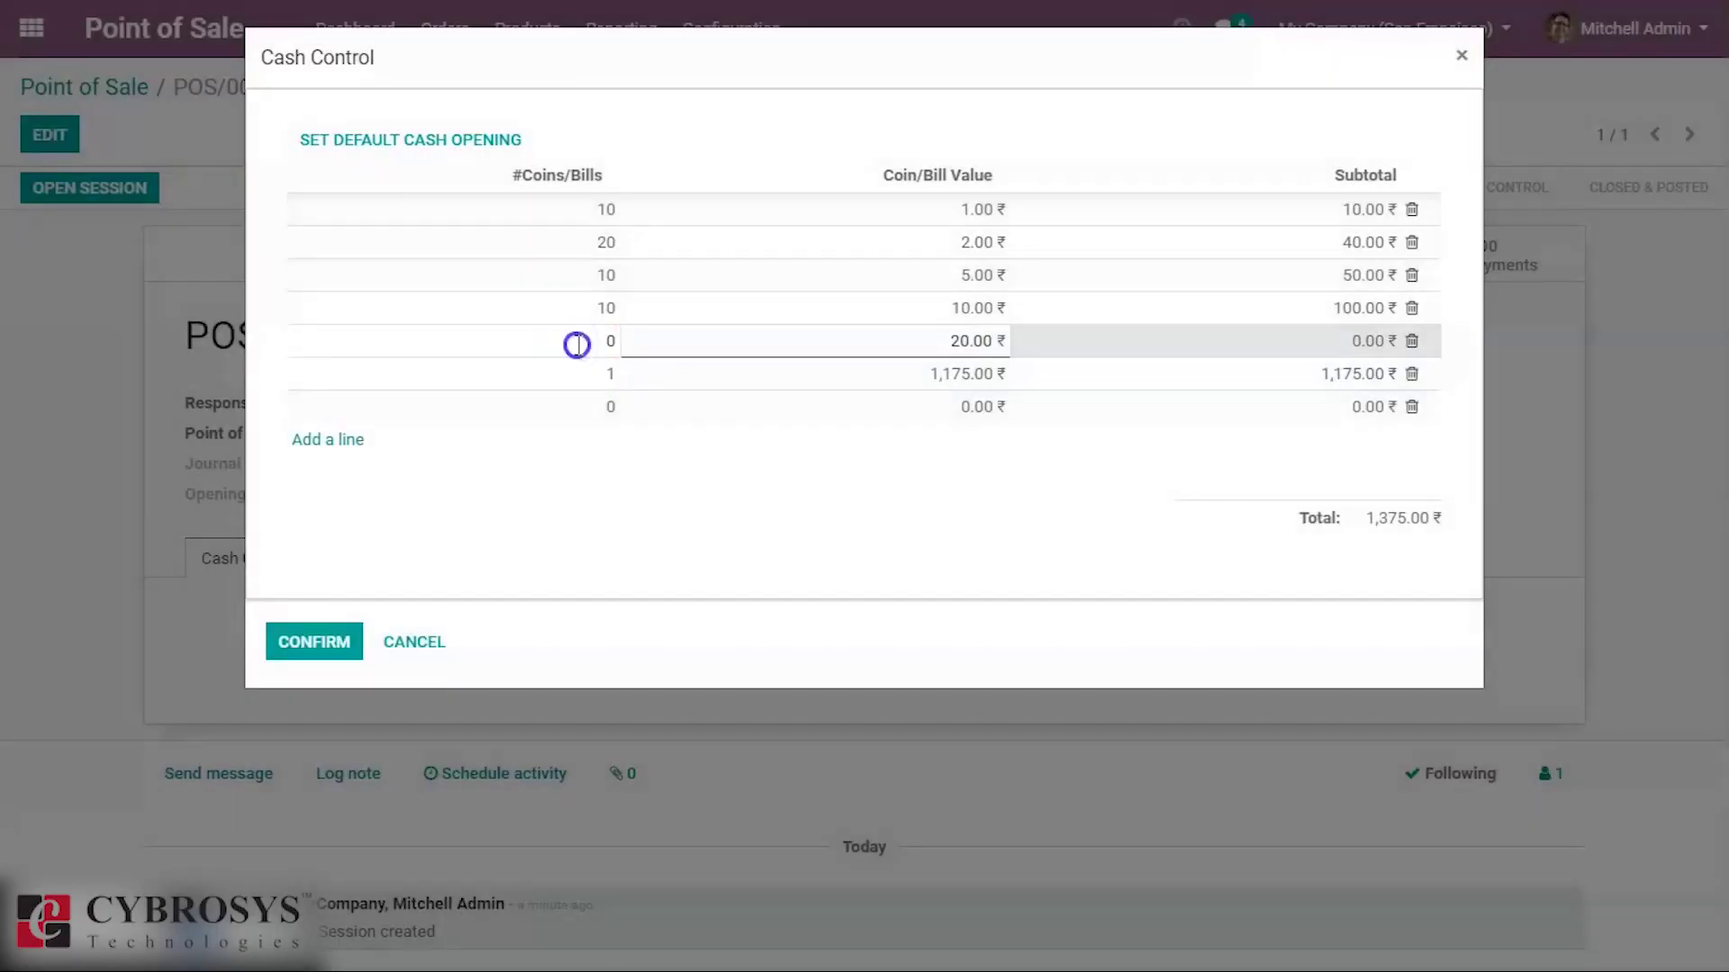
pyautogui.doubleClick(578, 344)
pyautogui.write('10')
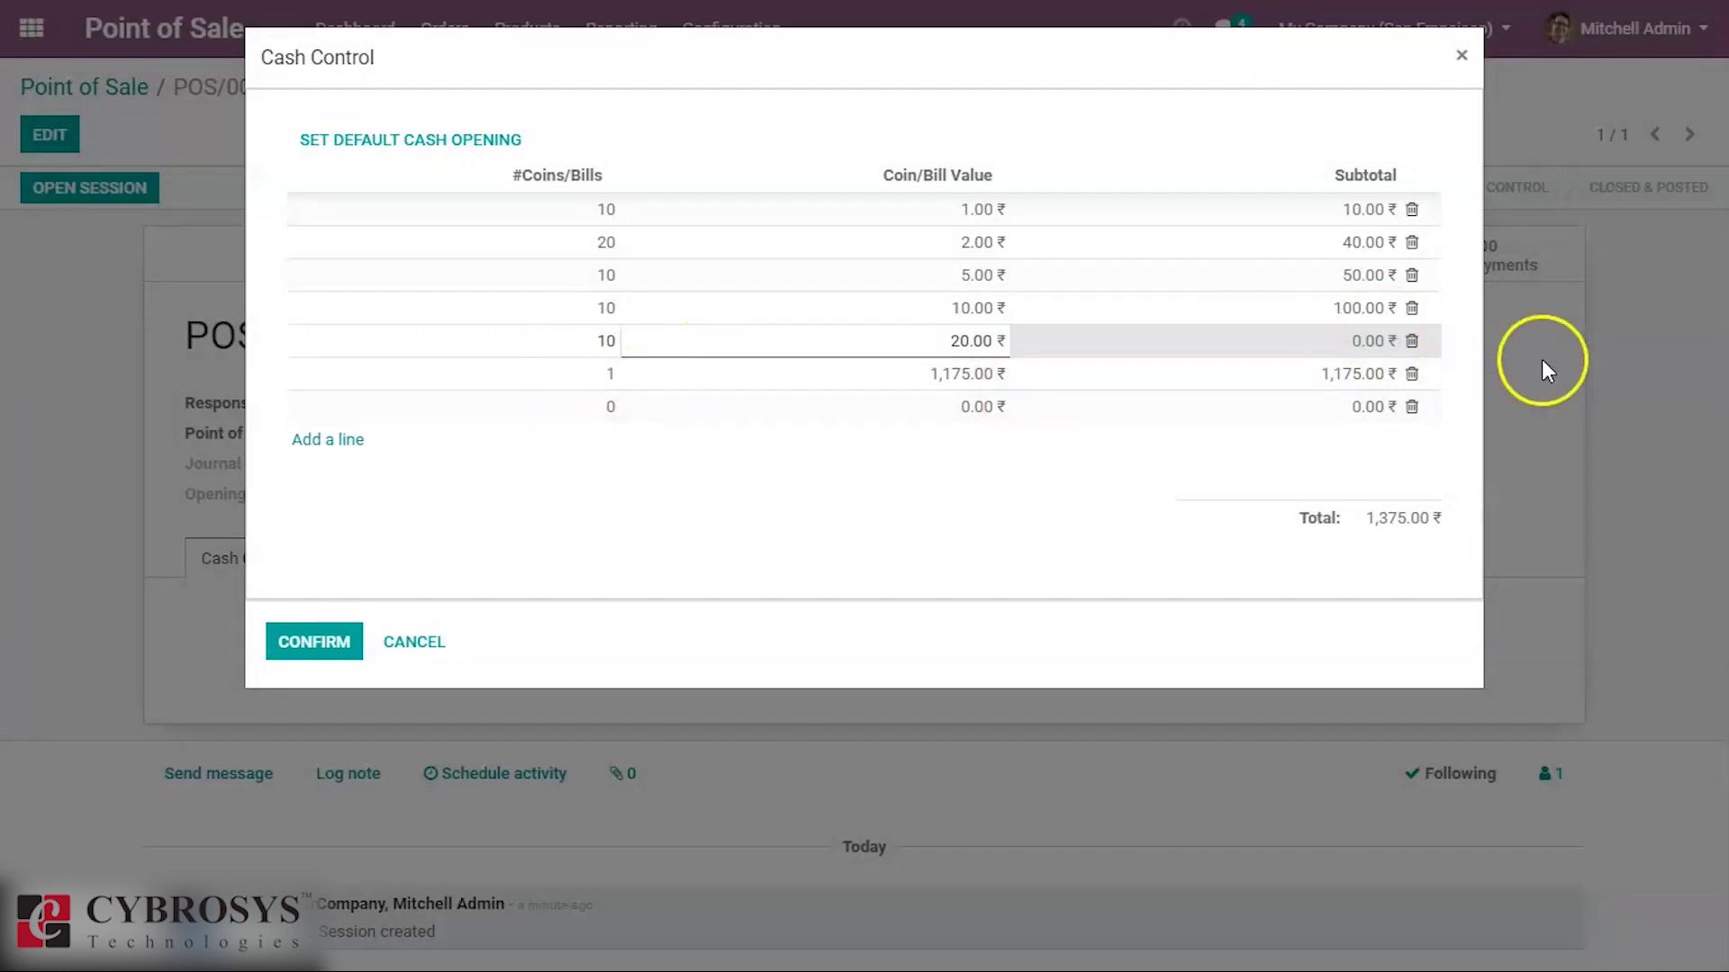
# Delete the 1,175.00 ₹ line from the opening balance and confirm the Cash Control entries
pyautogui.click(1411, 374)
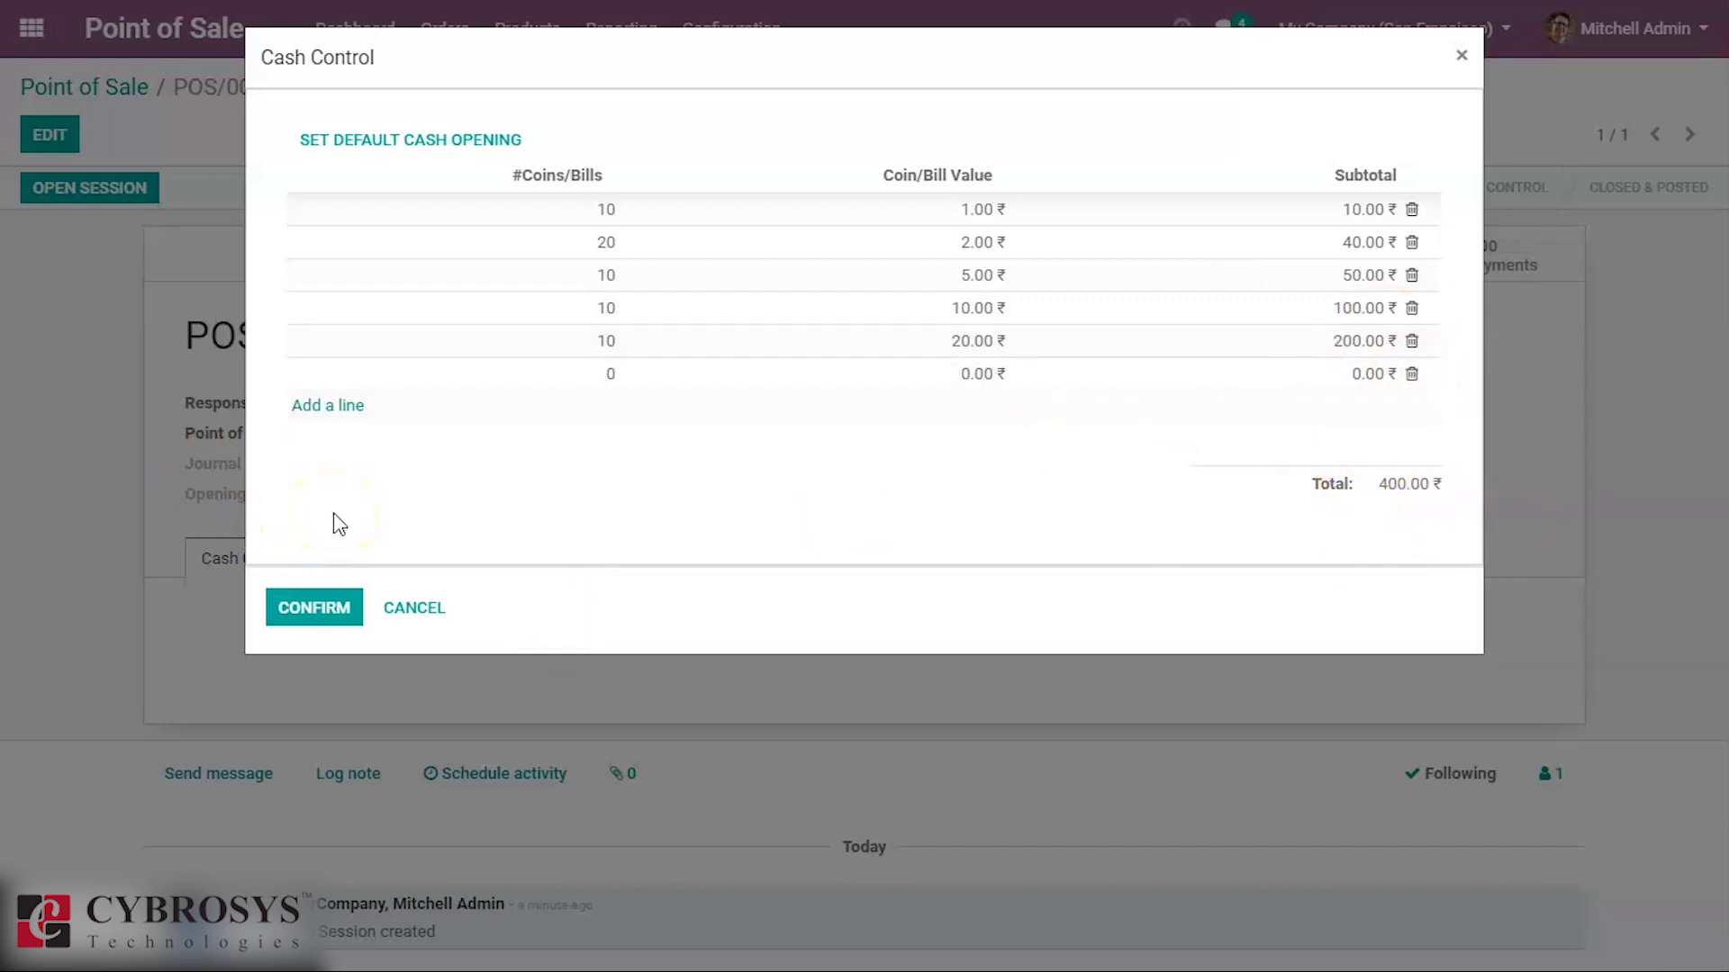
pyautogui.click(297, 619)
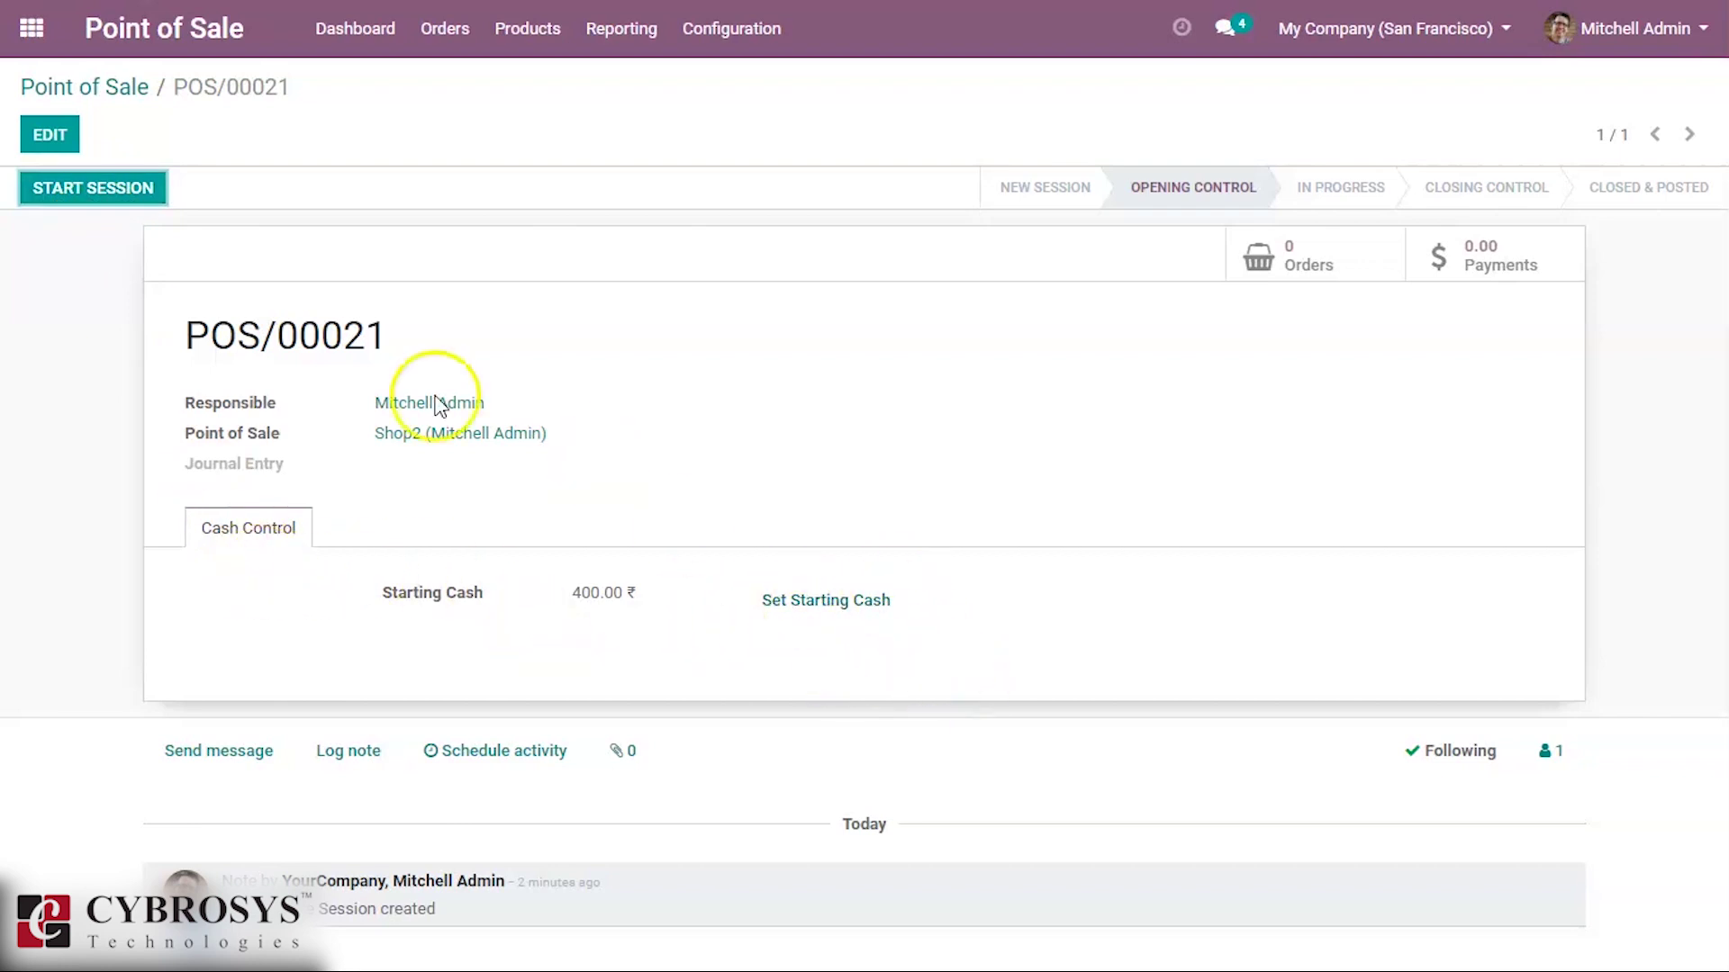
# Start the POS/00021 session and open its selling screen
pyautogui.click(68, 187)
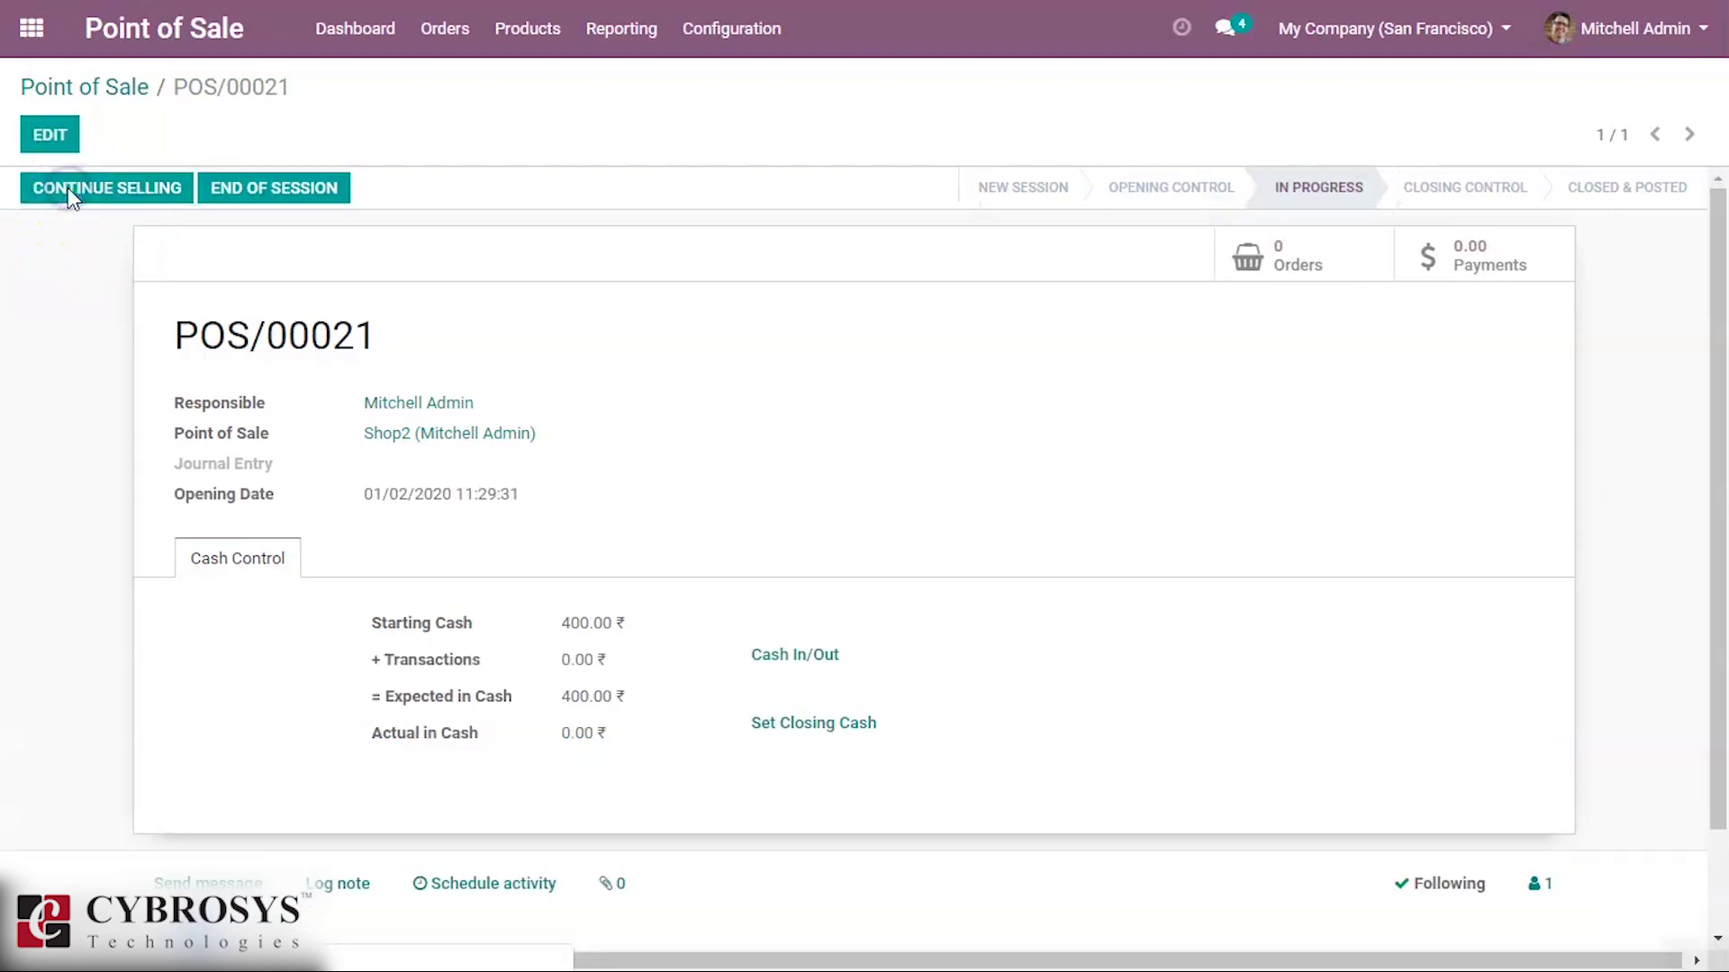
pyautogui.click(71, 191)
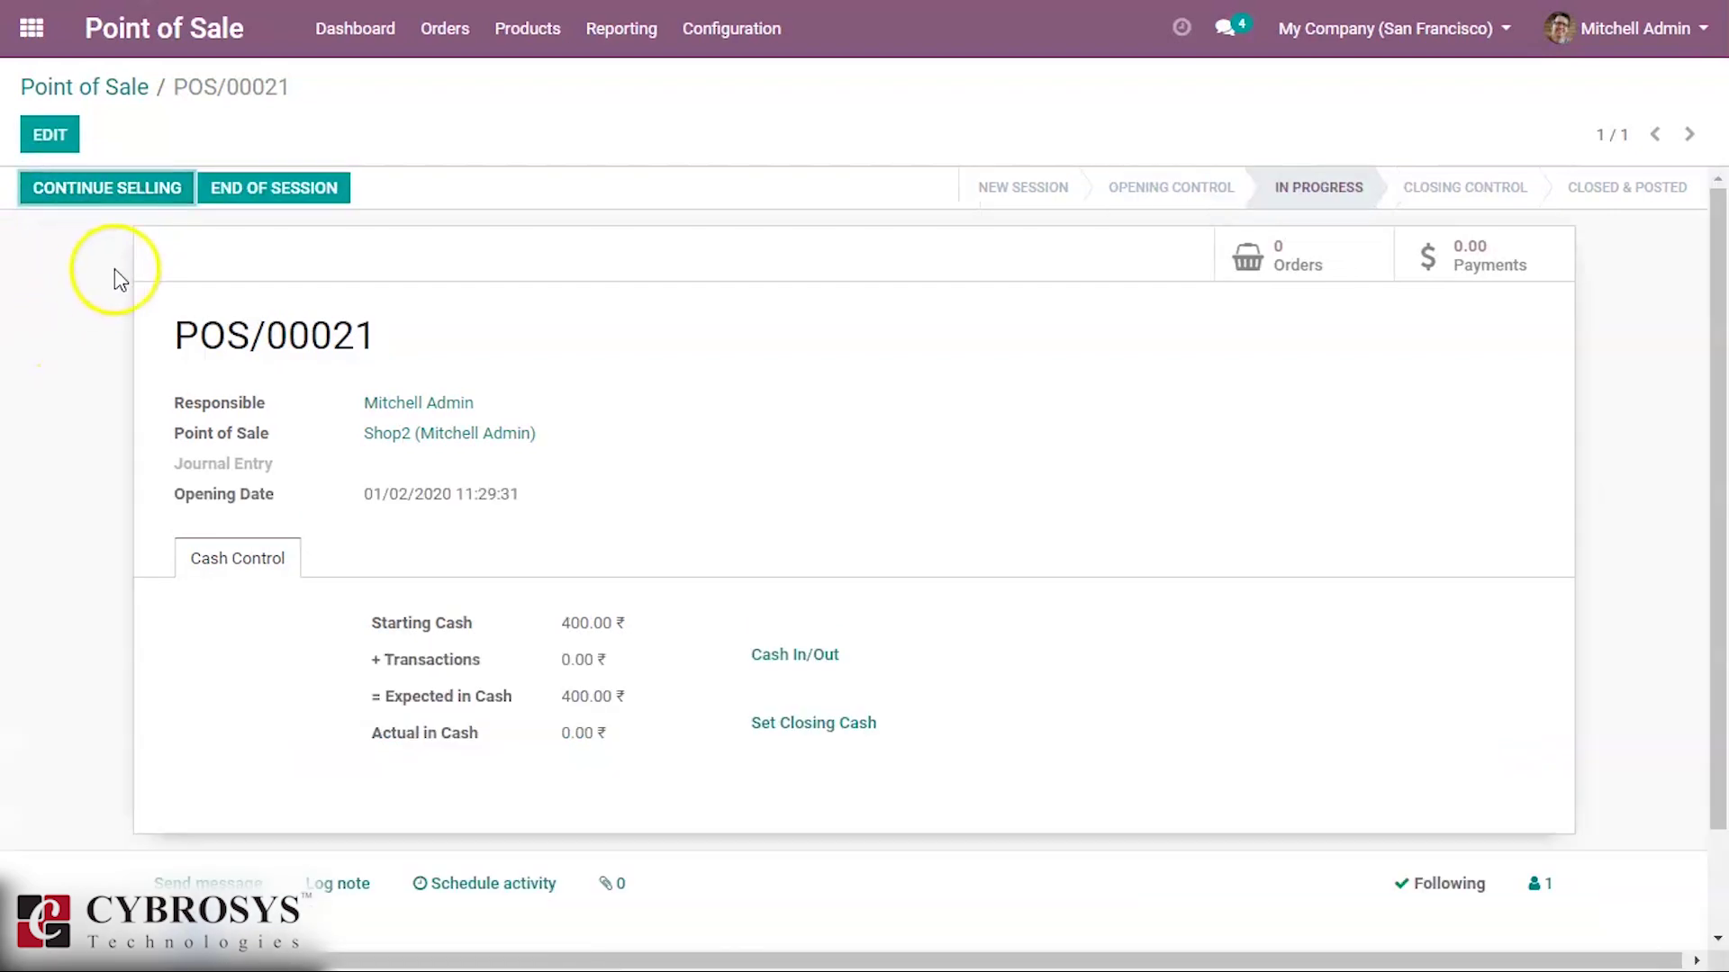
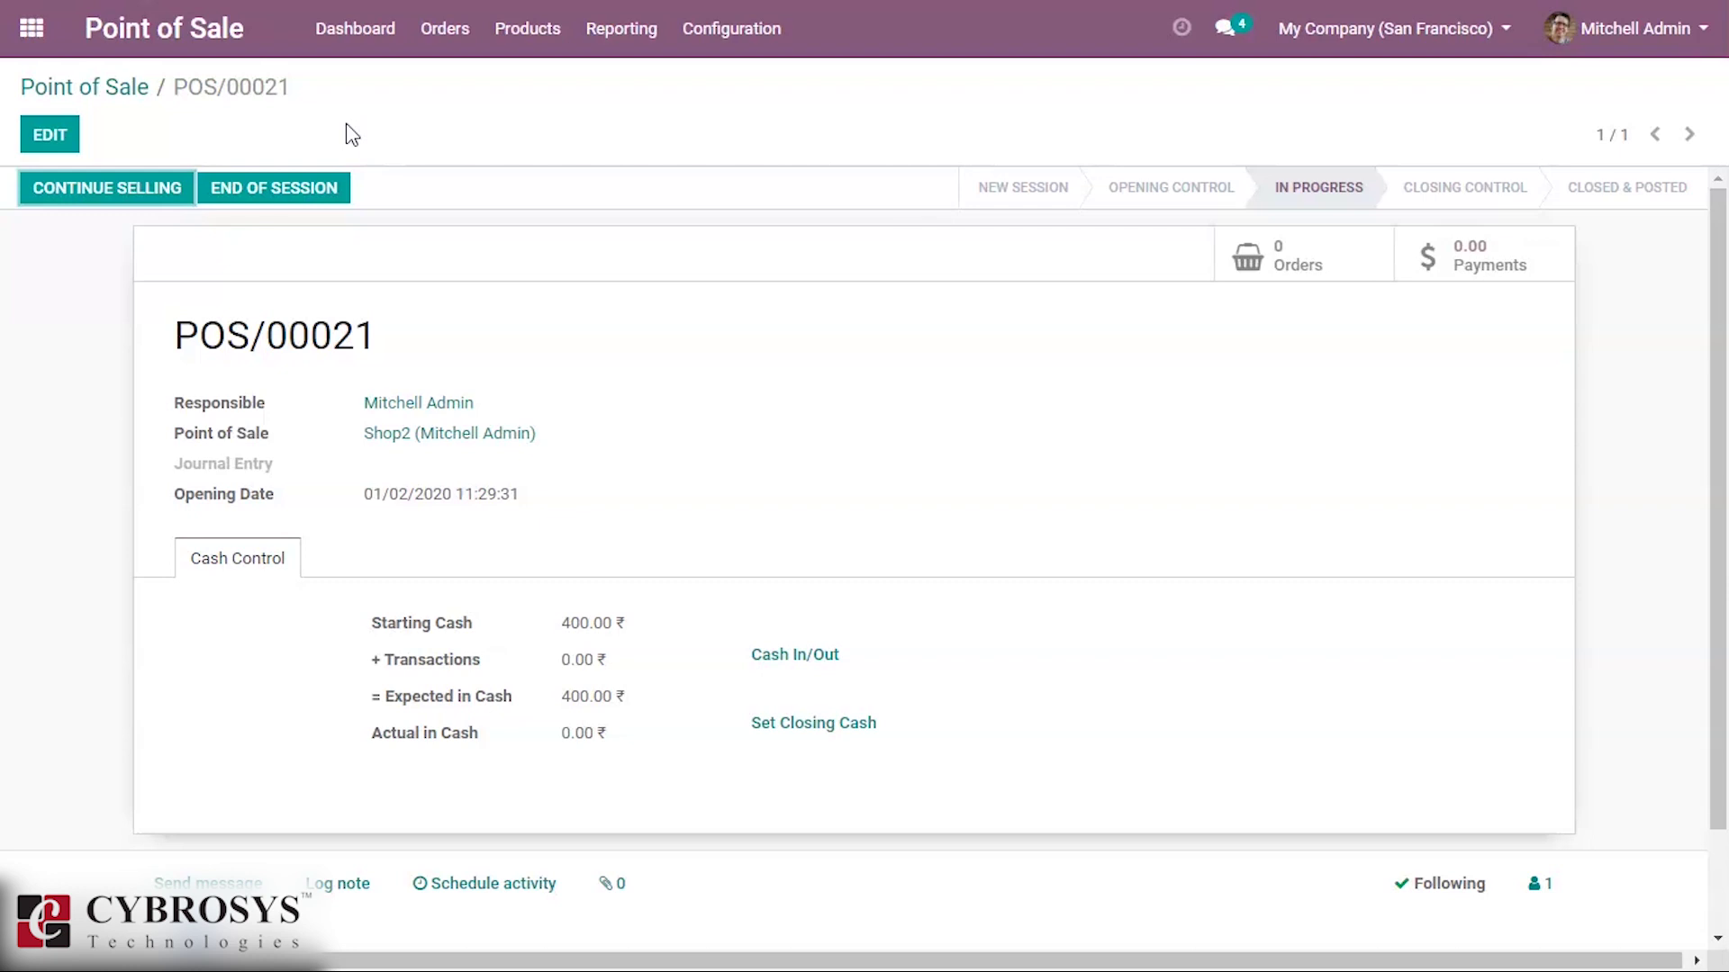
pyautogui.click(314, 132)
pyautogui.click(112, 191)
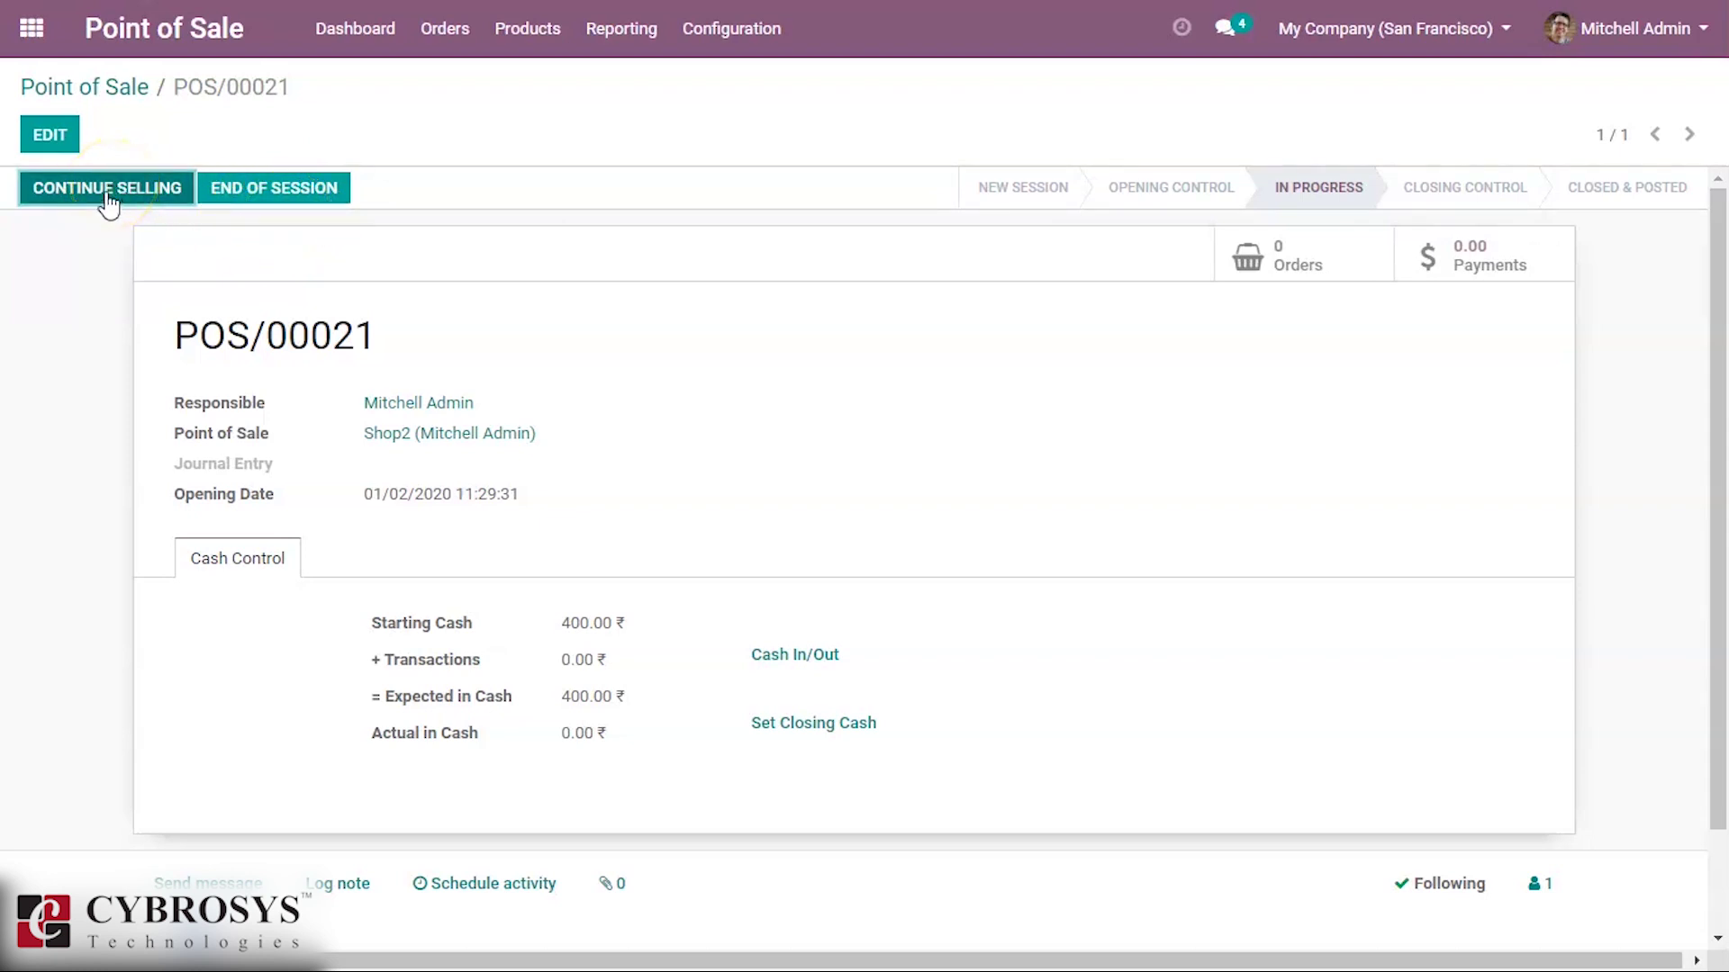
pyautogui.click(108, 192)
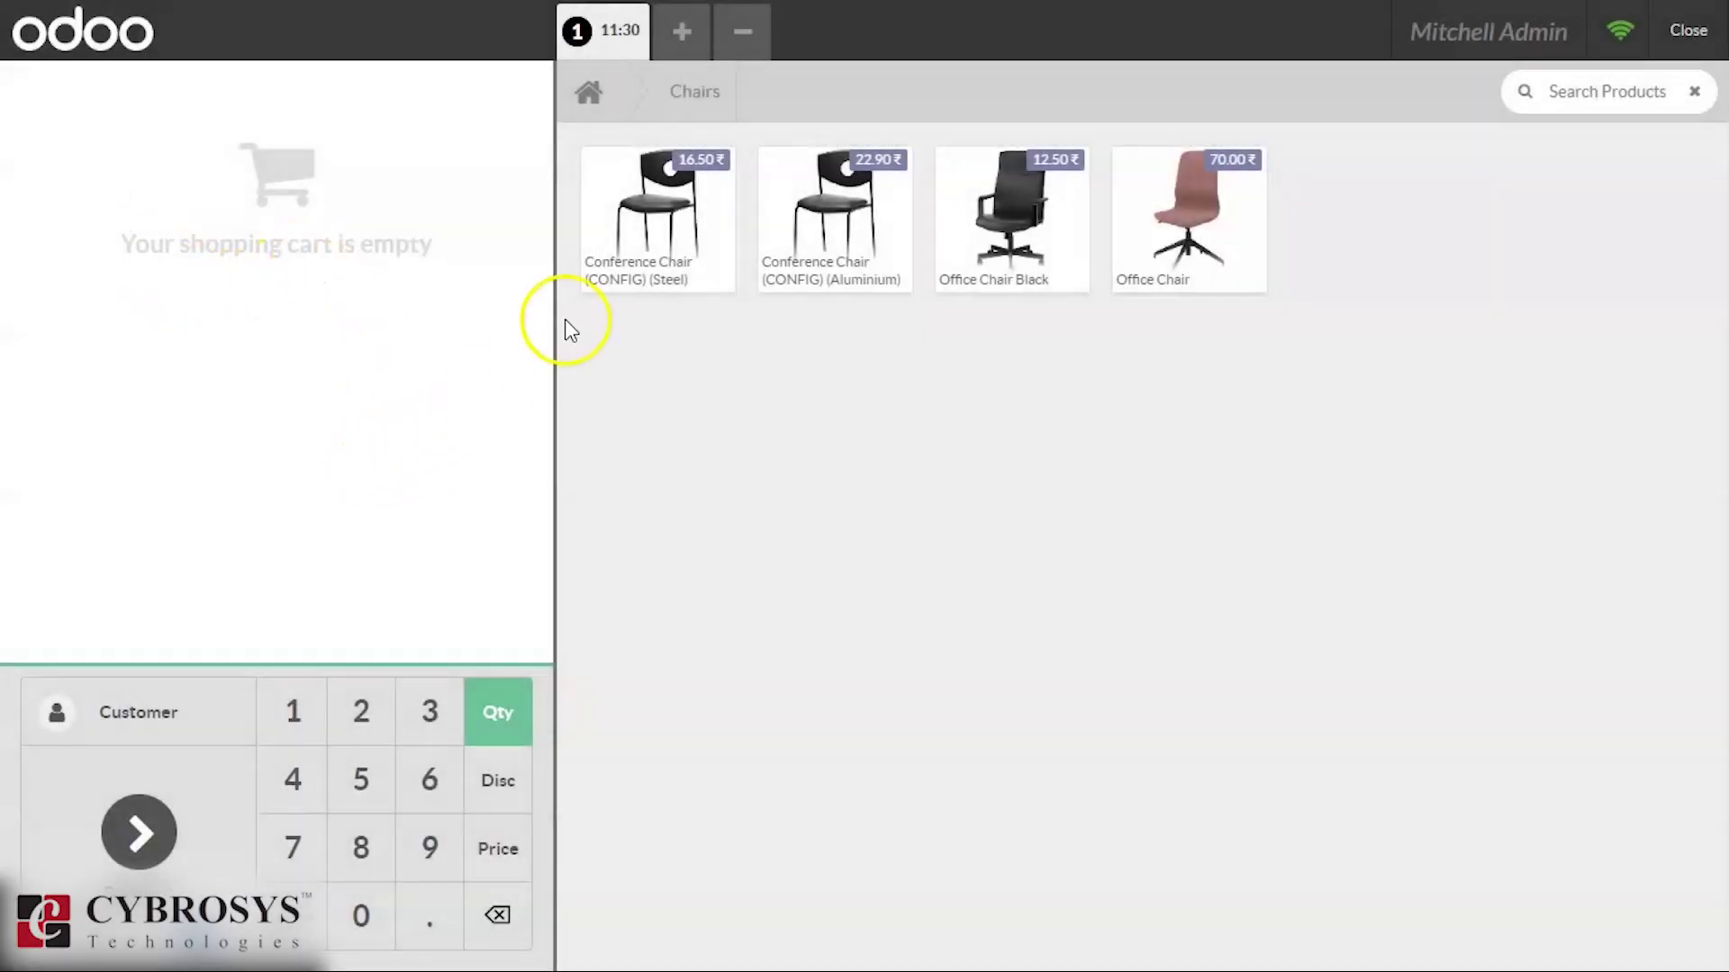
# Add three Conference Chair (CONFIG) (Steel) and four Conference Chair (CONFIG) (Aluminium) units to the order
pyautogui.doubleClick(633, 270)
pyautogui.click(635, 271)
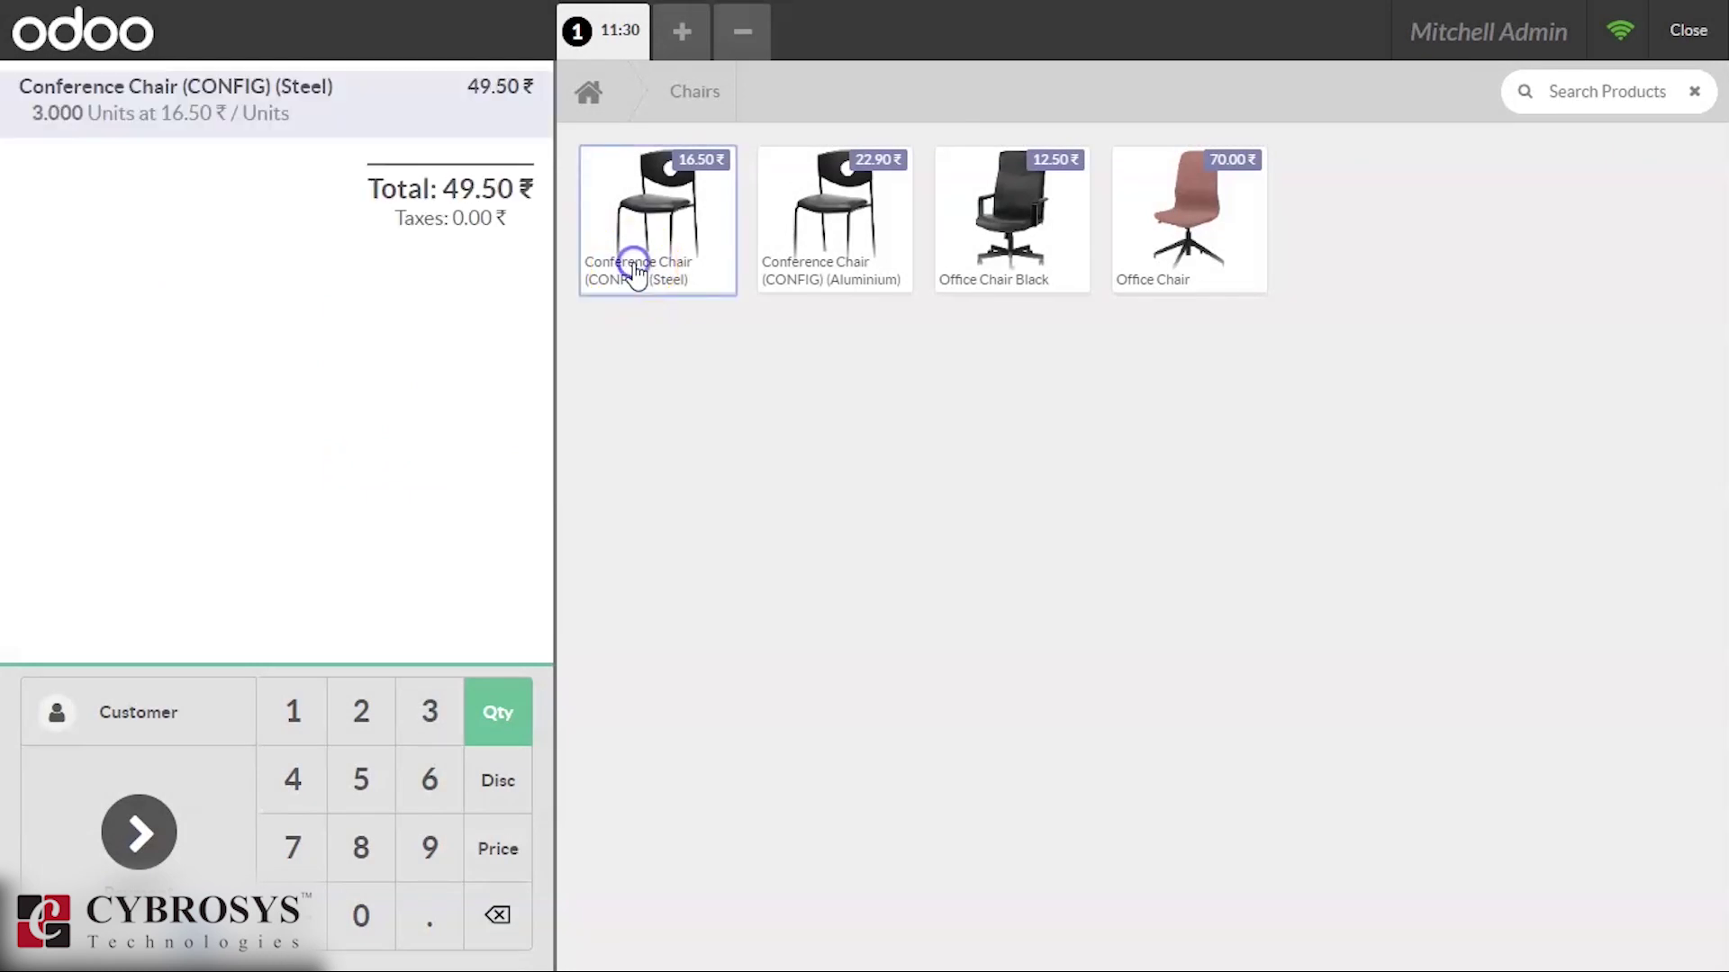
pyautogui.doubleClick(895, 211)
pyautogui.doubleClick(896, 213)
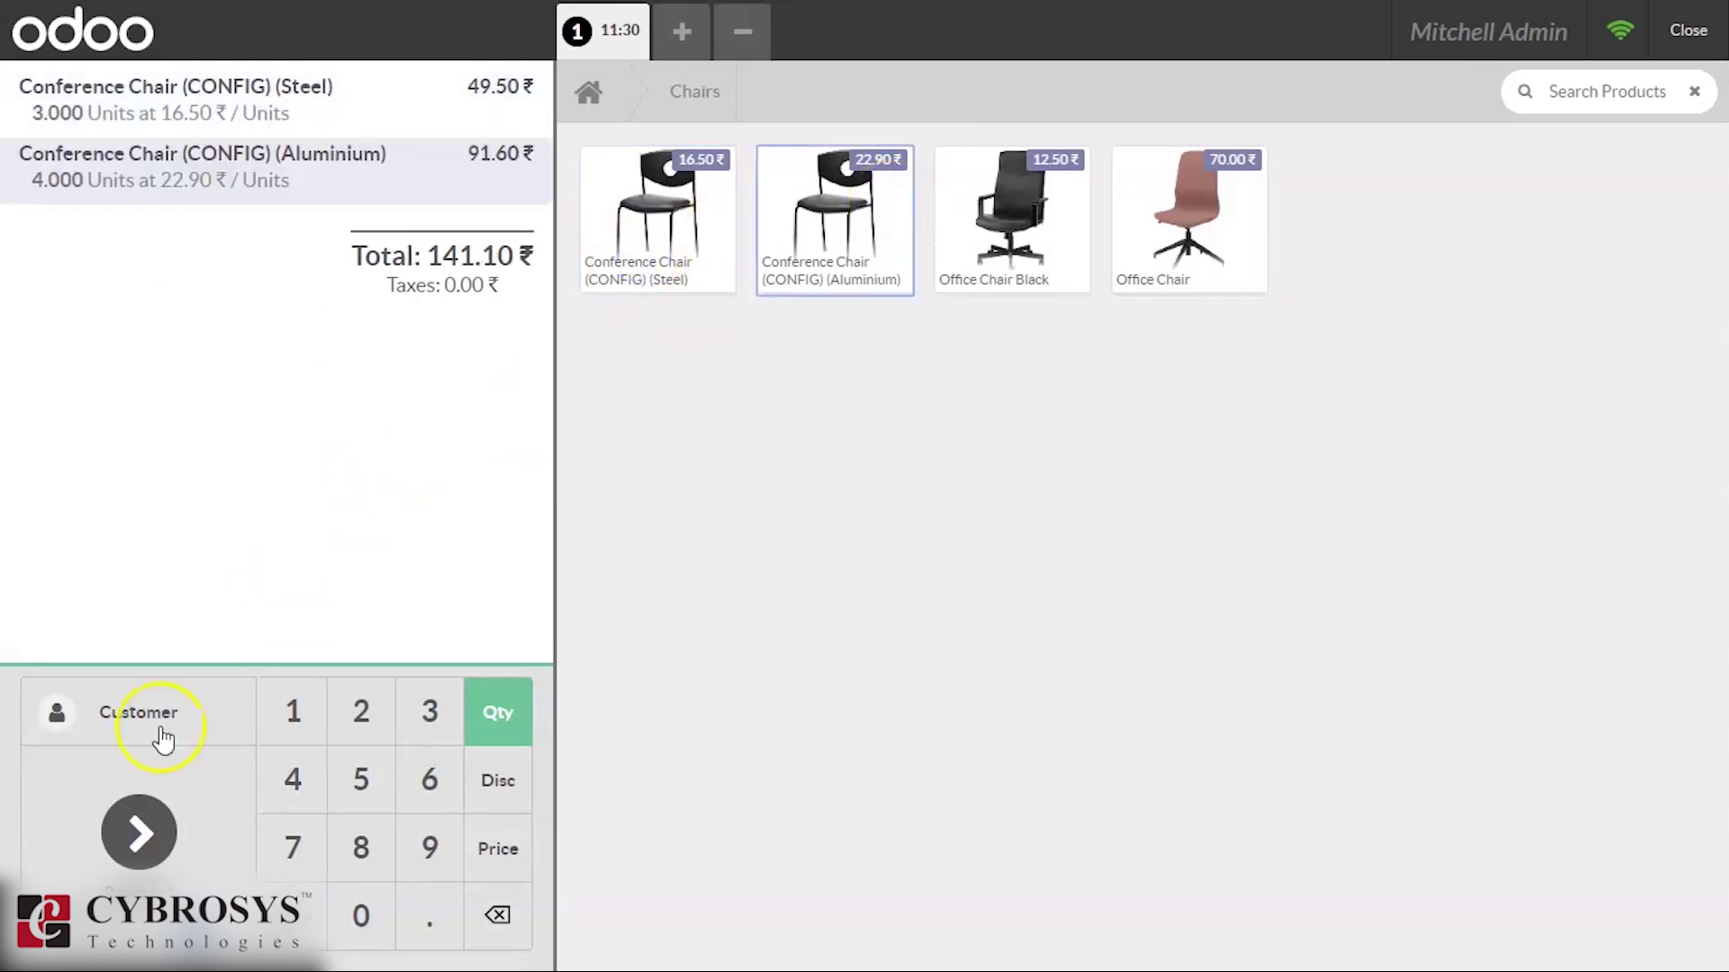
# Pay the conference chair order with 141.10 in cash, validate it and proceed to a new order
pyautogui.click(119, 824)
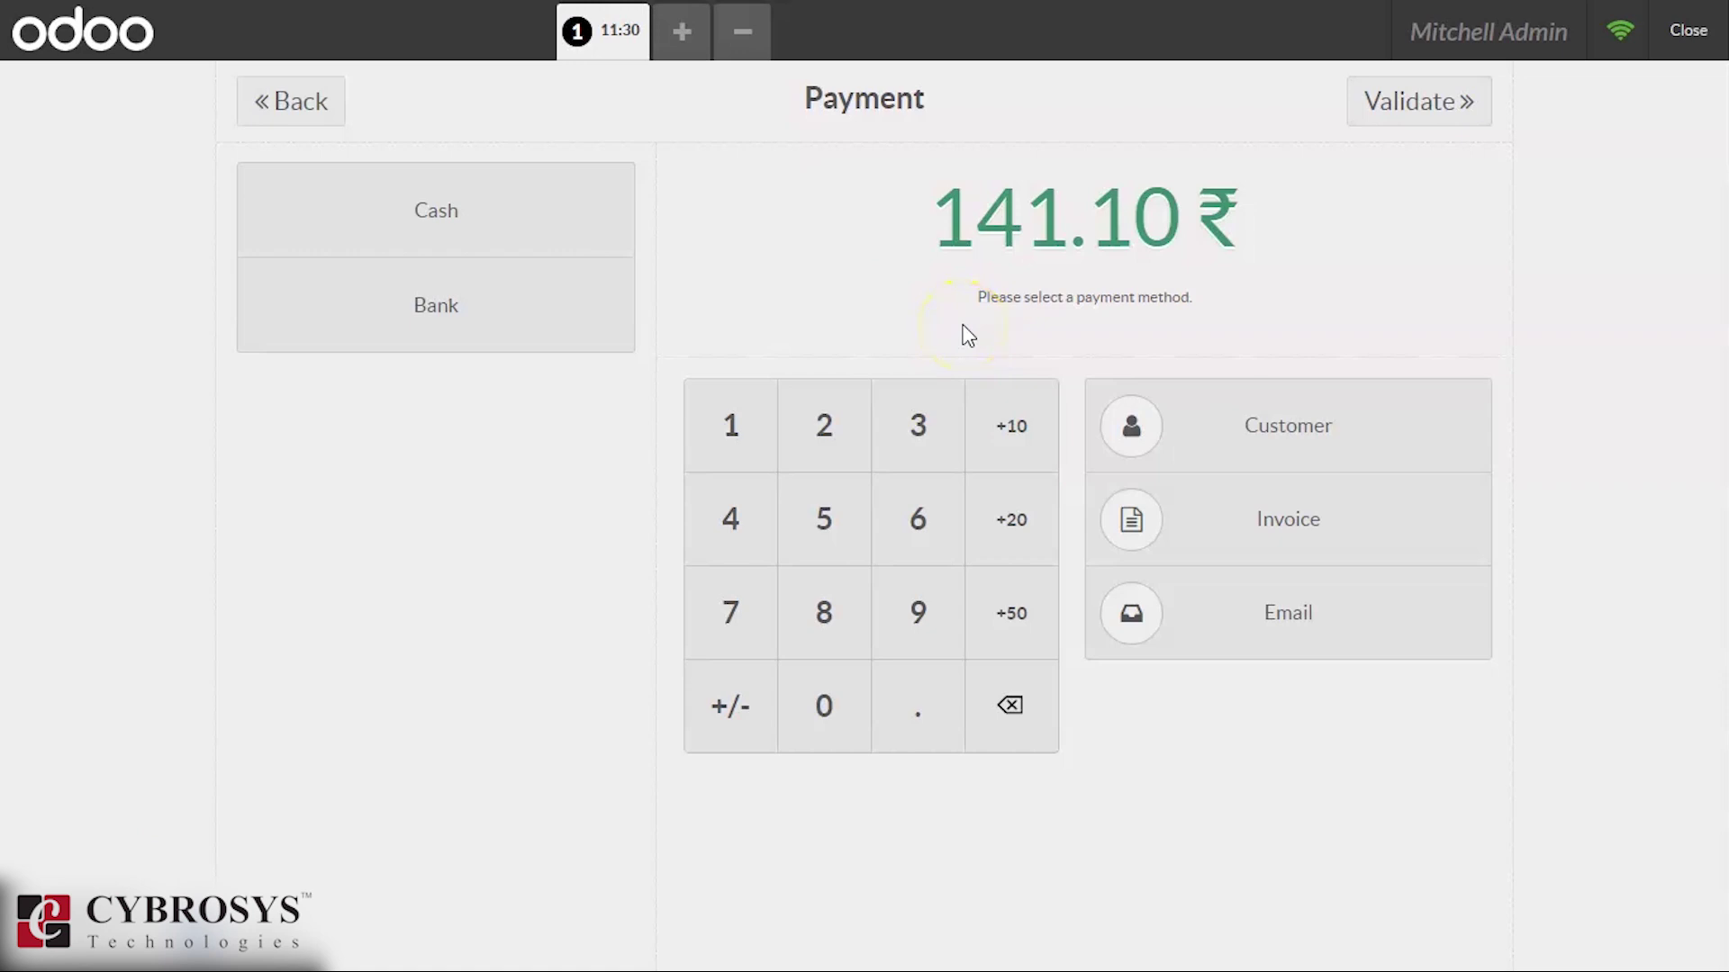
pyautogui.click(743, 431)
pyautogui.click(726, 510)
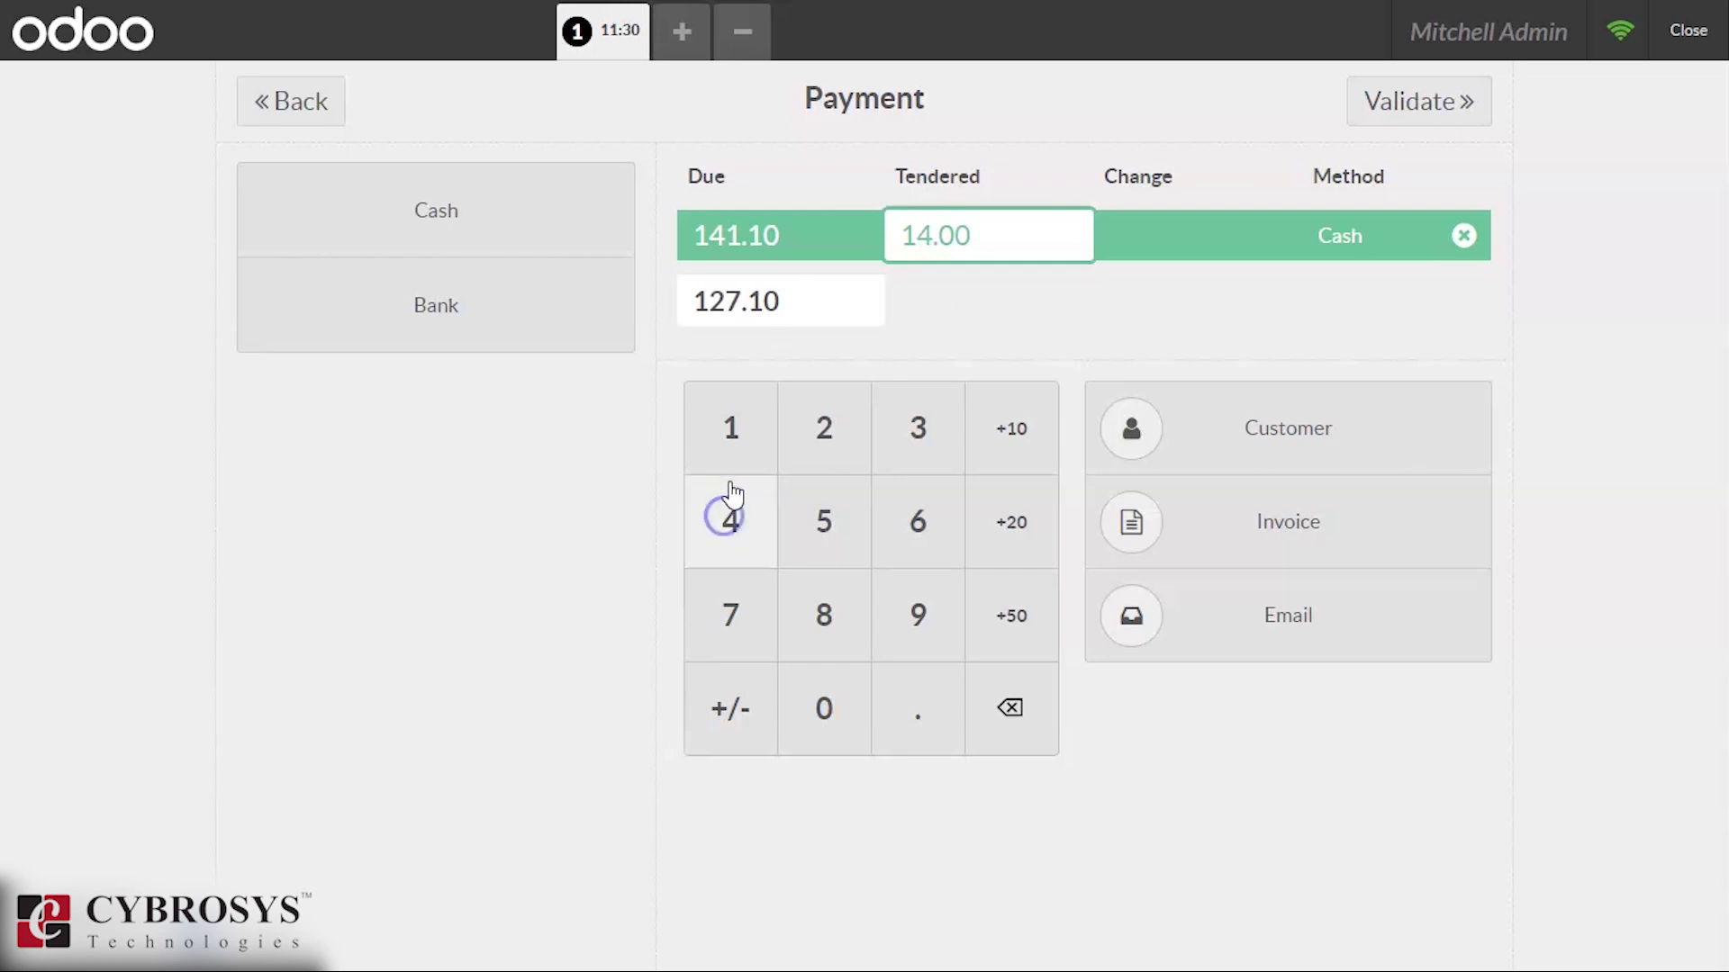
pyautogui.click(743, 441)
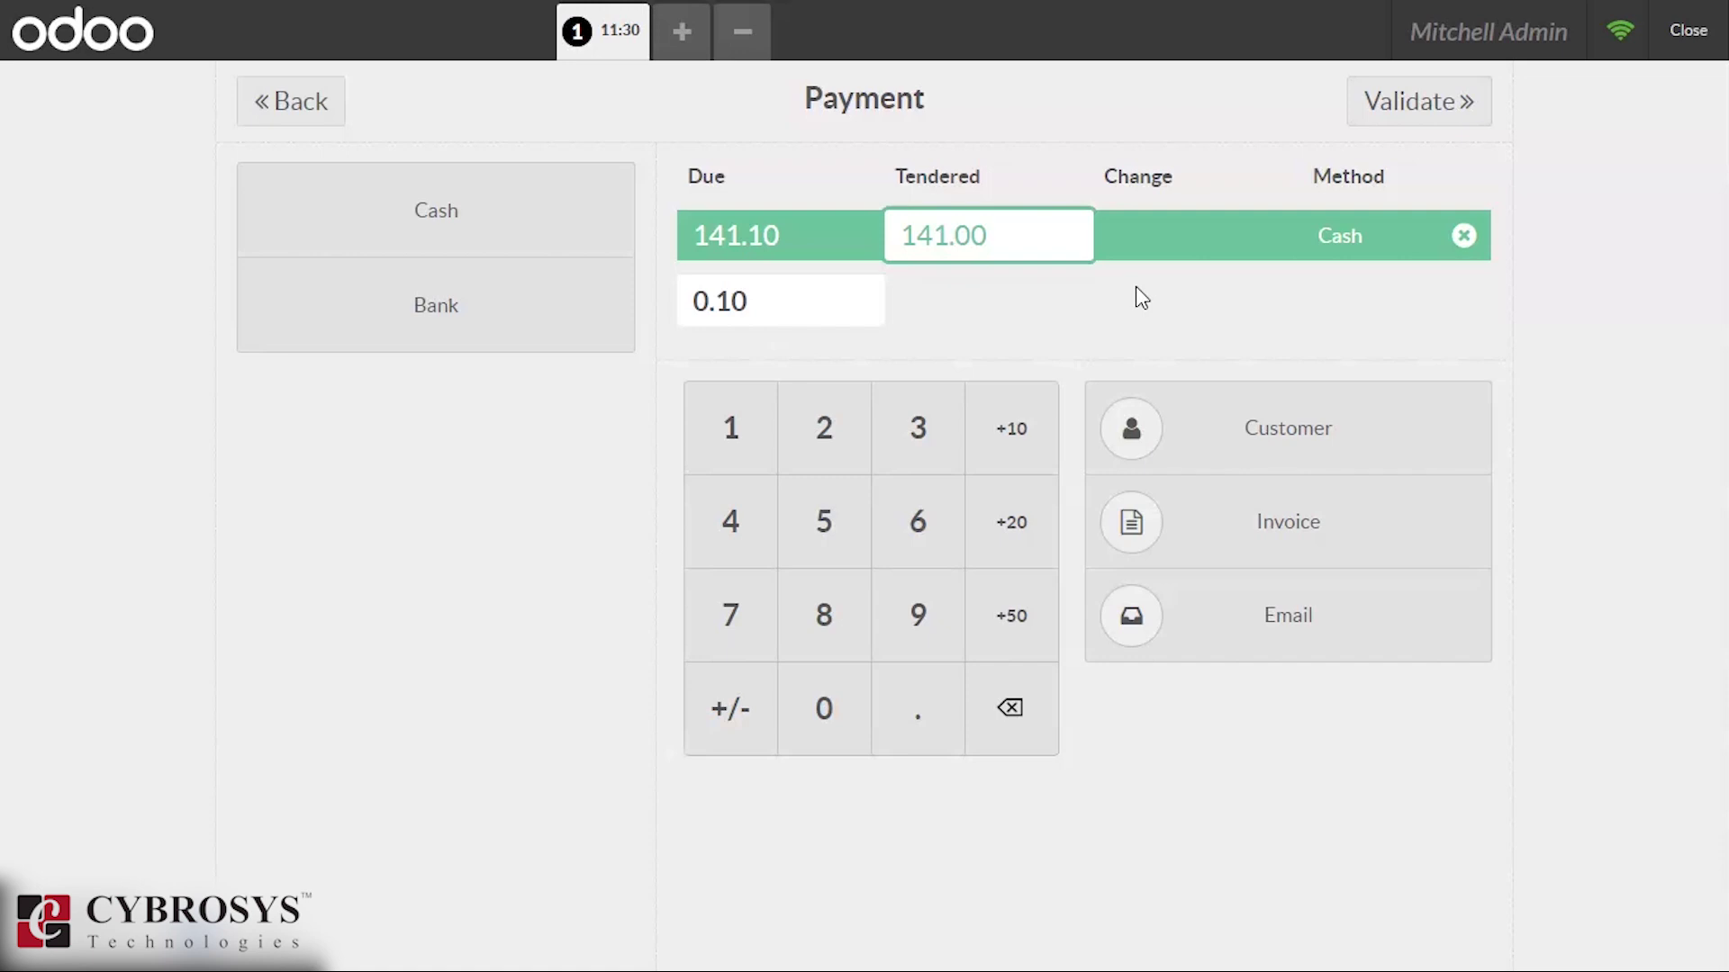
pyautogui.write('.1')
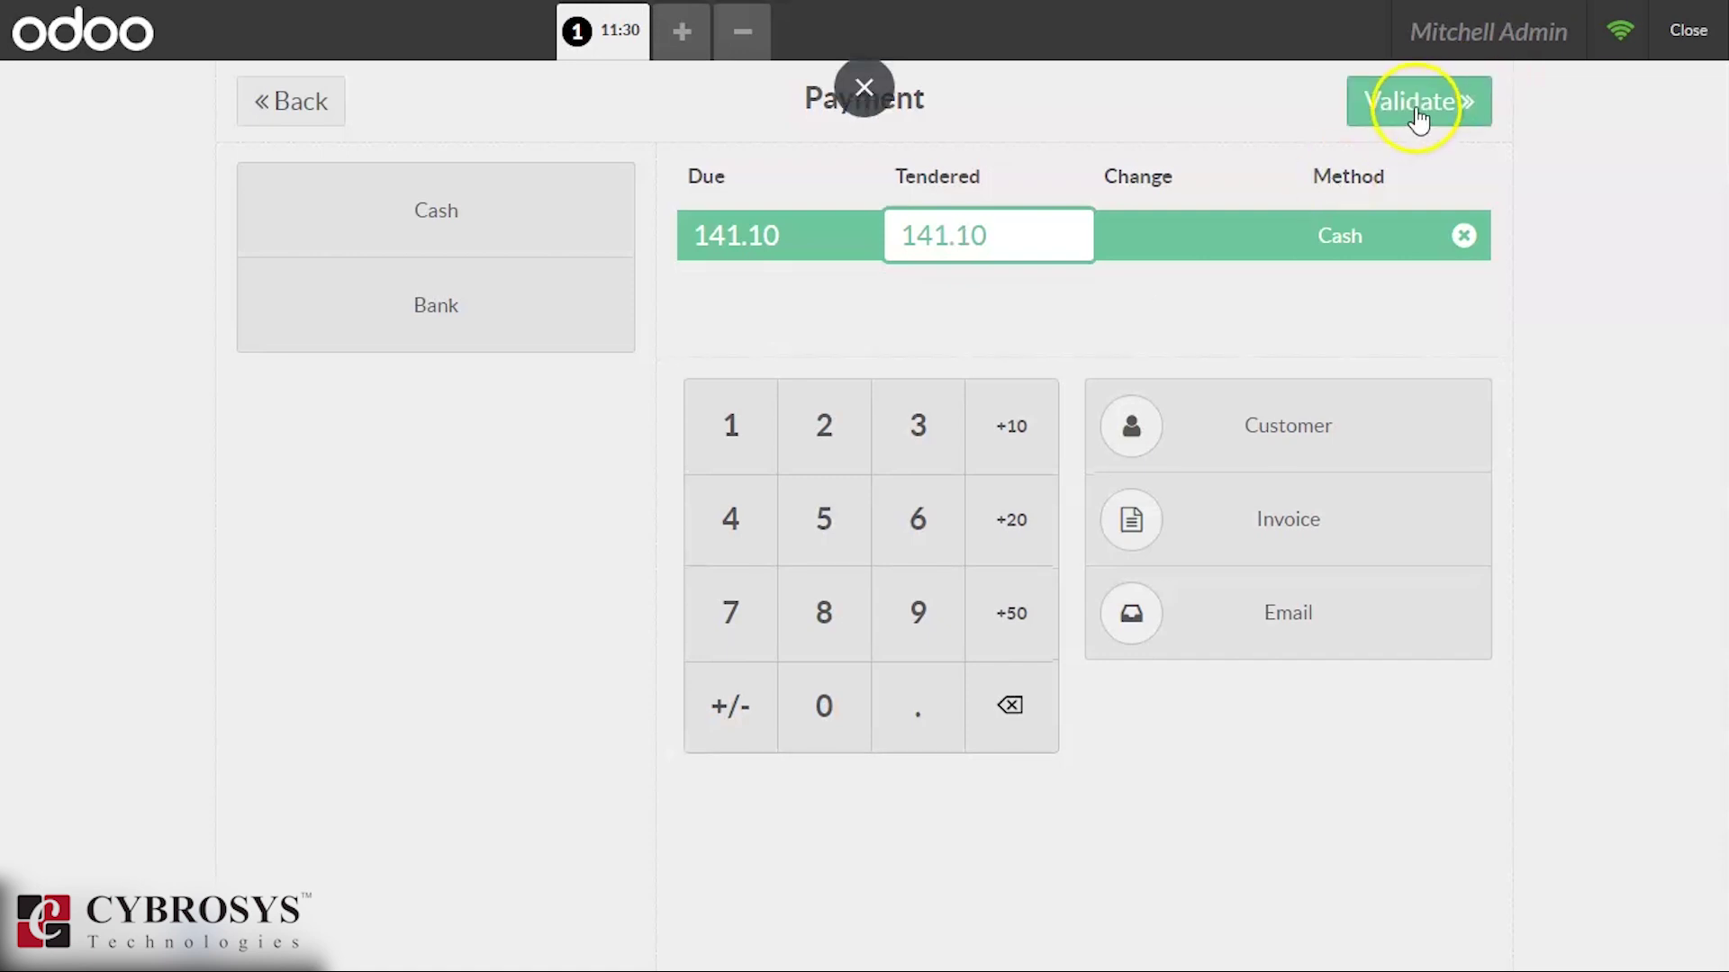
pyautogui.click(1418, 104)
pyautogui.click(1418, 115)
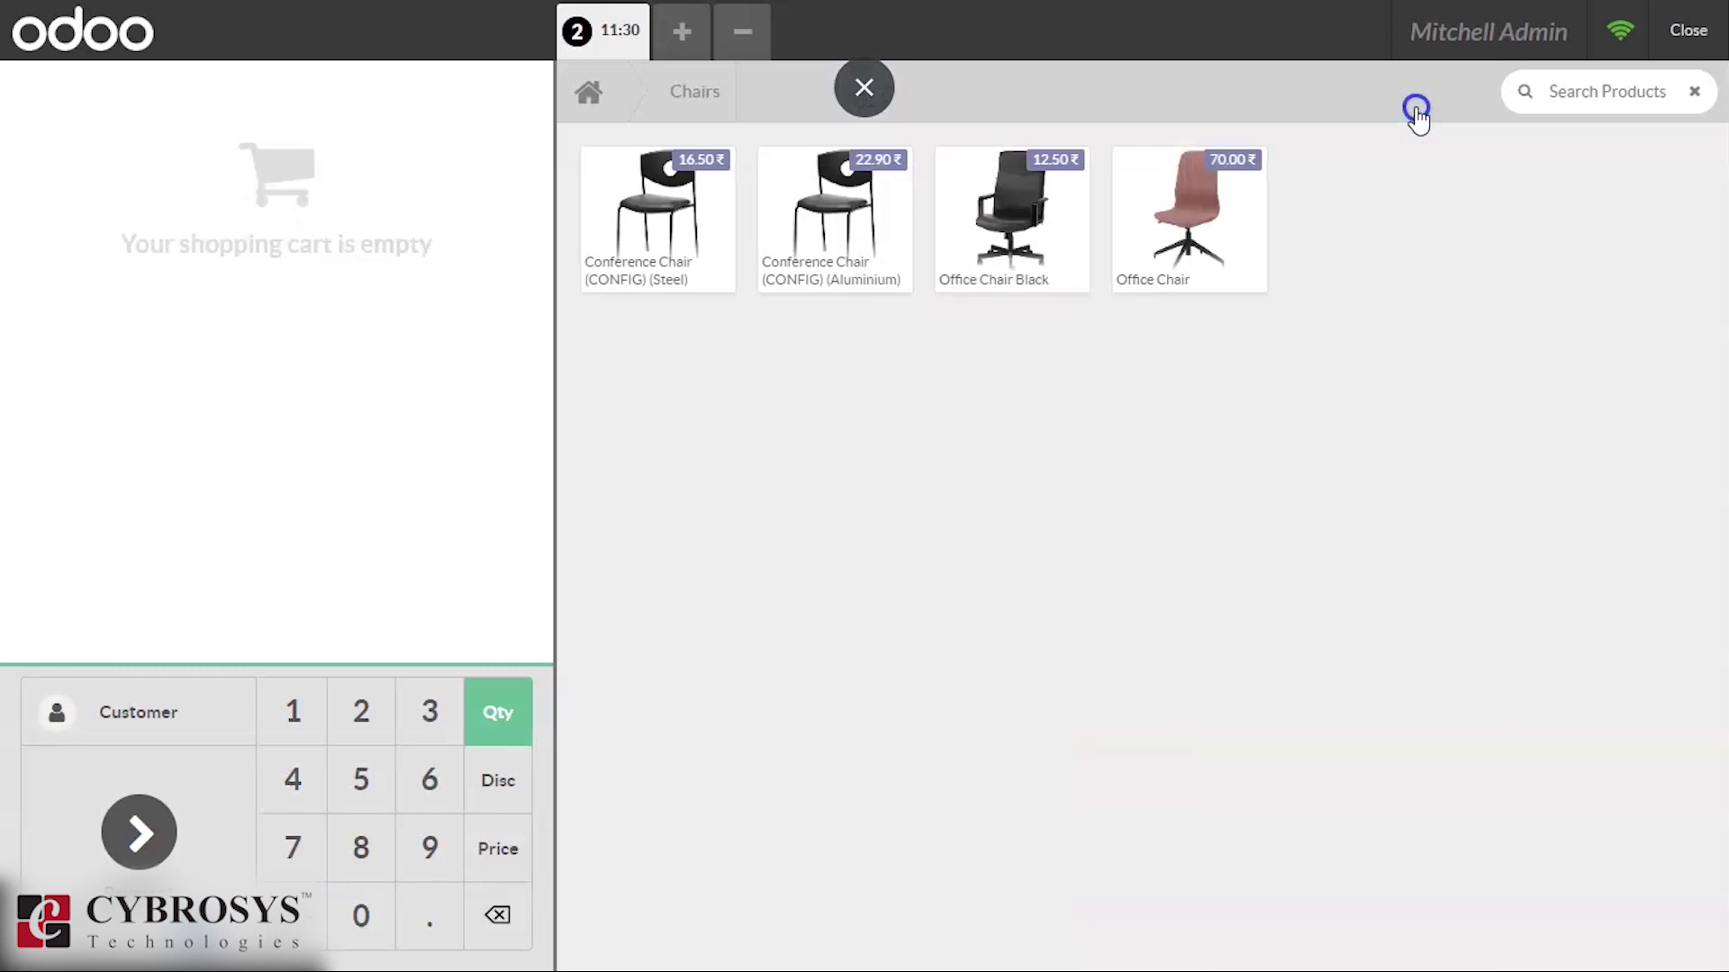
# Sell four Office Chair Black units for 50.00 in cash, validate the payment and leave the selling screen for the dashboard
pyautogui.tripleClick(993, 232)
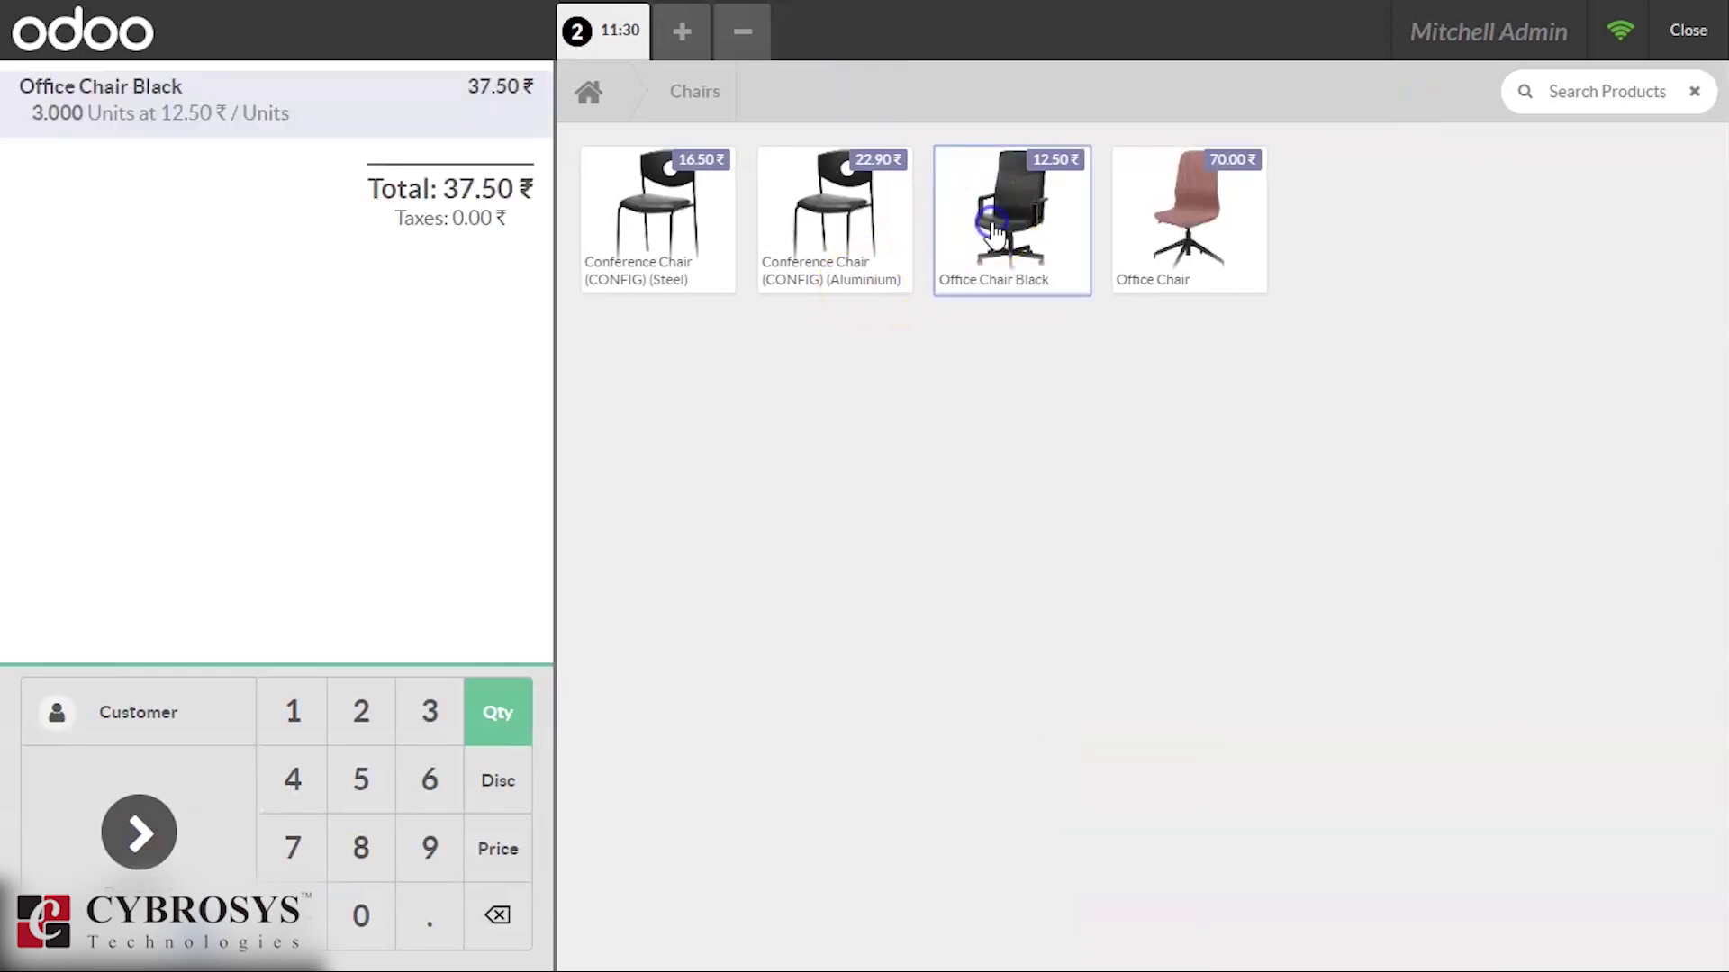
pyautogui.click(993, 232)
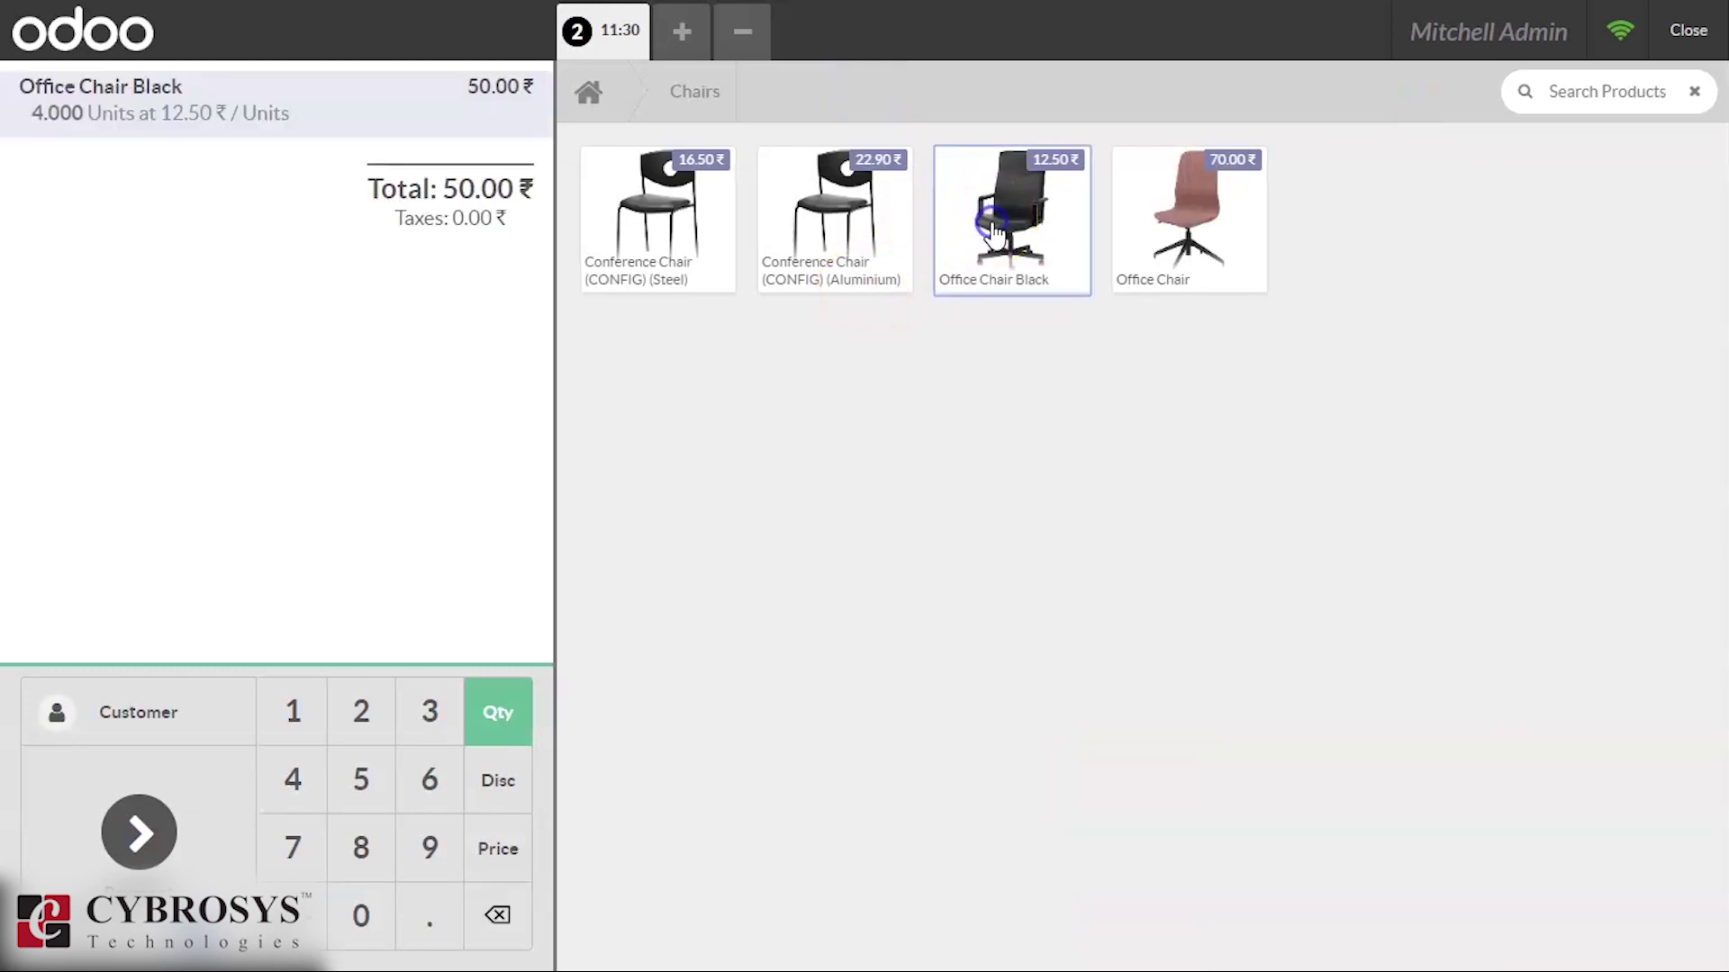
pyautogui.click(185, 801)
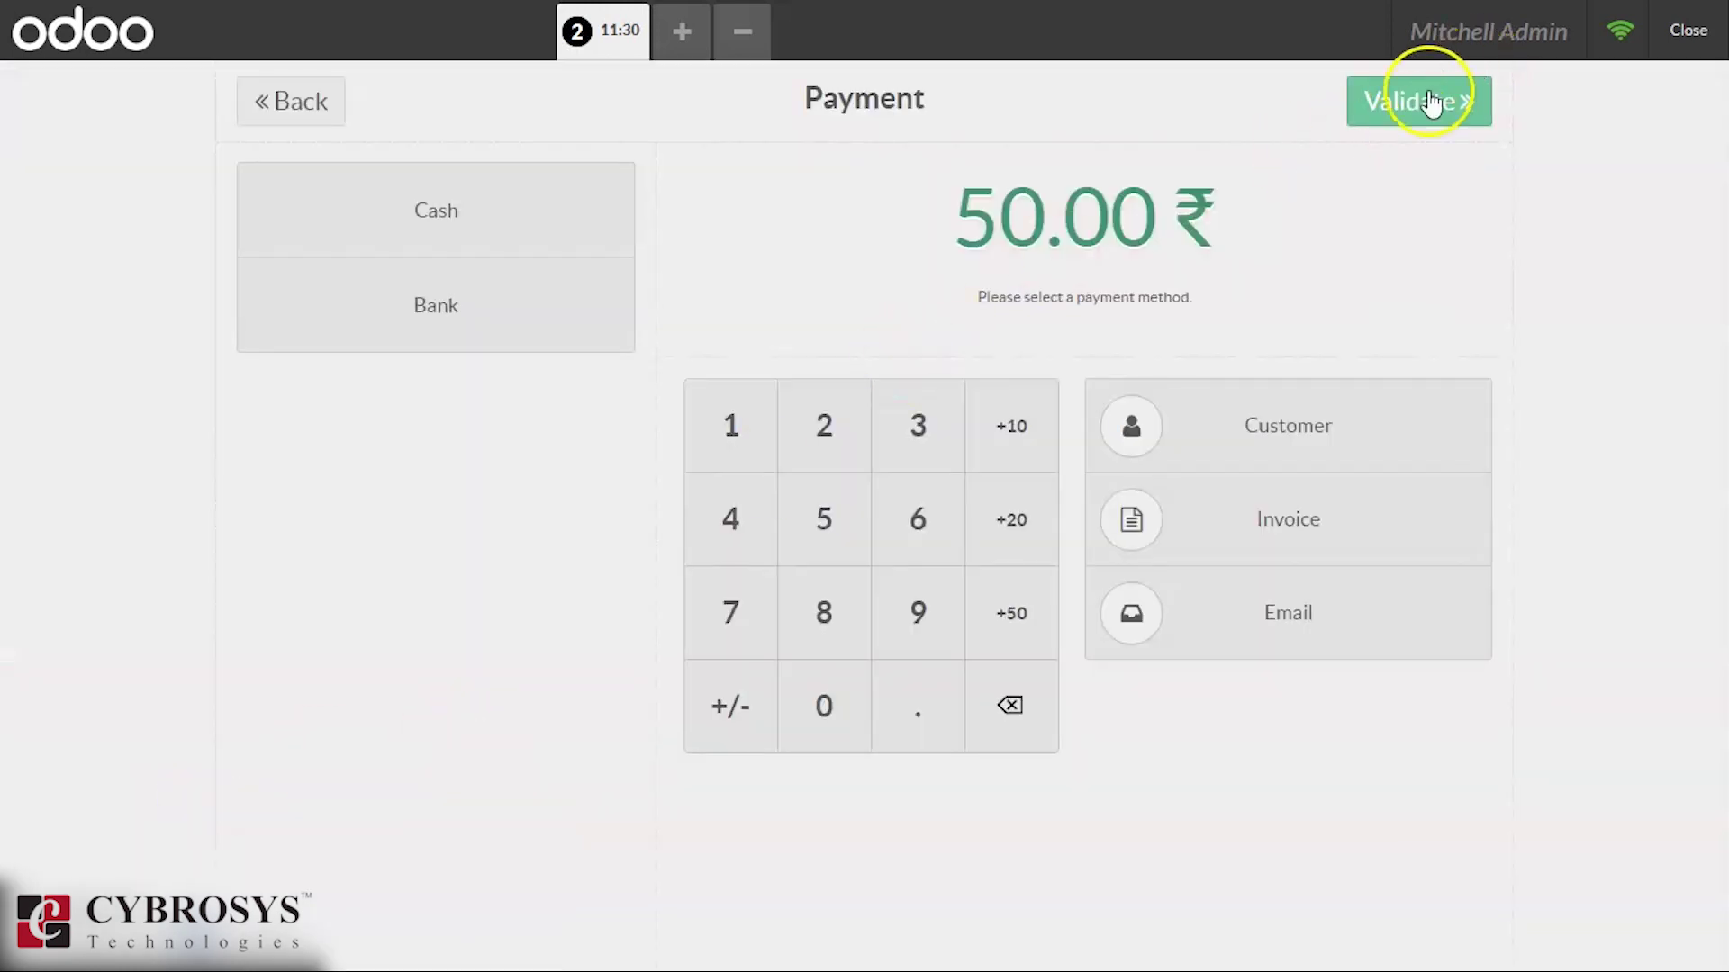
pyautogui.click(1397, 108)
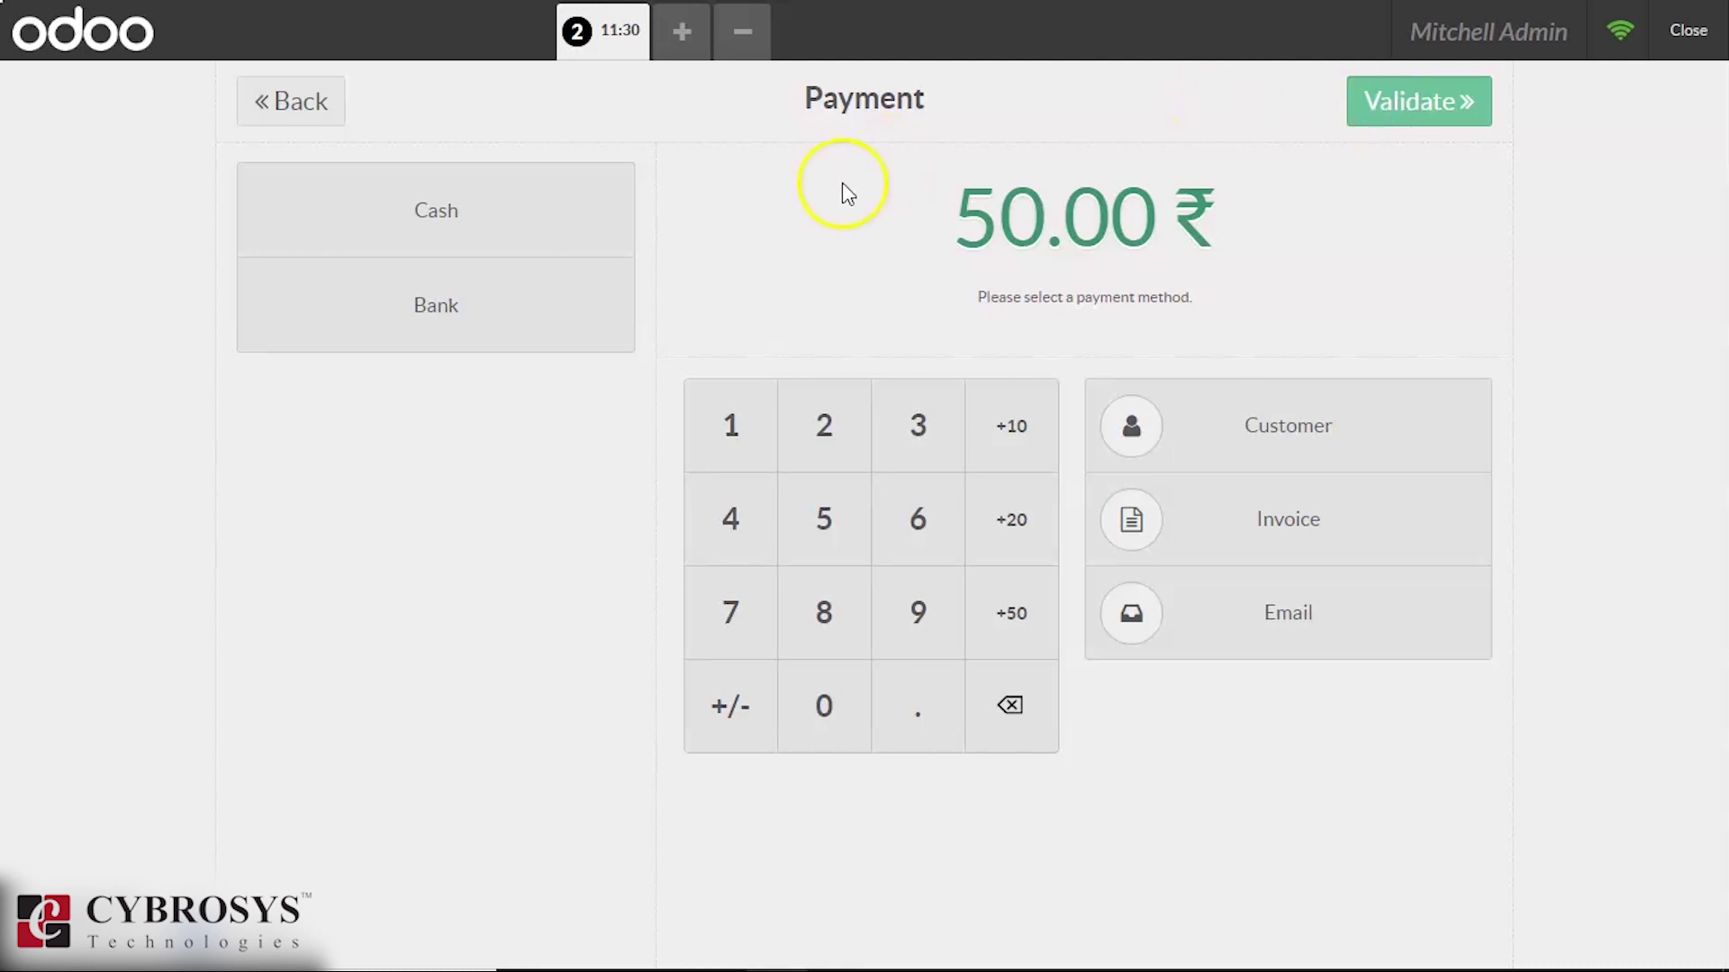
pyautogui.click(487, 214)
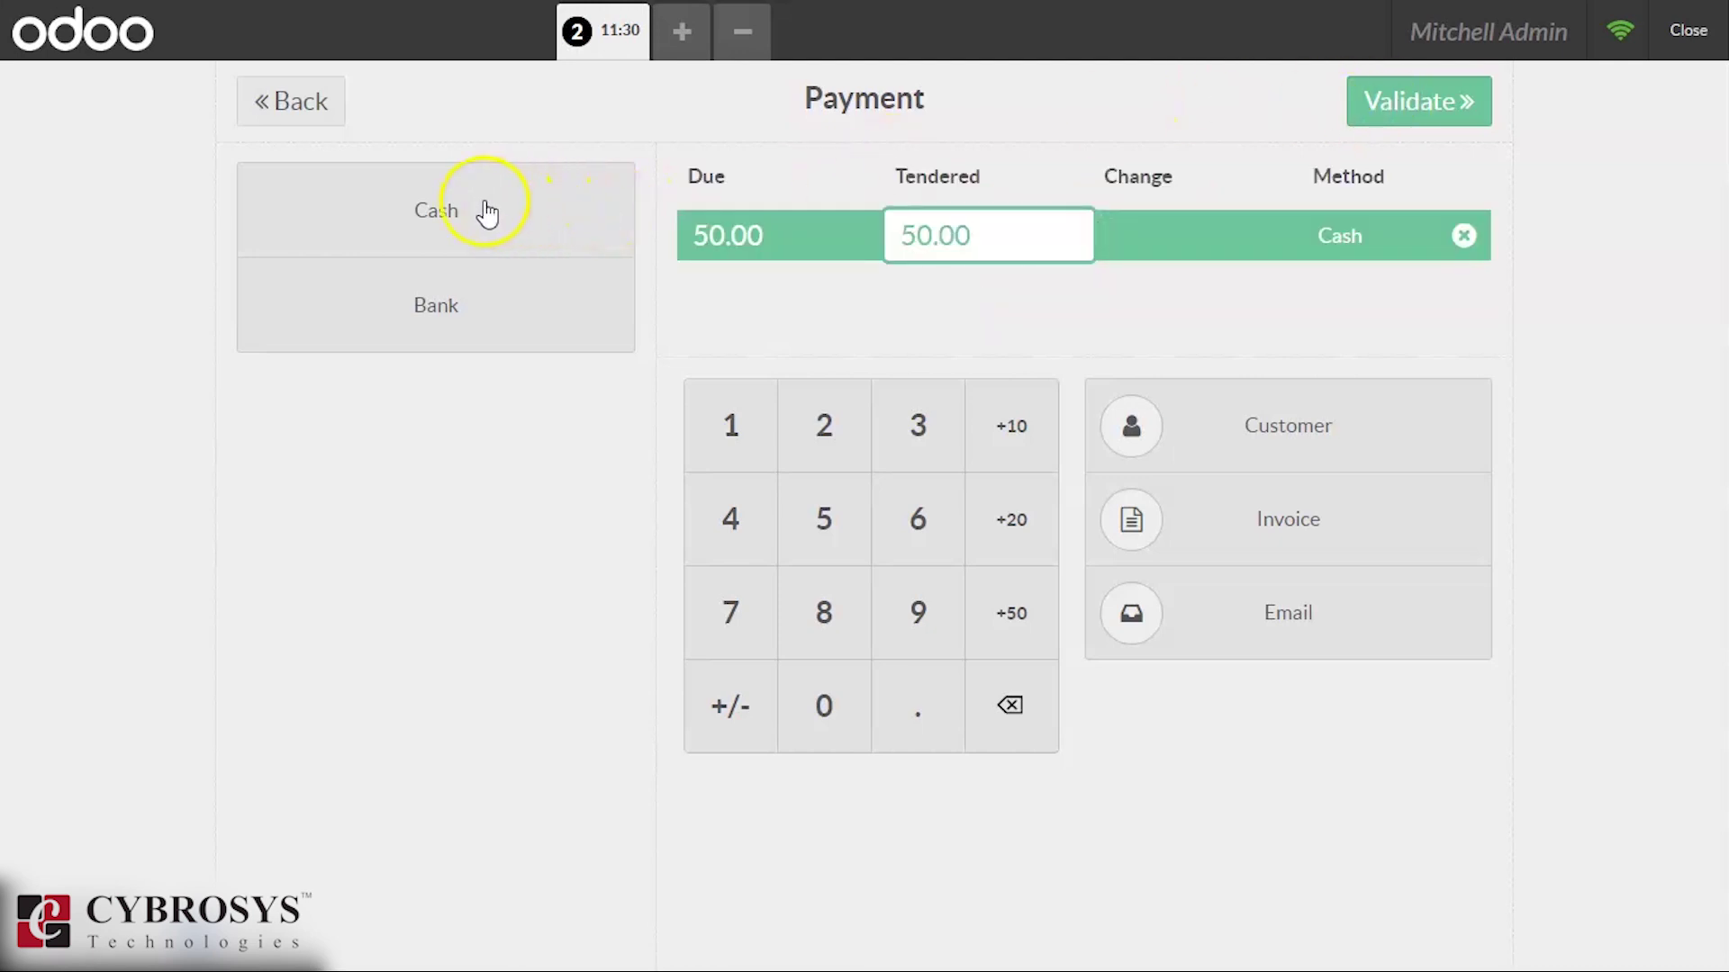
pyautogui.click(1401, 96)
pyautogui.click(1710, 18)
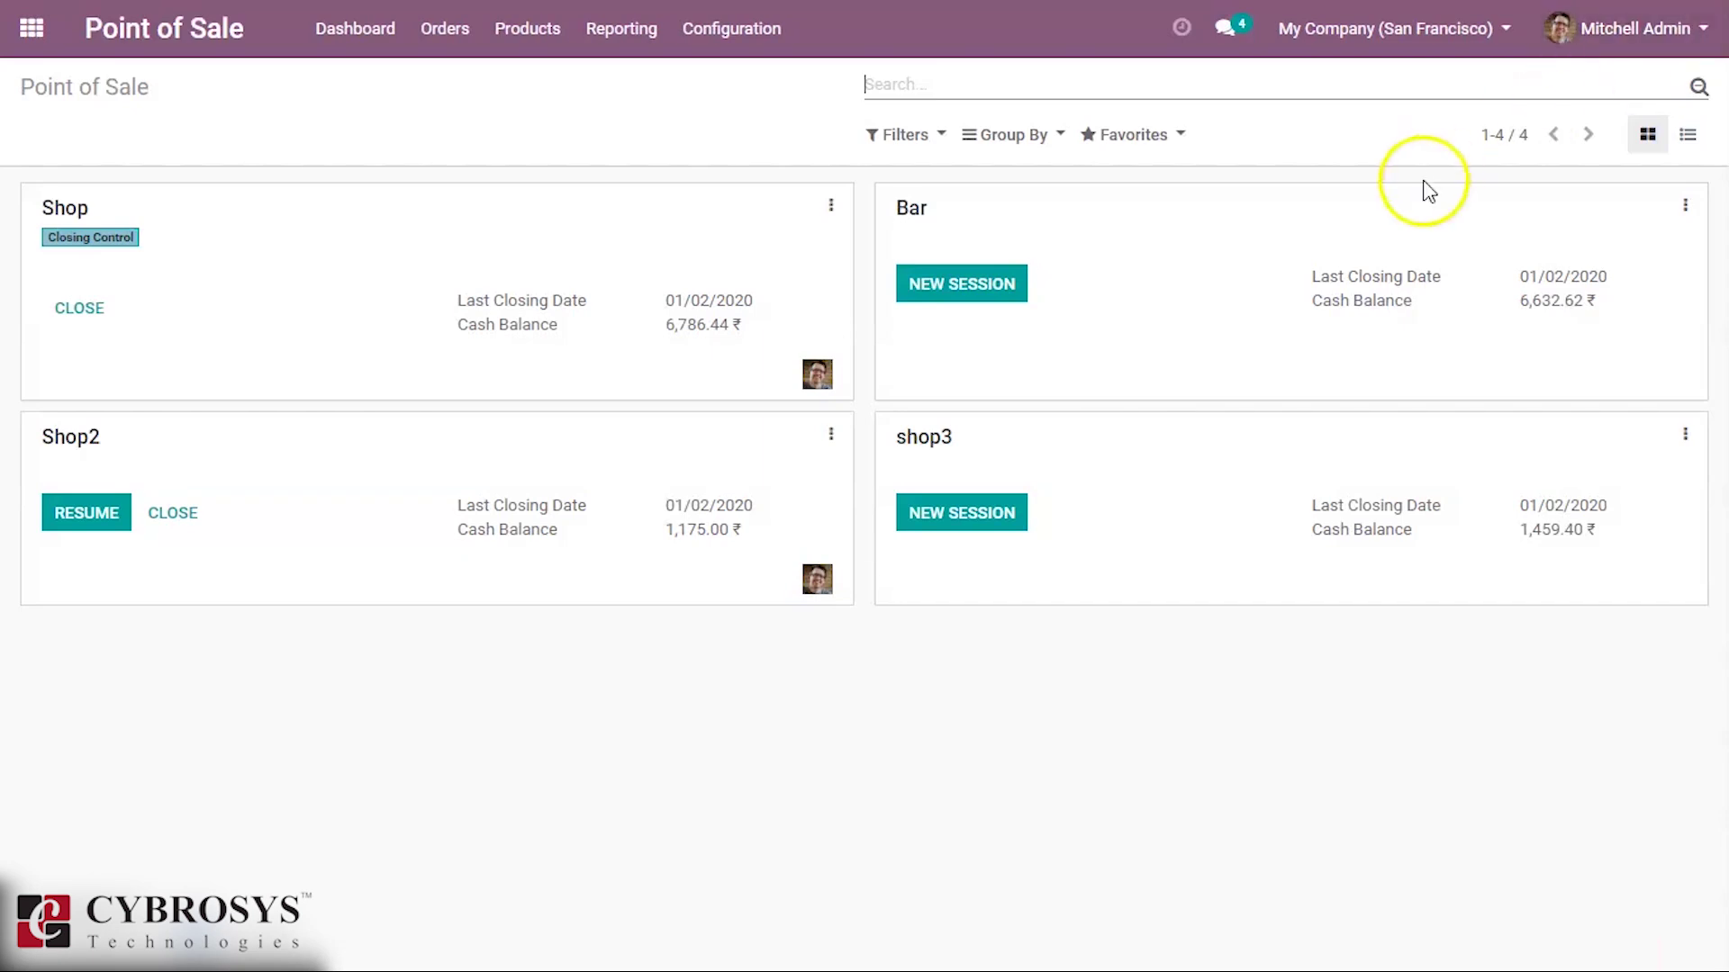
# End Shop2's POS/00021 session and try to validate its closing and post entries without setting closing cash
pyautogui.click(171, 513)
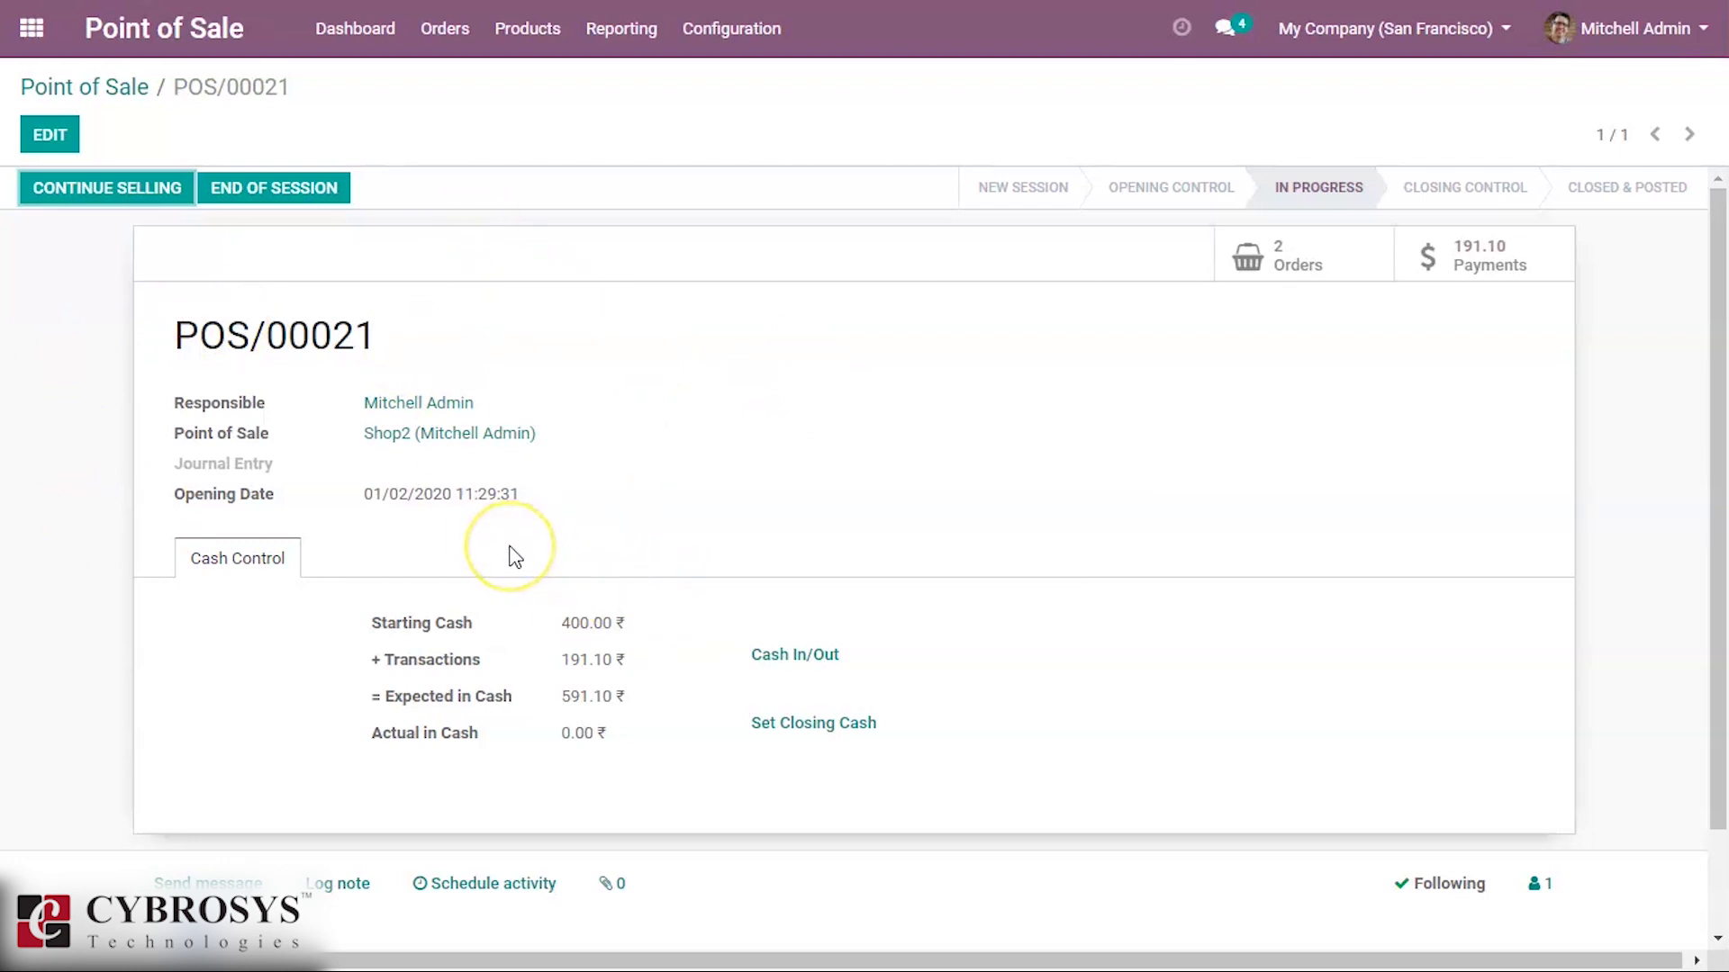
pyautogui.click(300, 194)
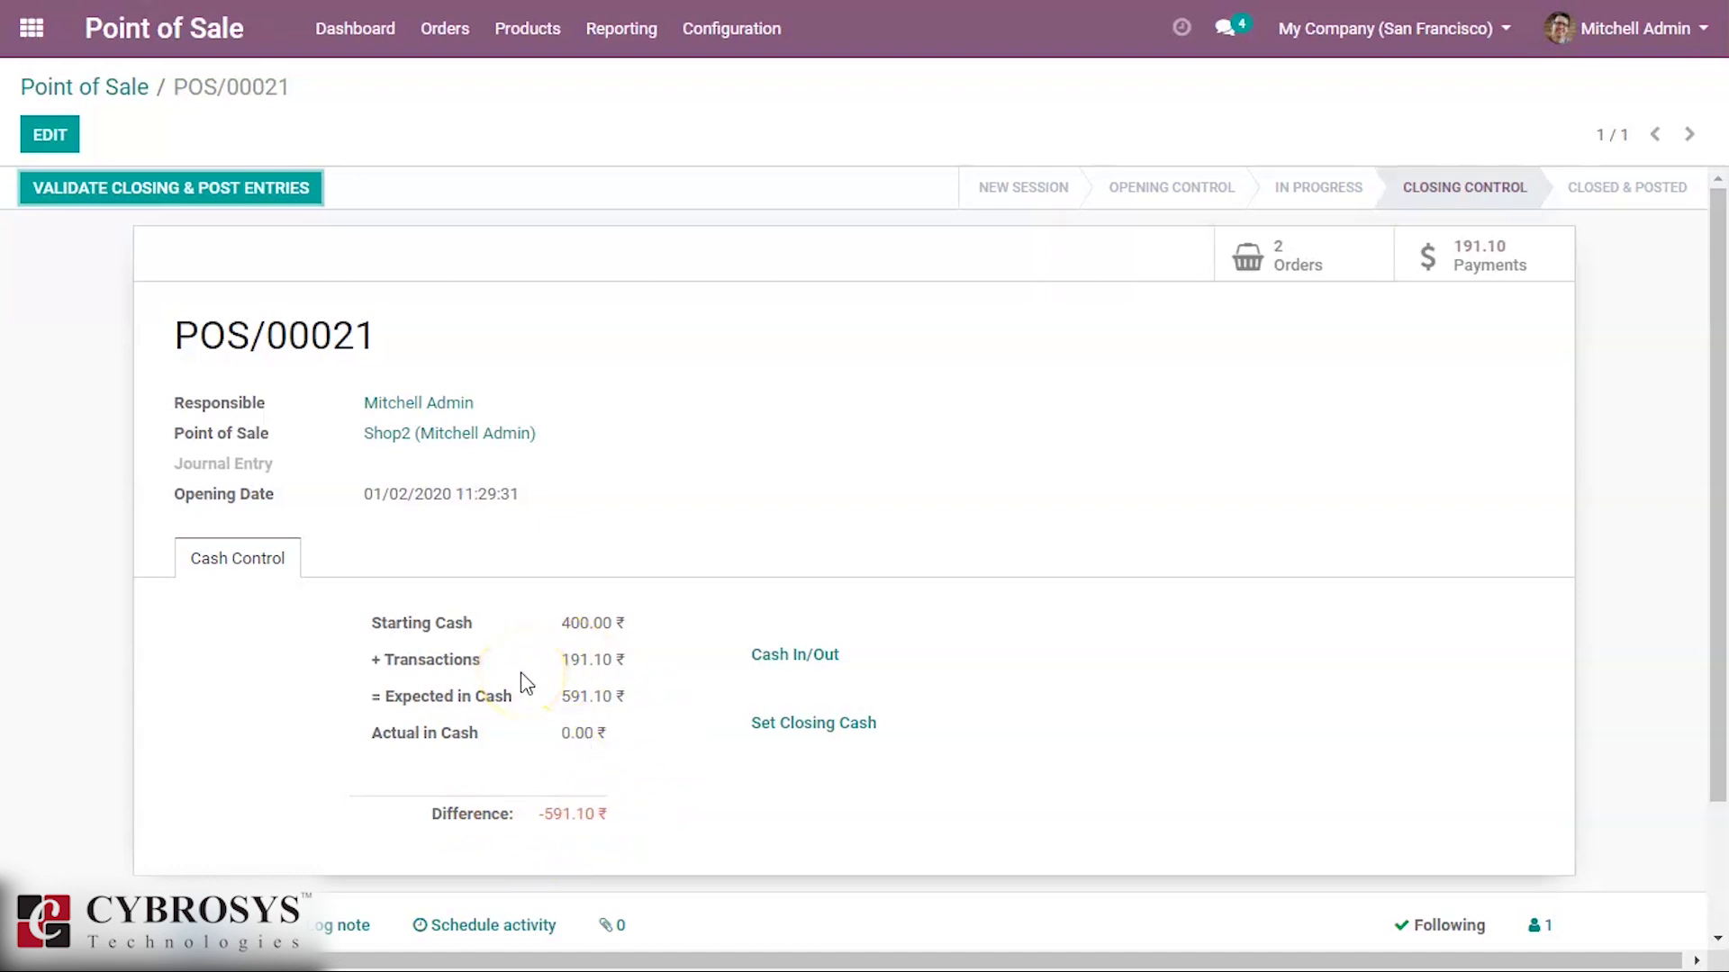
pyautogui.click(257, 190)
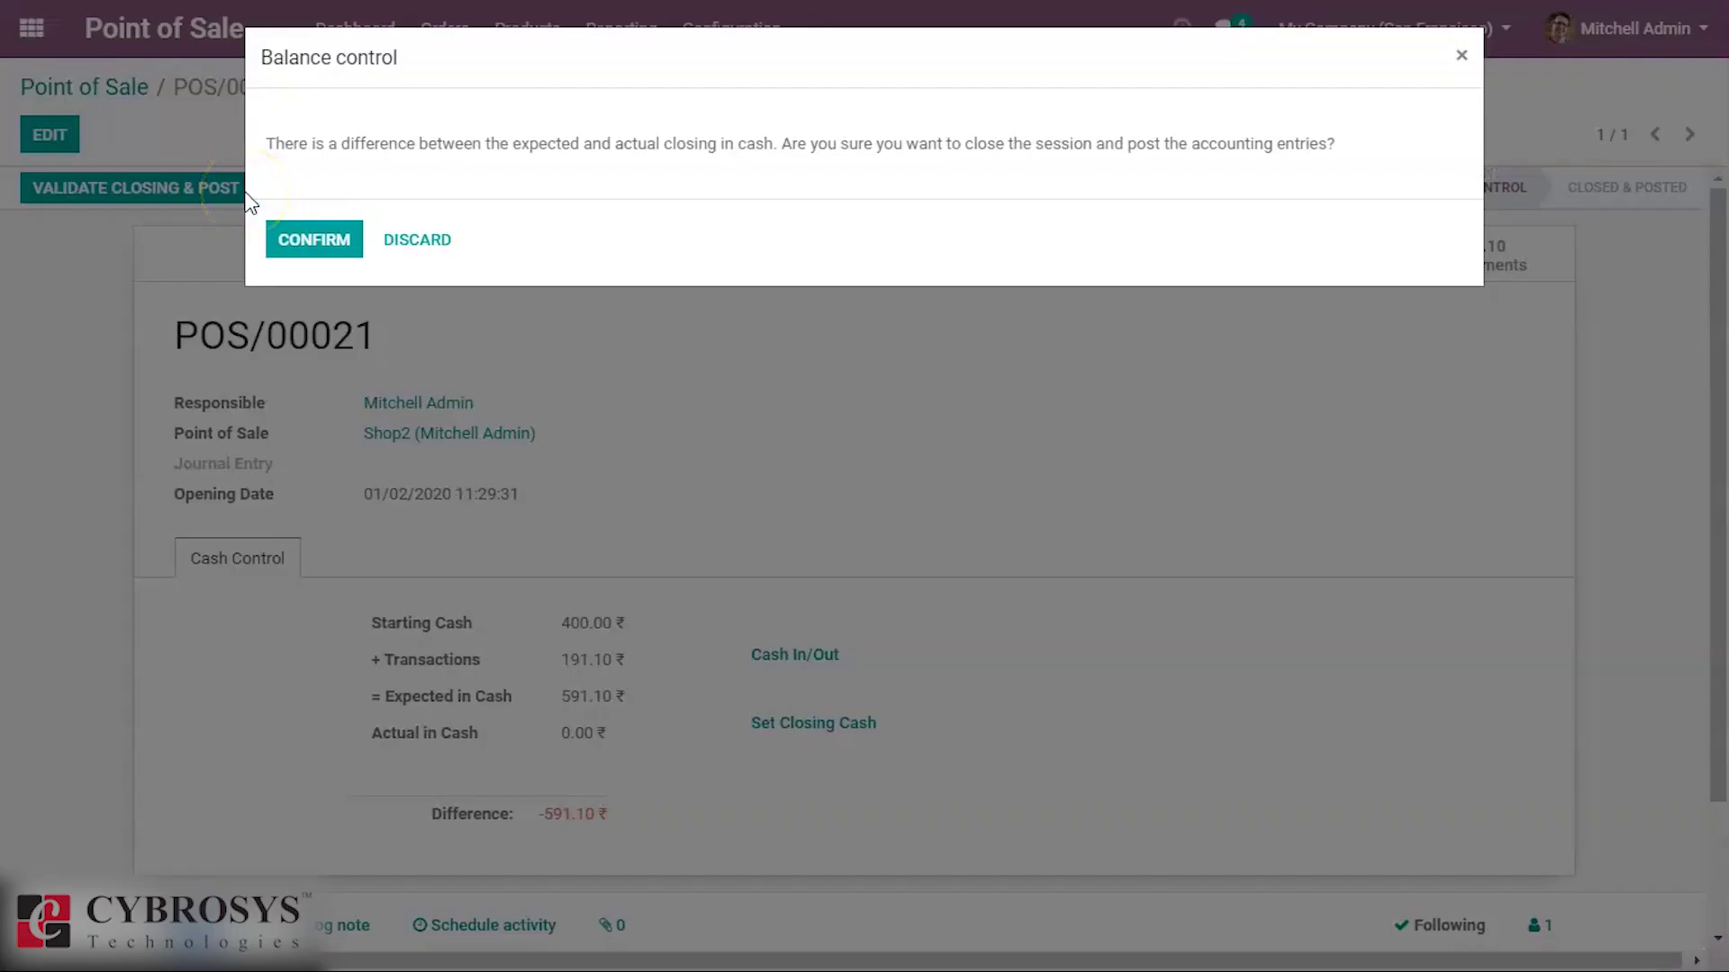
pyautogui.click(317, 253)
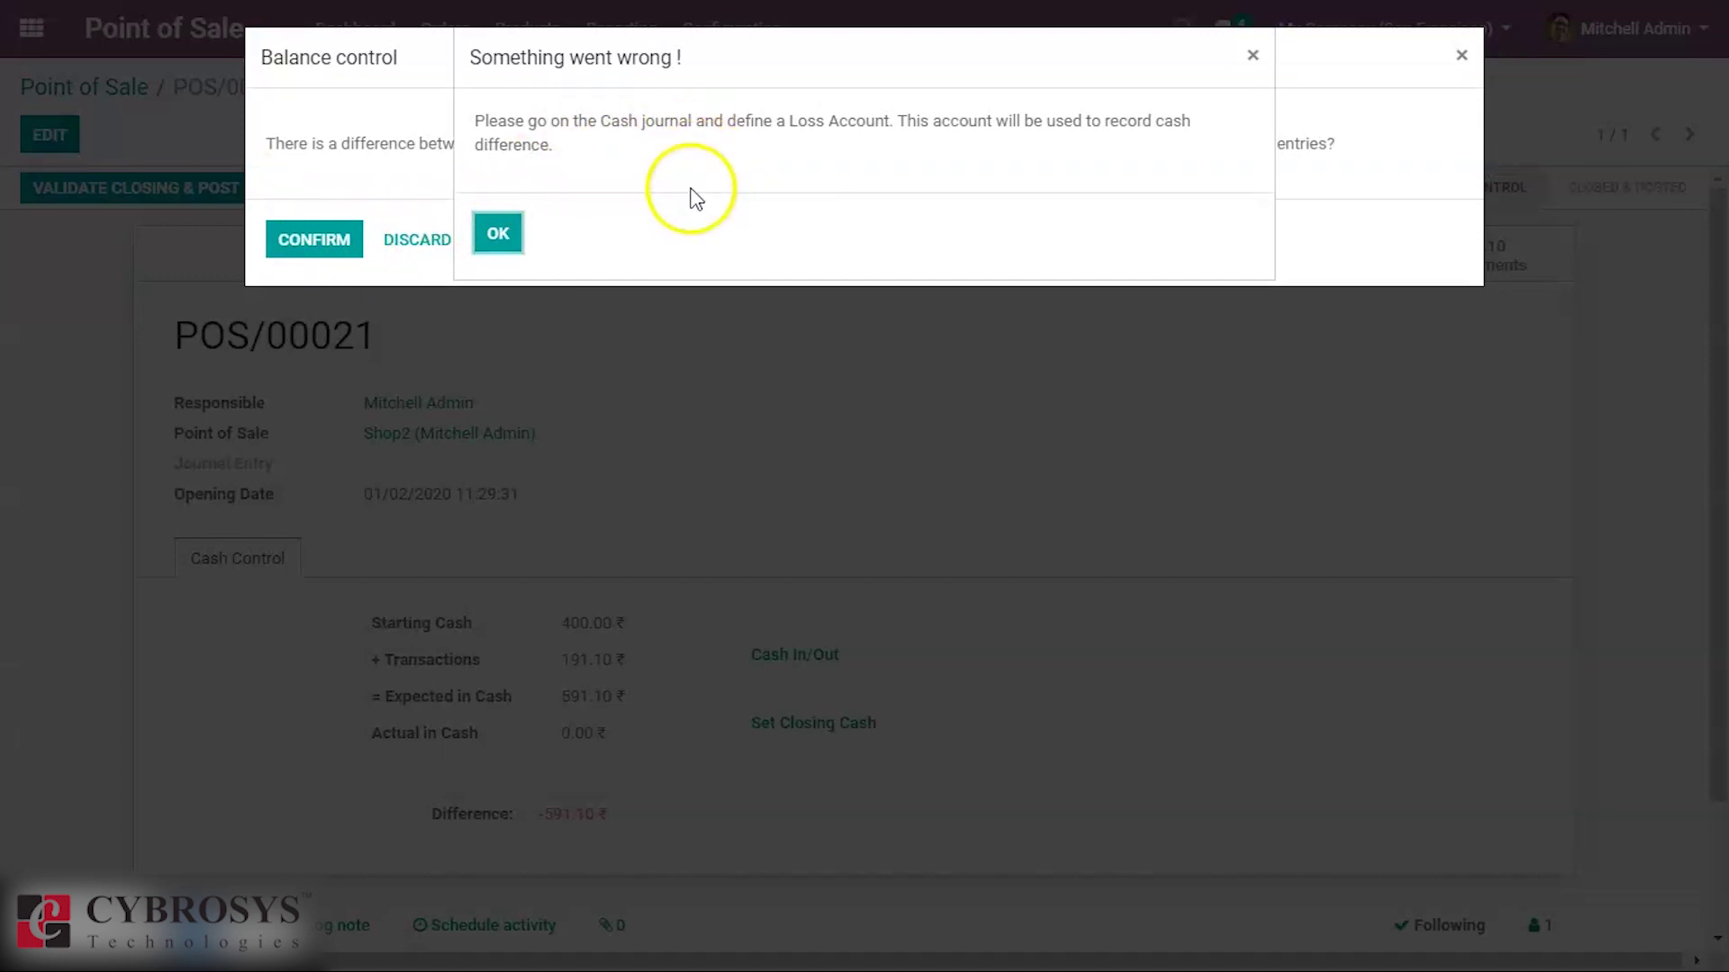
pyautogui.click(497, 236)
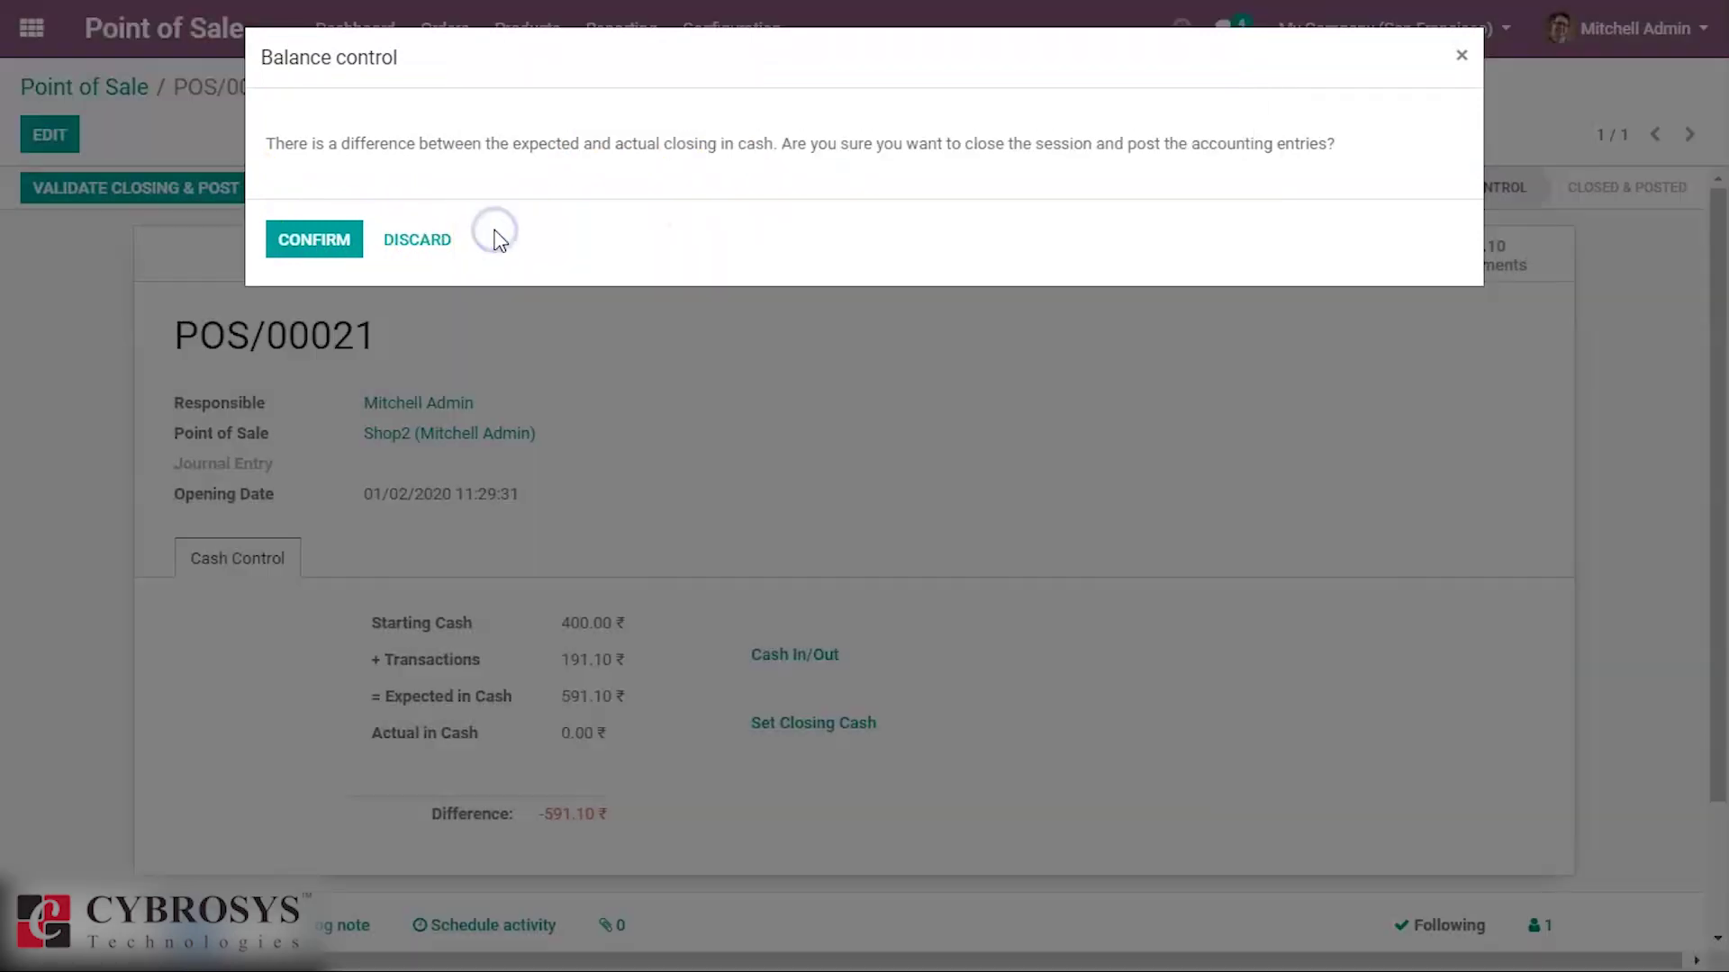
pyautogui.click(417, 241)
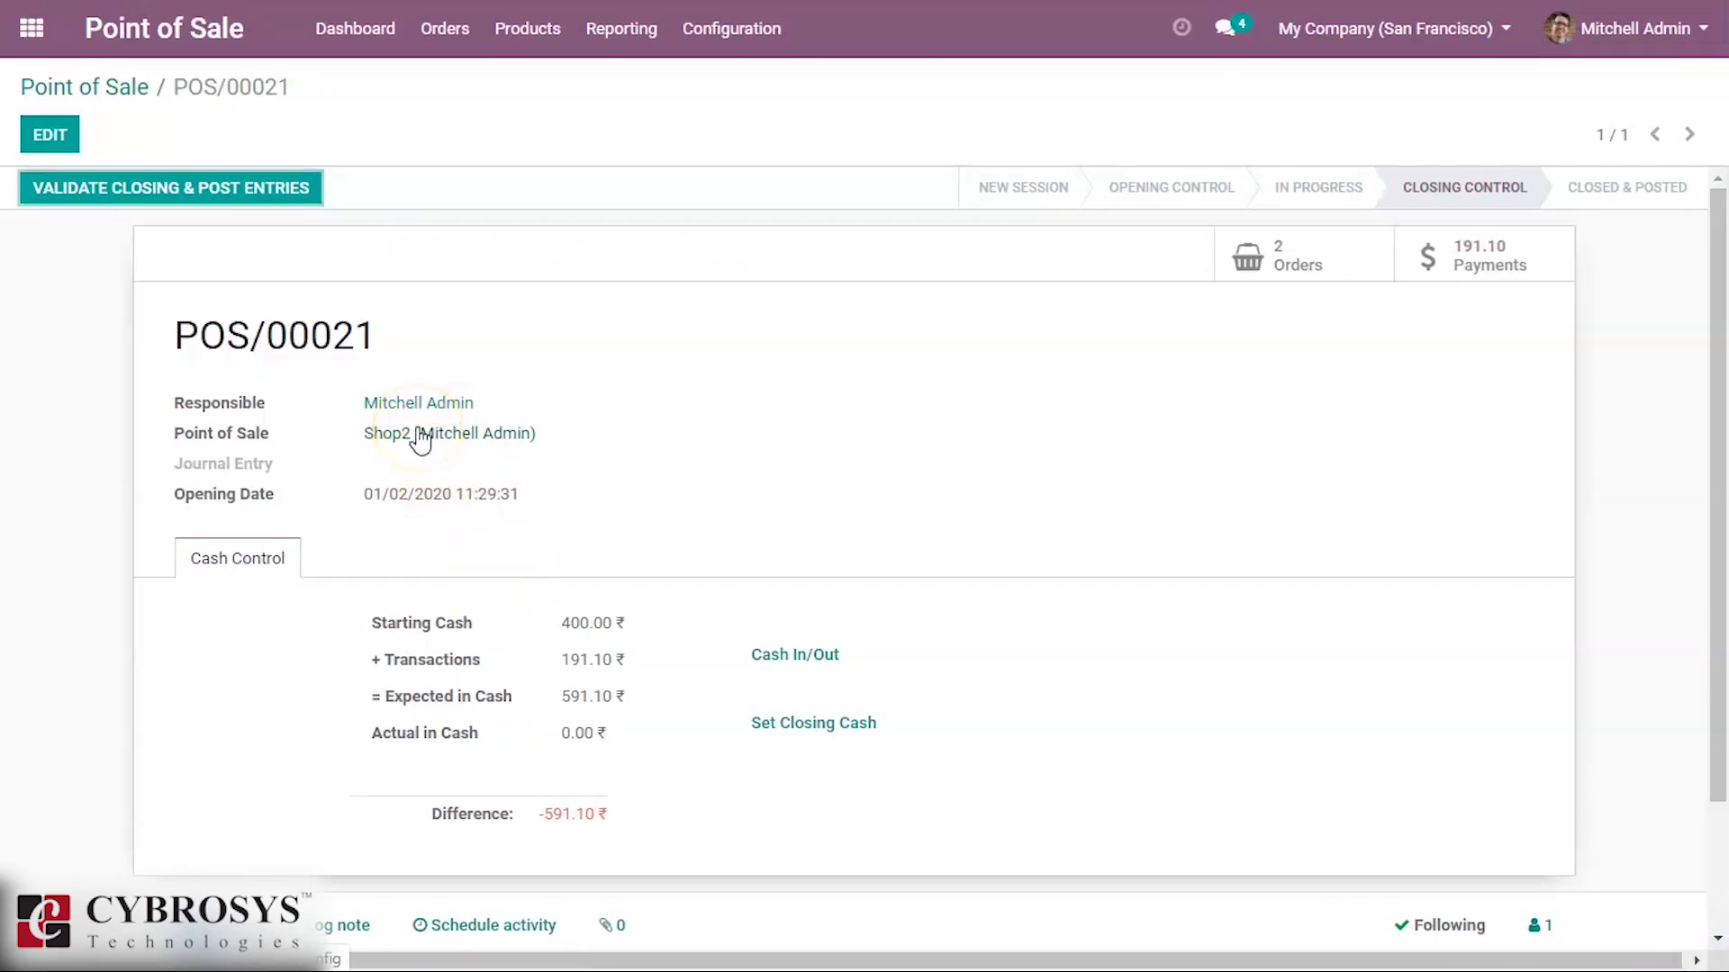
# Edit the Cash payment method and open the advanced settings of its Cash (INR) journal
pyautogui.click(749, 43)
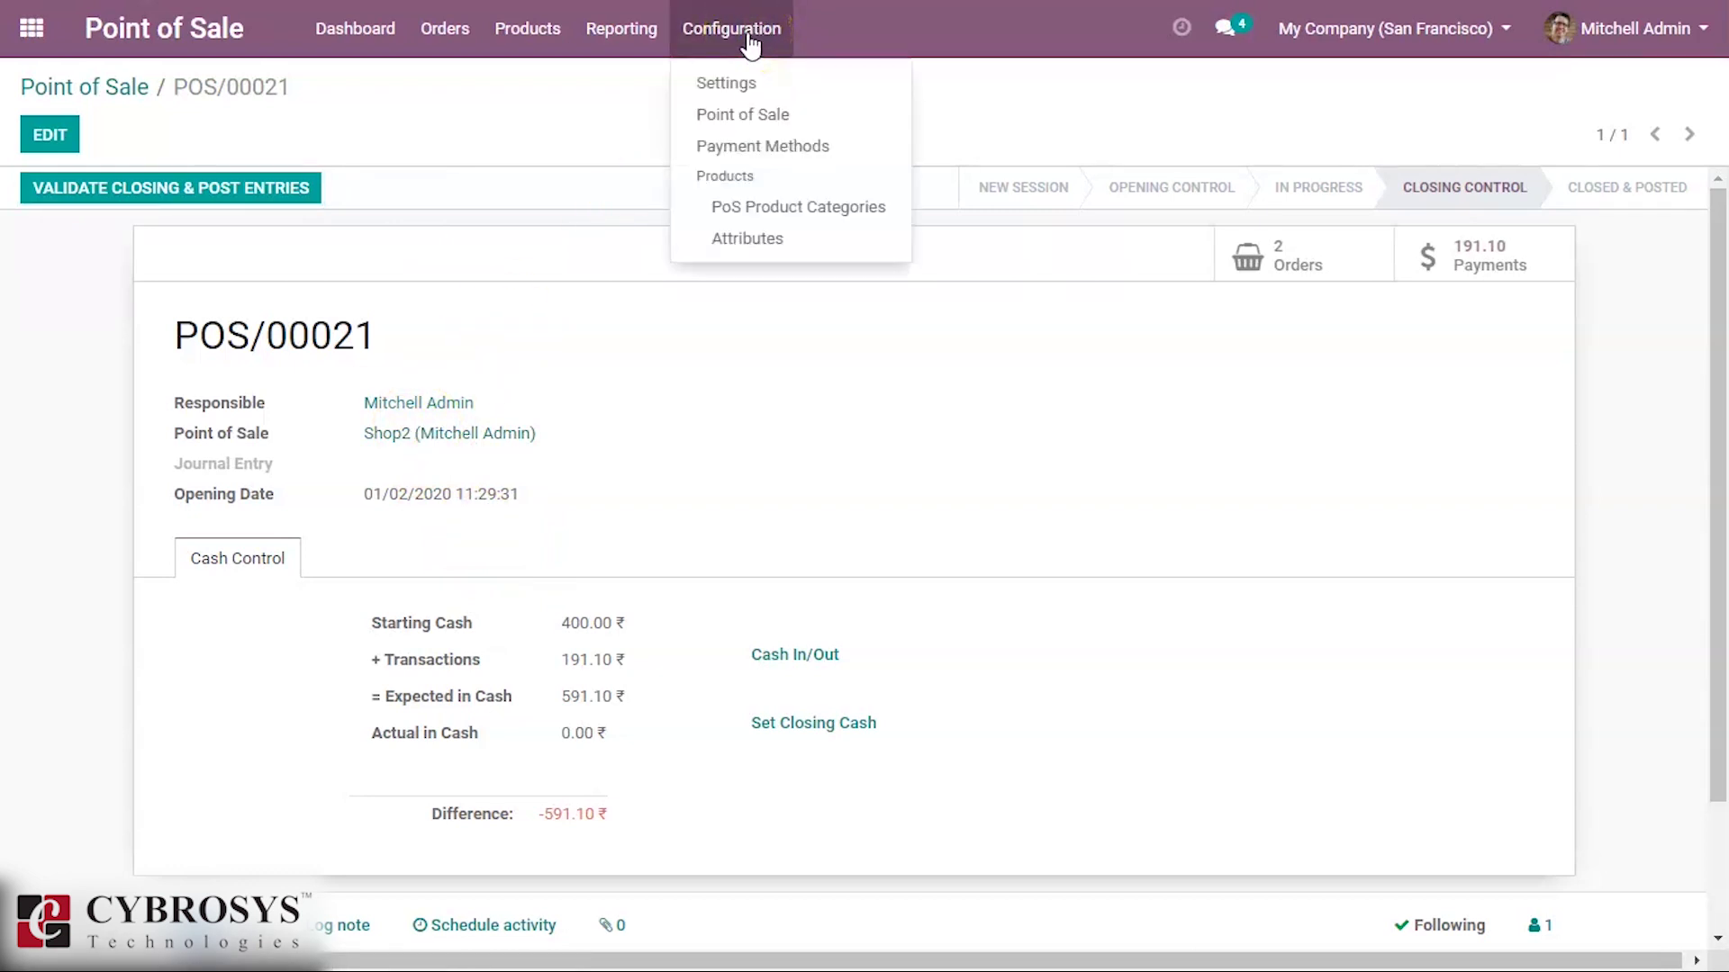
pyautogui.click(740, 143)
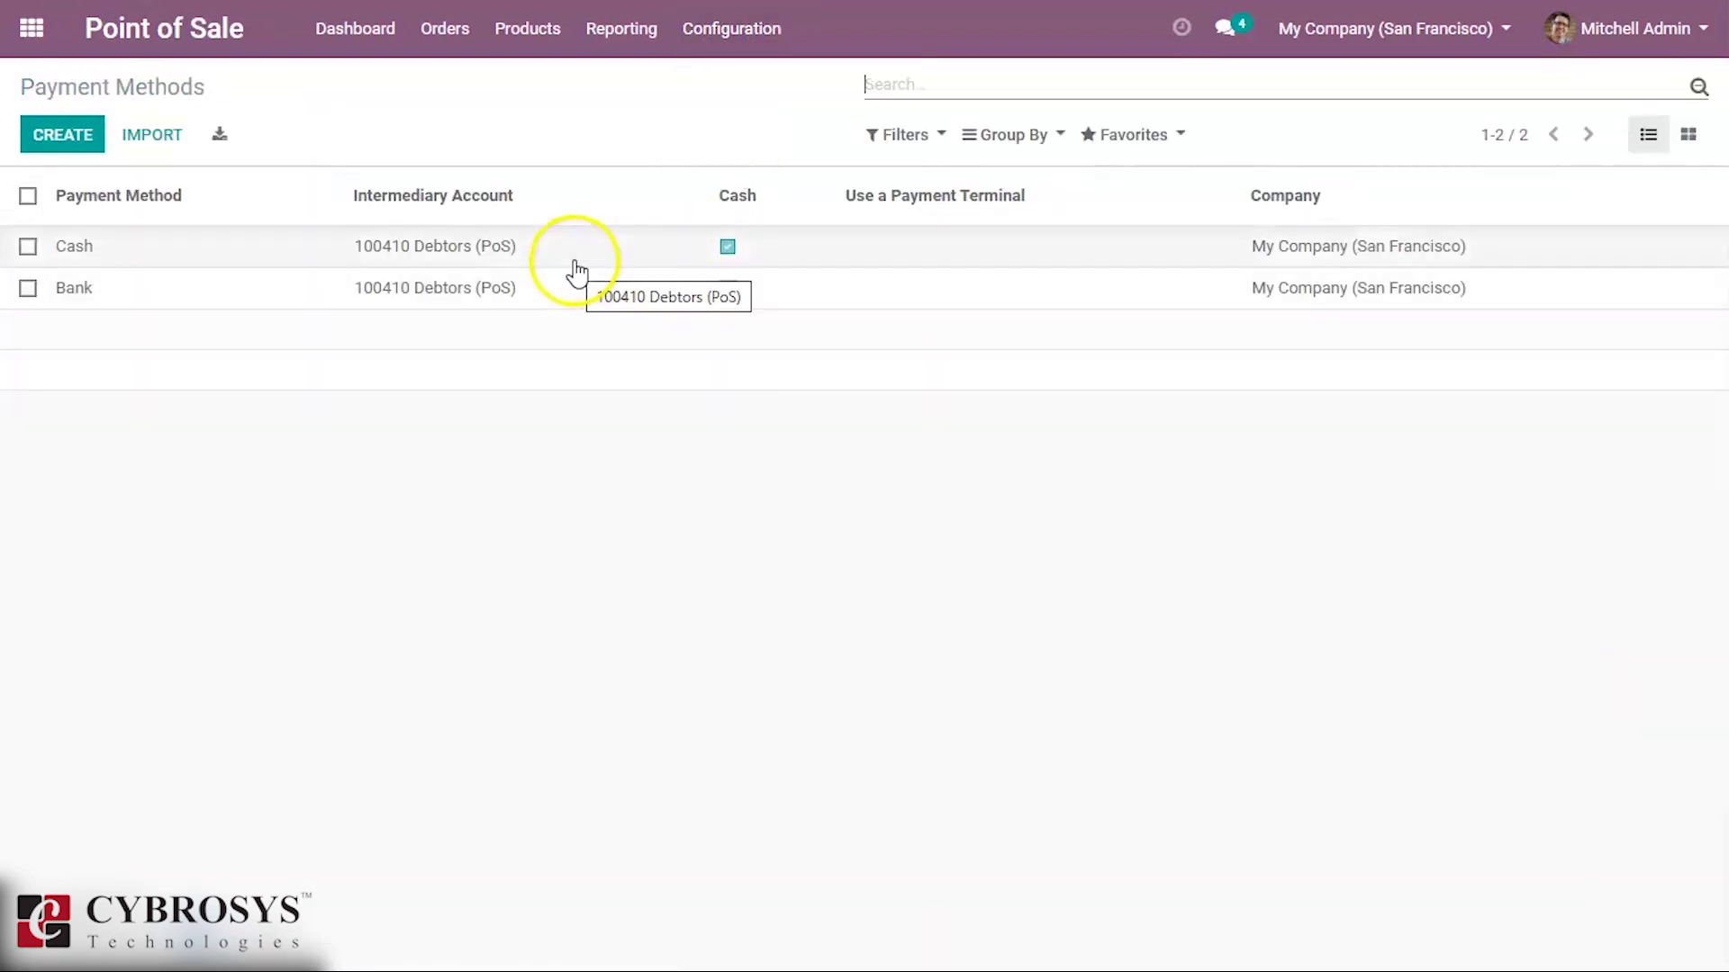
pyautogui.click(579, 261)
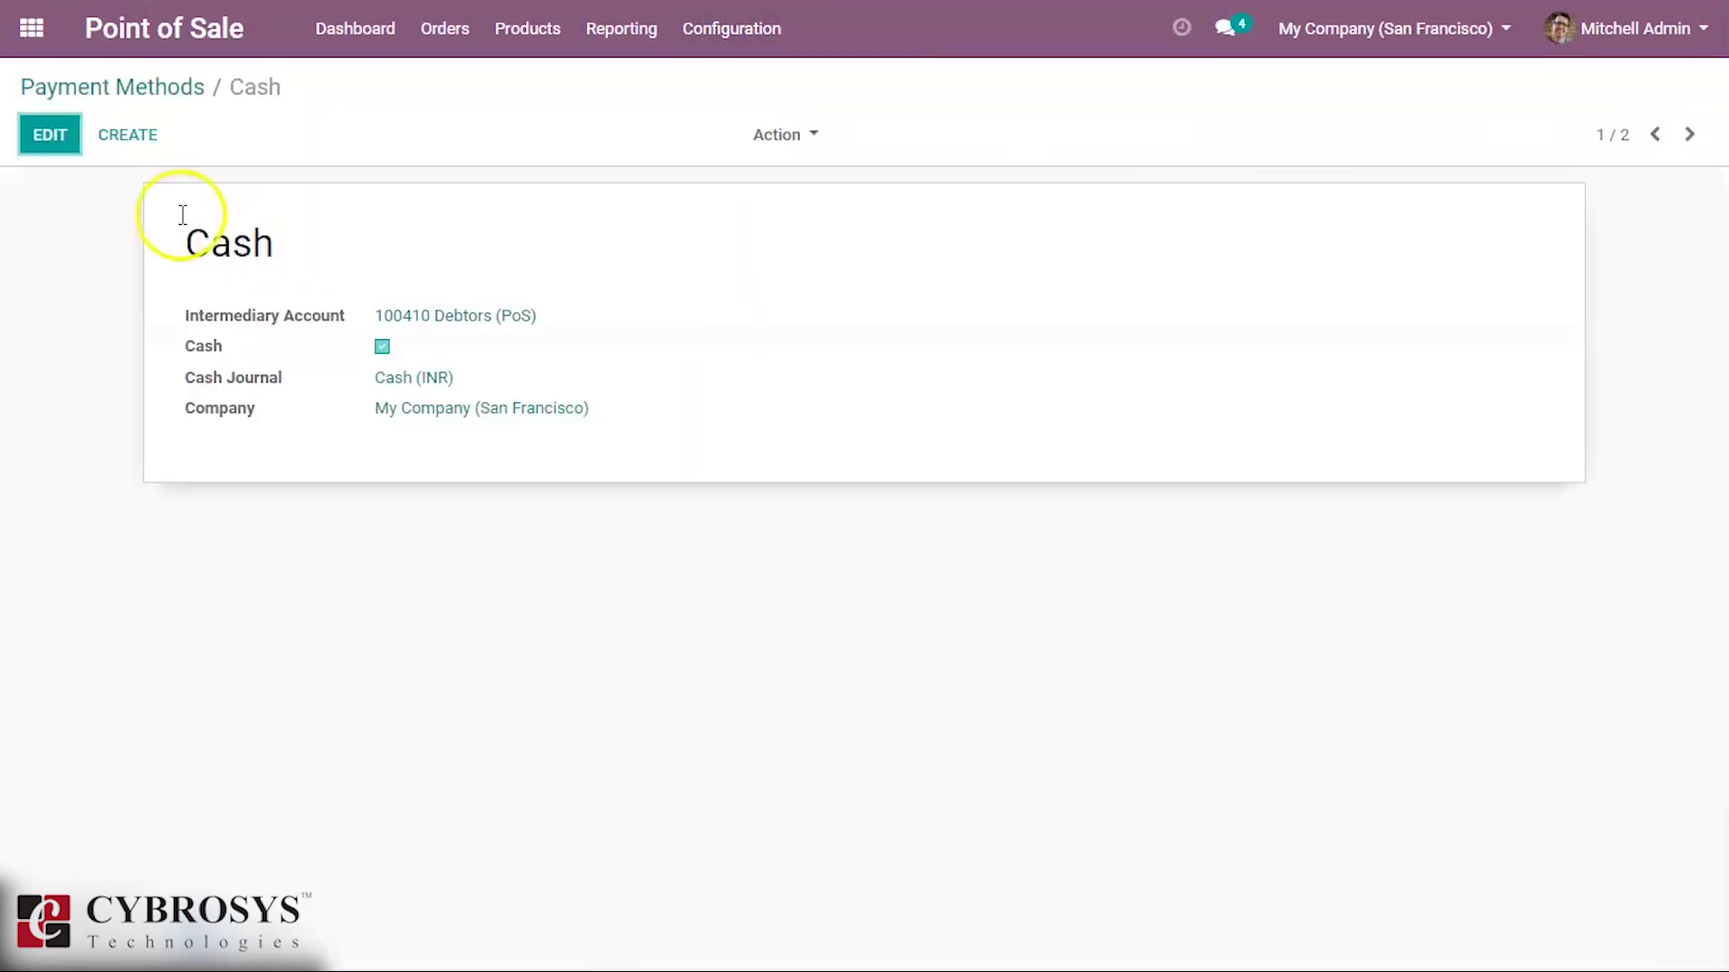
pyautogui.click(51, 135)
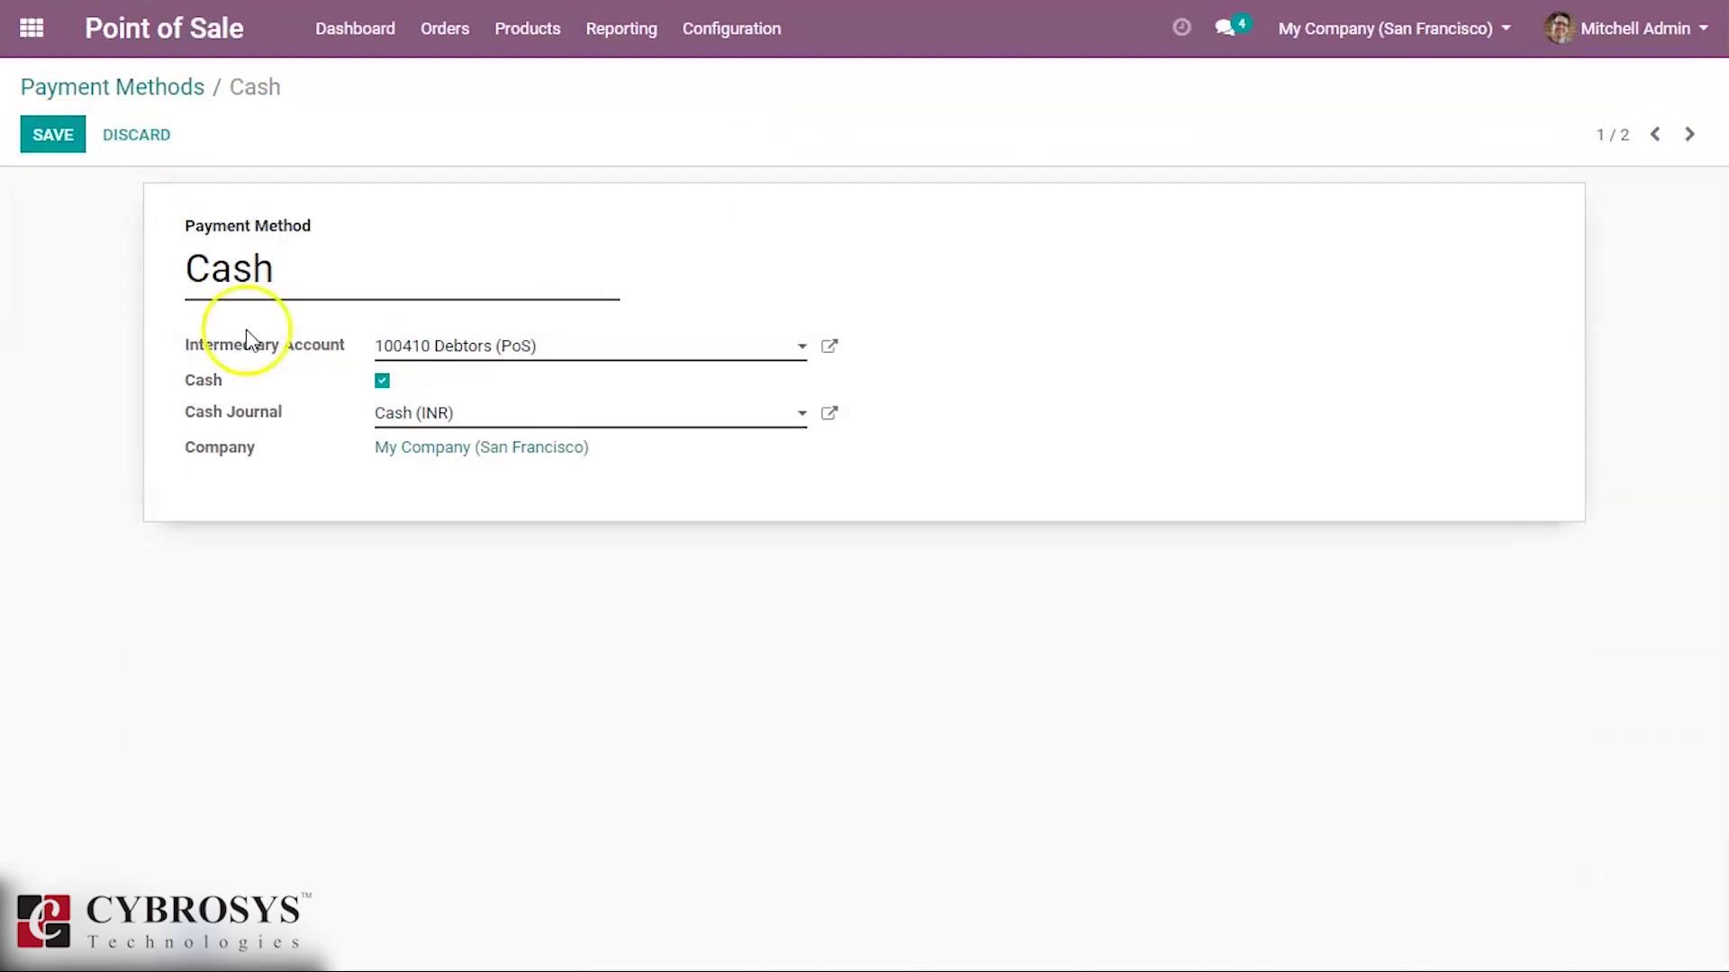
pyautogui.click(822, 423)
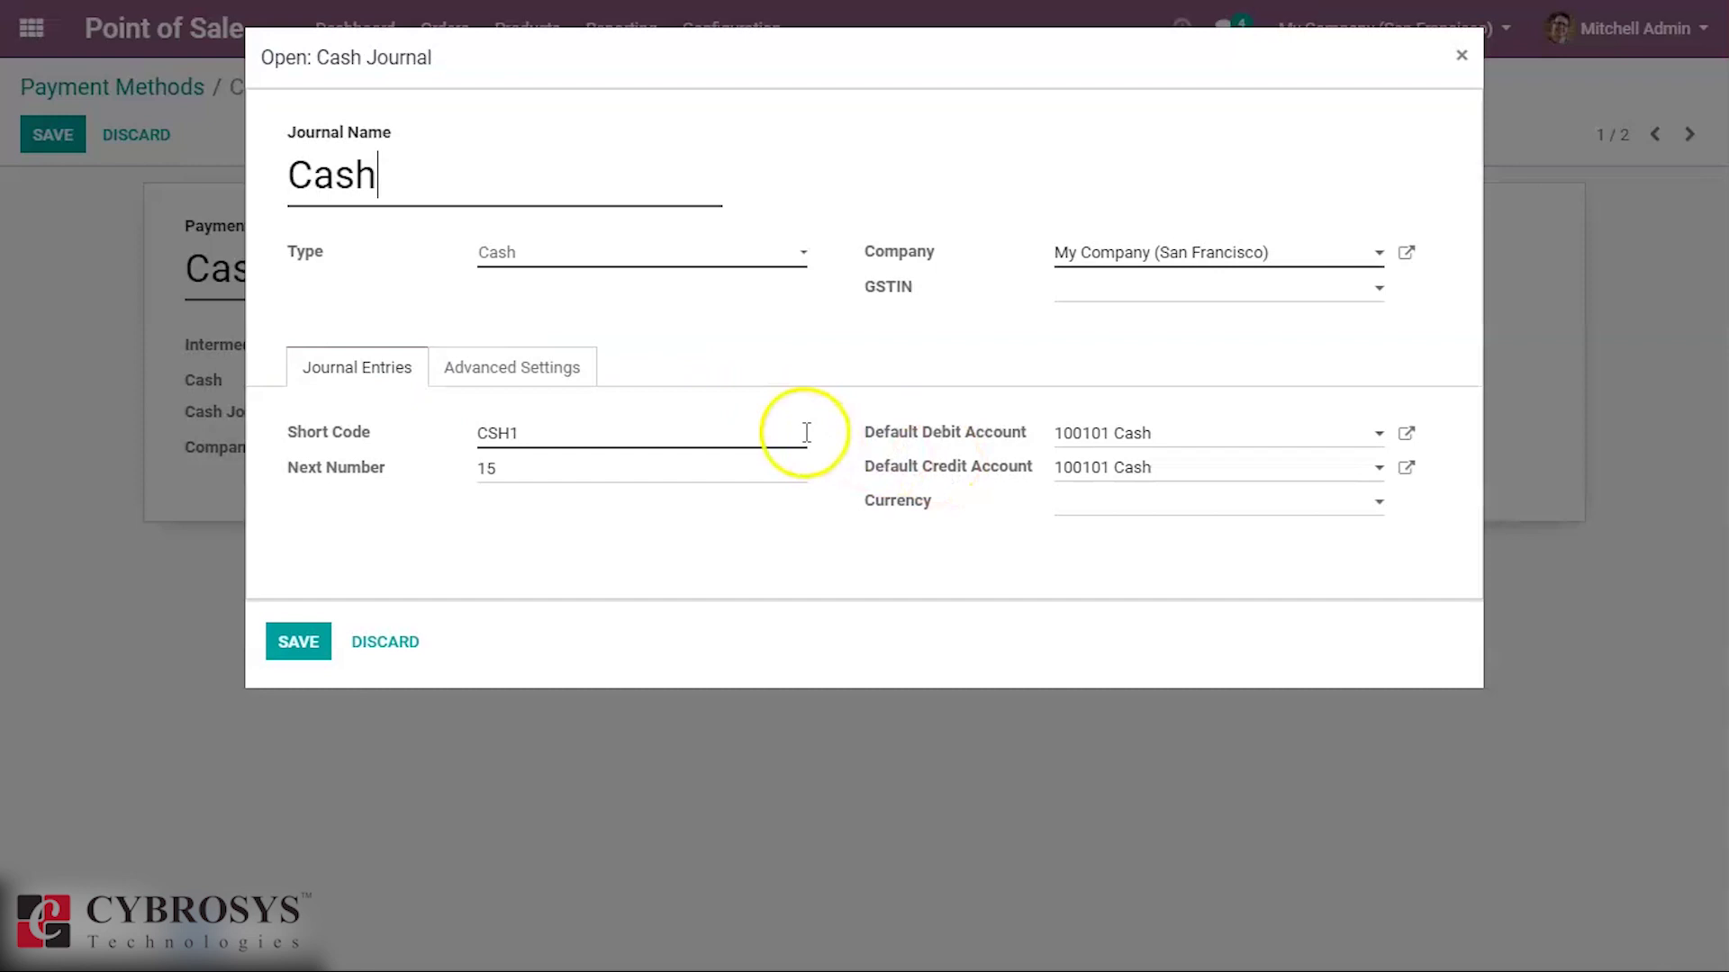
pyautogui.click(511, 369)
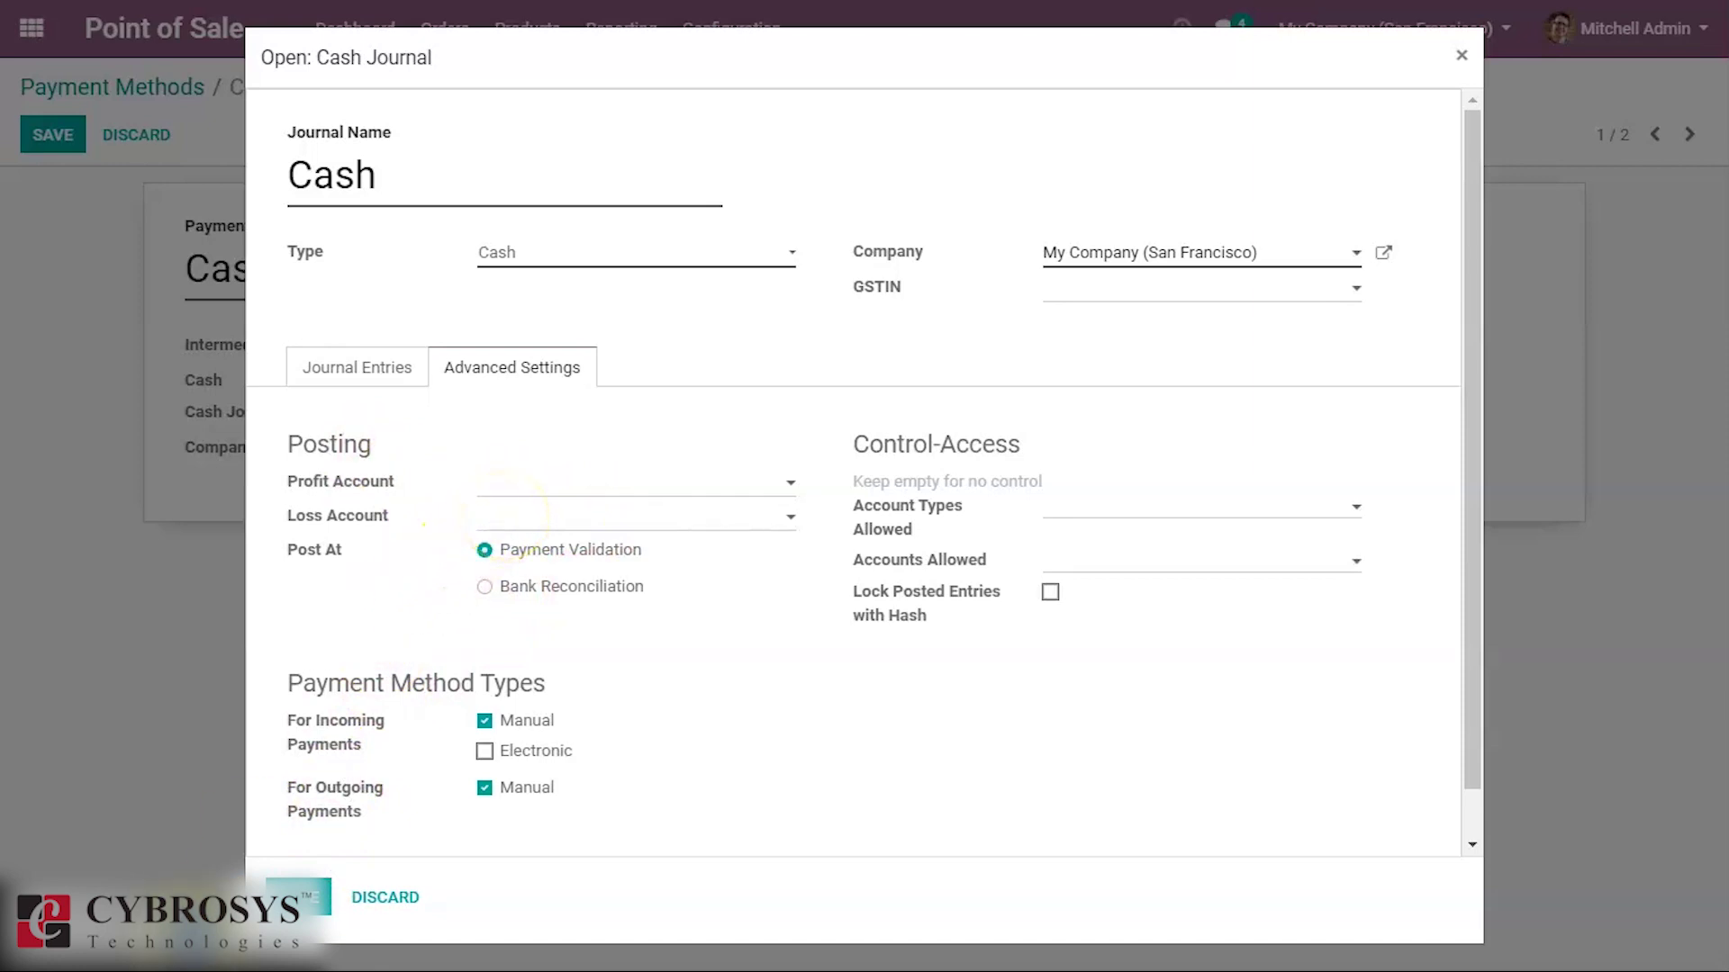
# Set the cash journal's loss account to 100101 Cash and profit account to 100201 Bank, save the journal and return to the payment methods list
pyautogui.click(657, 529)
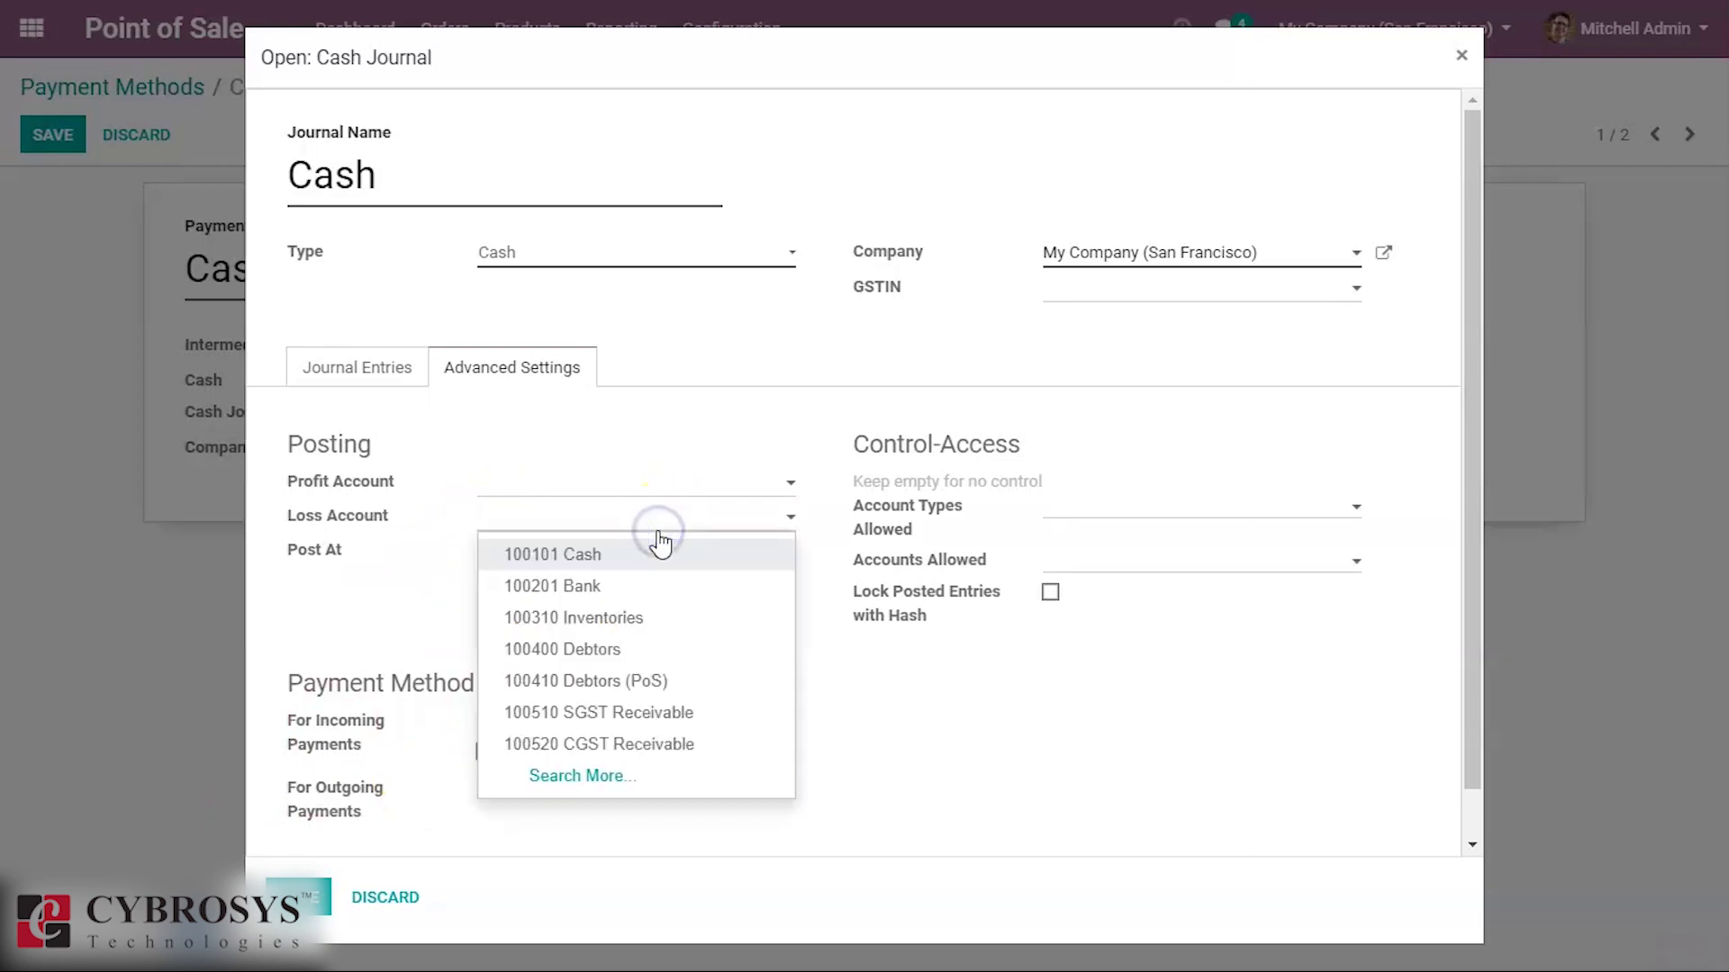
pyautogui.click(638, 560)
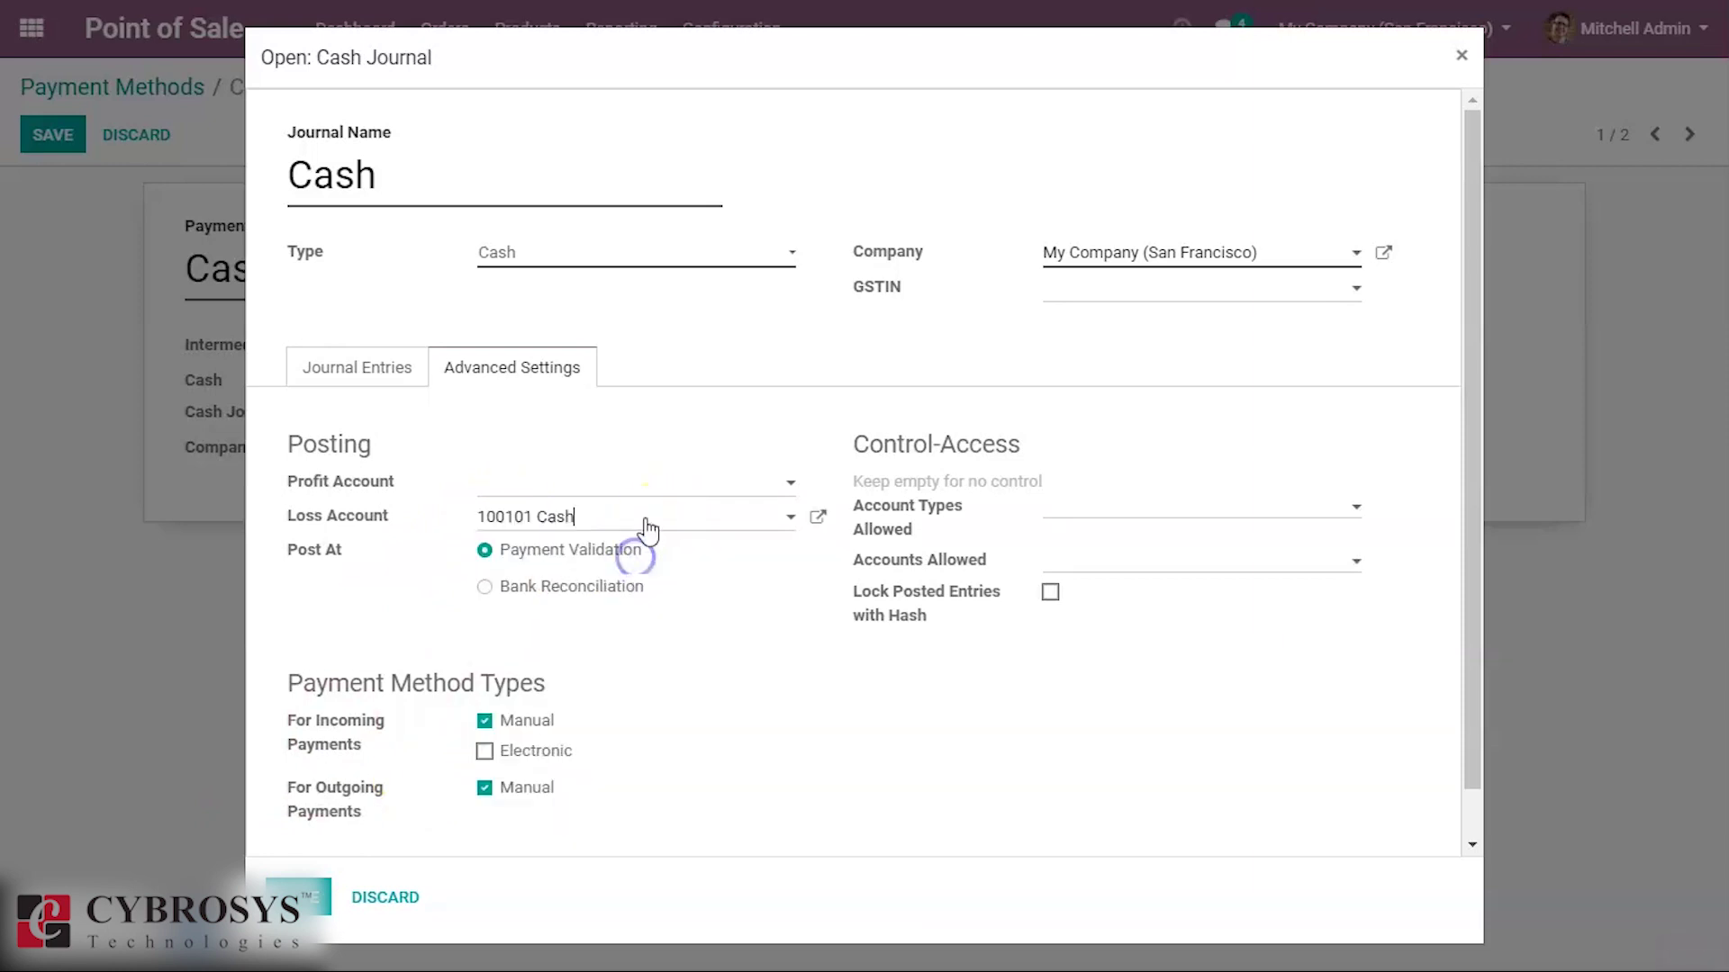
pyautogui.click(655, 484)
pyautogui.click(645, 551)
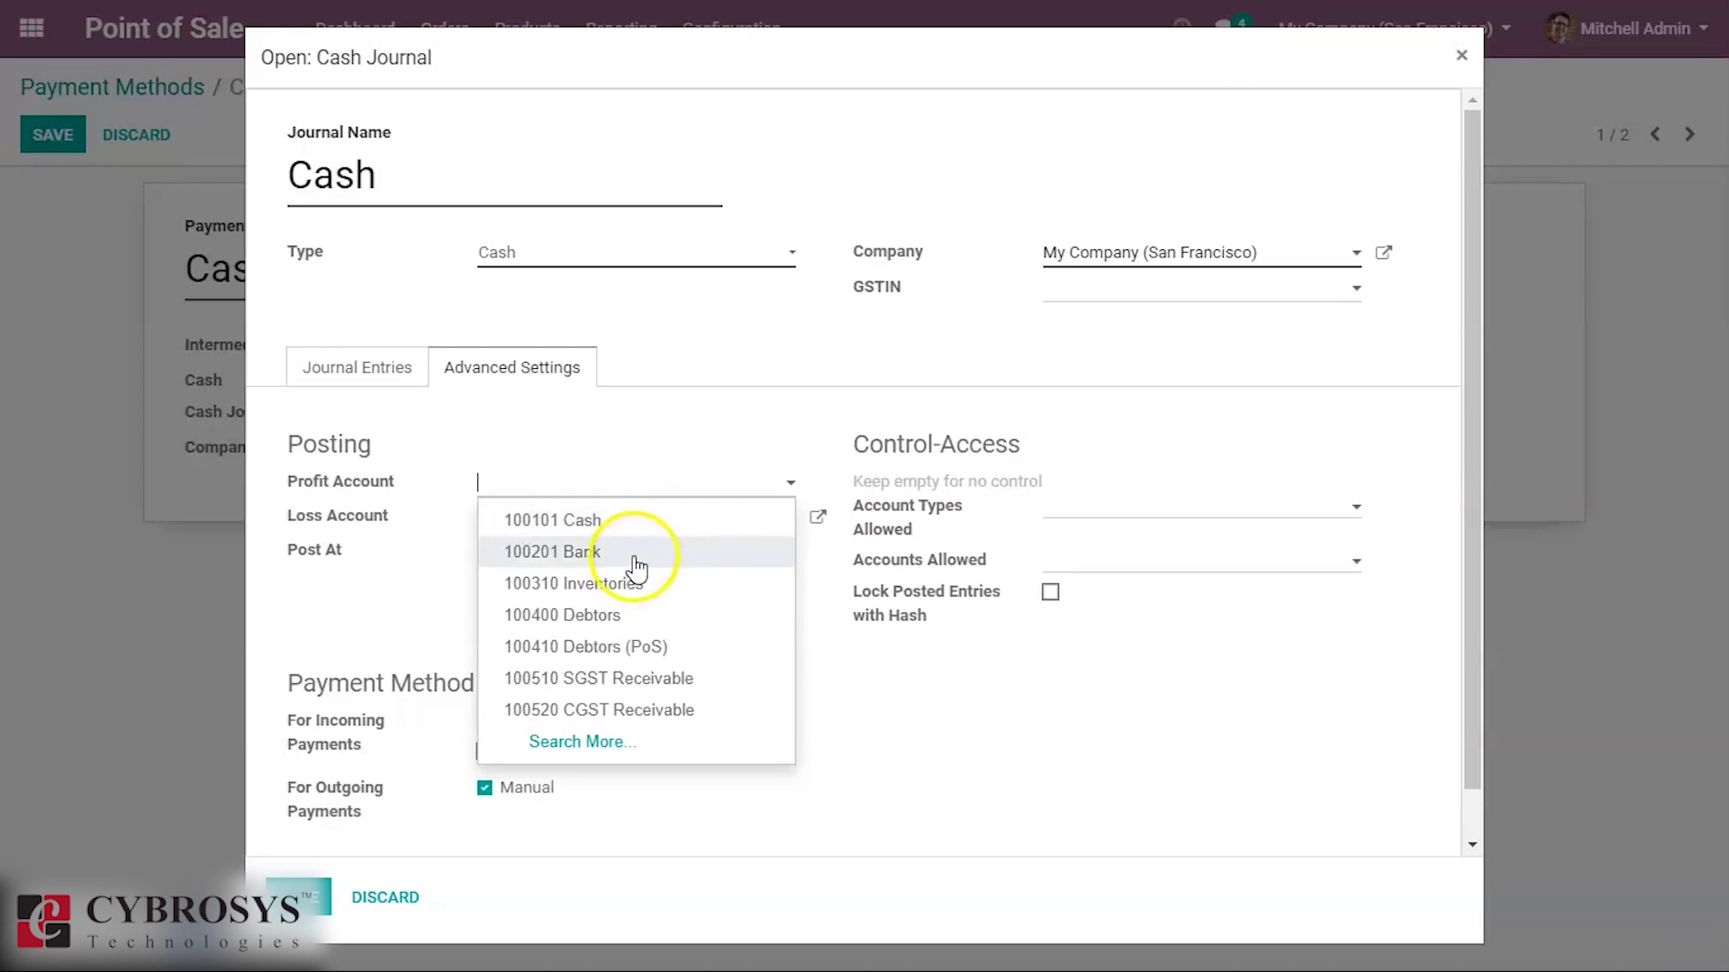
pyautogui.click(311, 900)
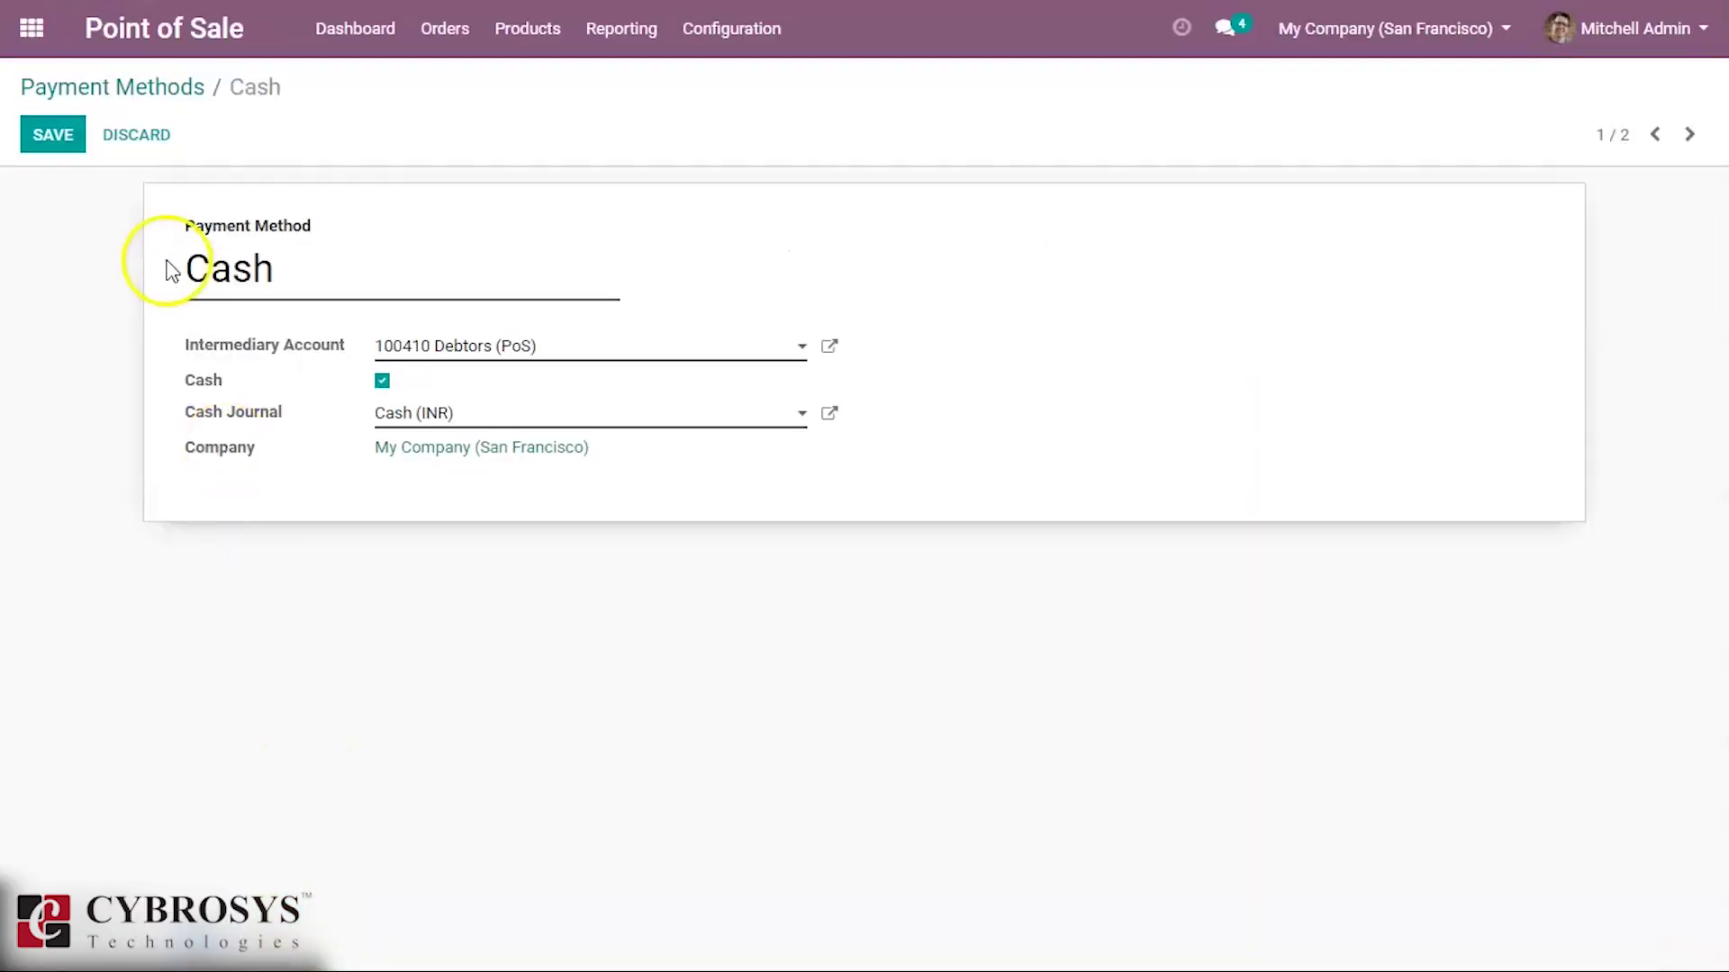
pyautogui.click(92, 96)
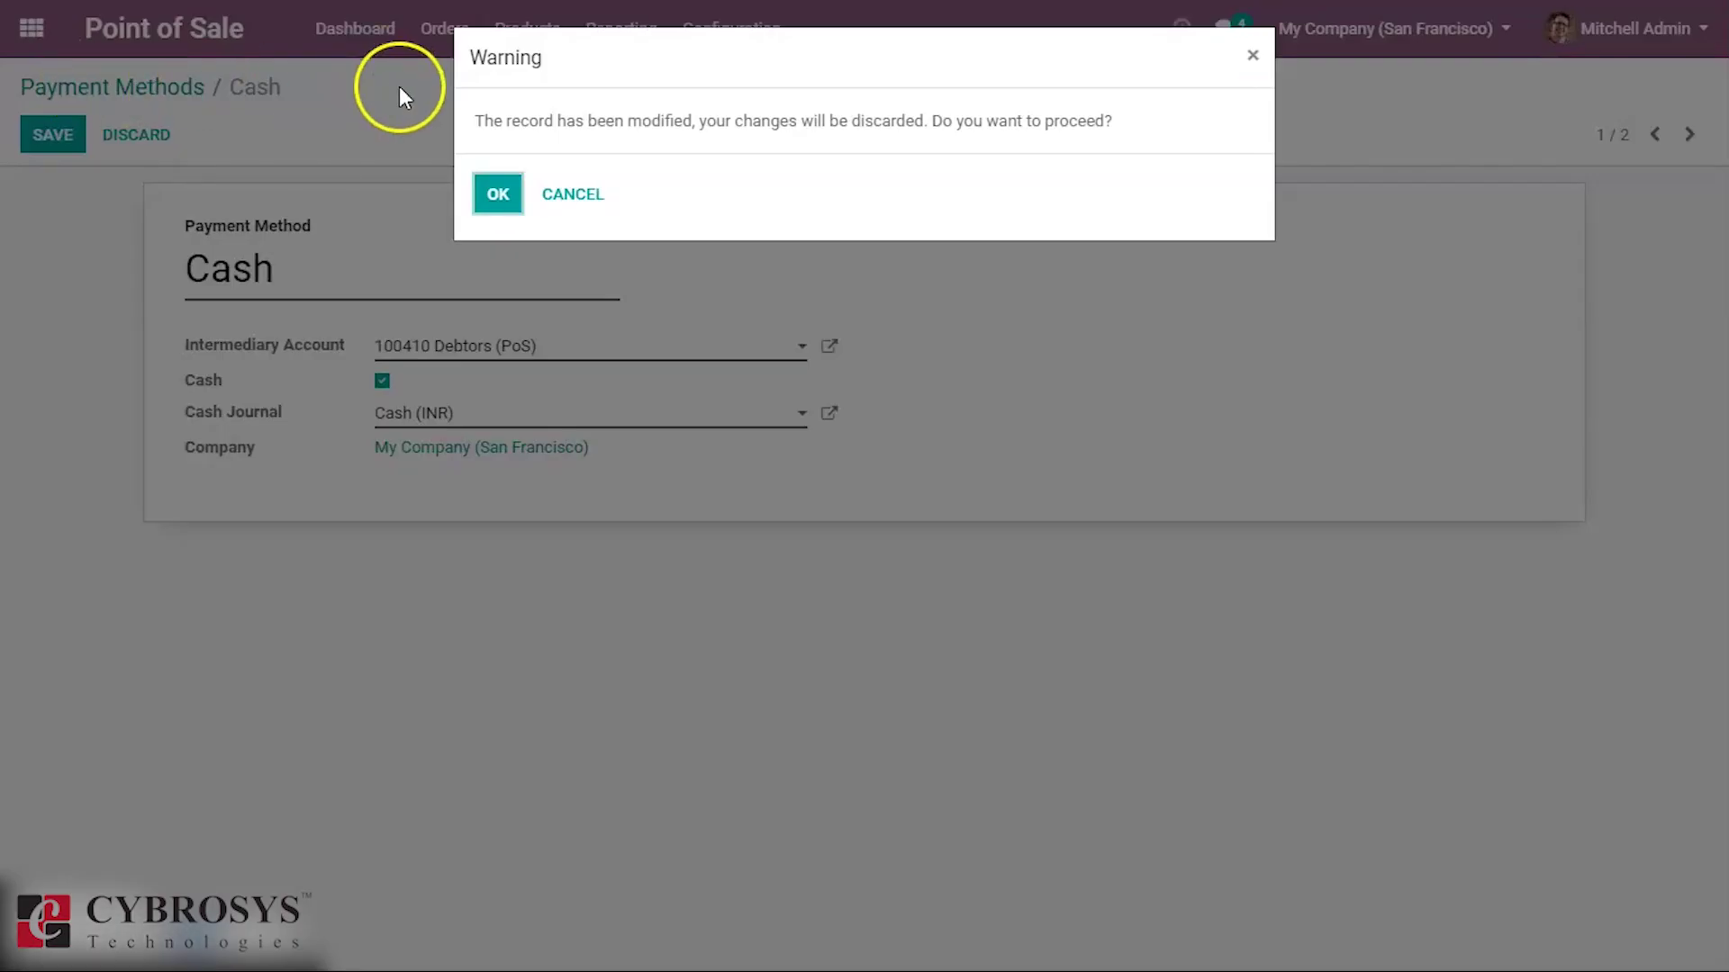
pyautogui.click(496, 199)
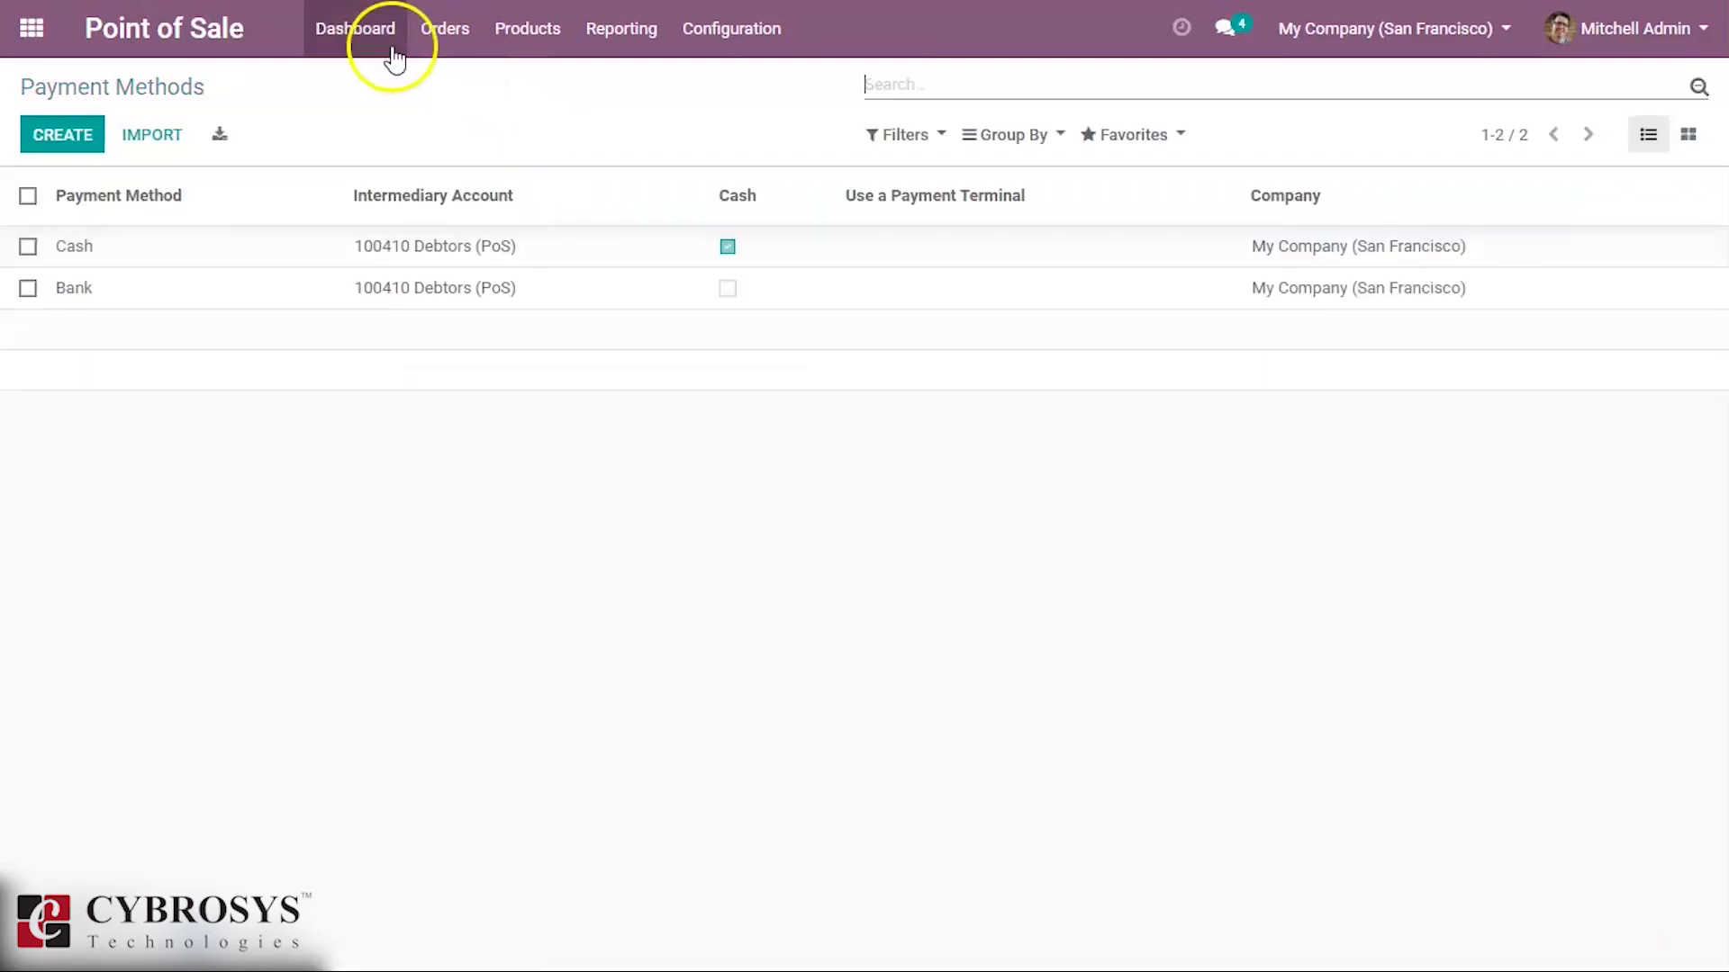
# Return to Shop2's POS/00021 session, validate its closing and post entries, accepting the cash difference
pyautogui.click(472, 40)
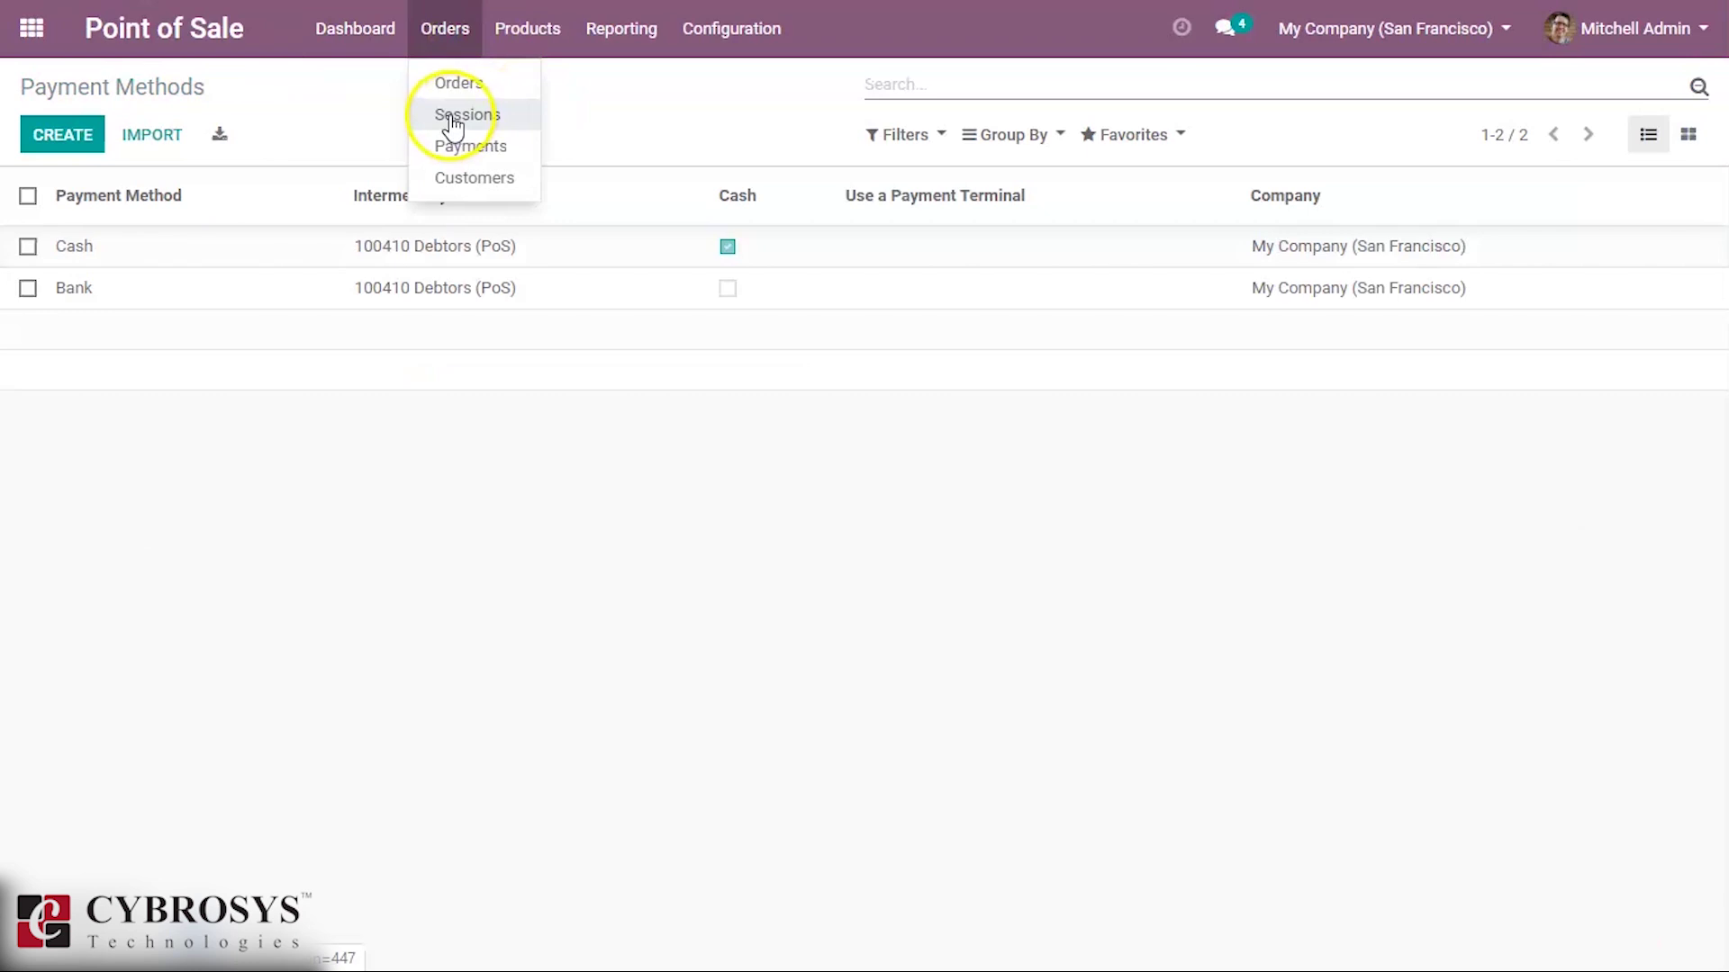
pyautogui.click(359, 36)
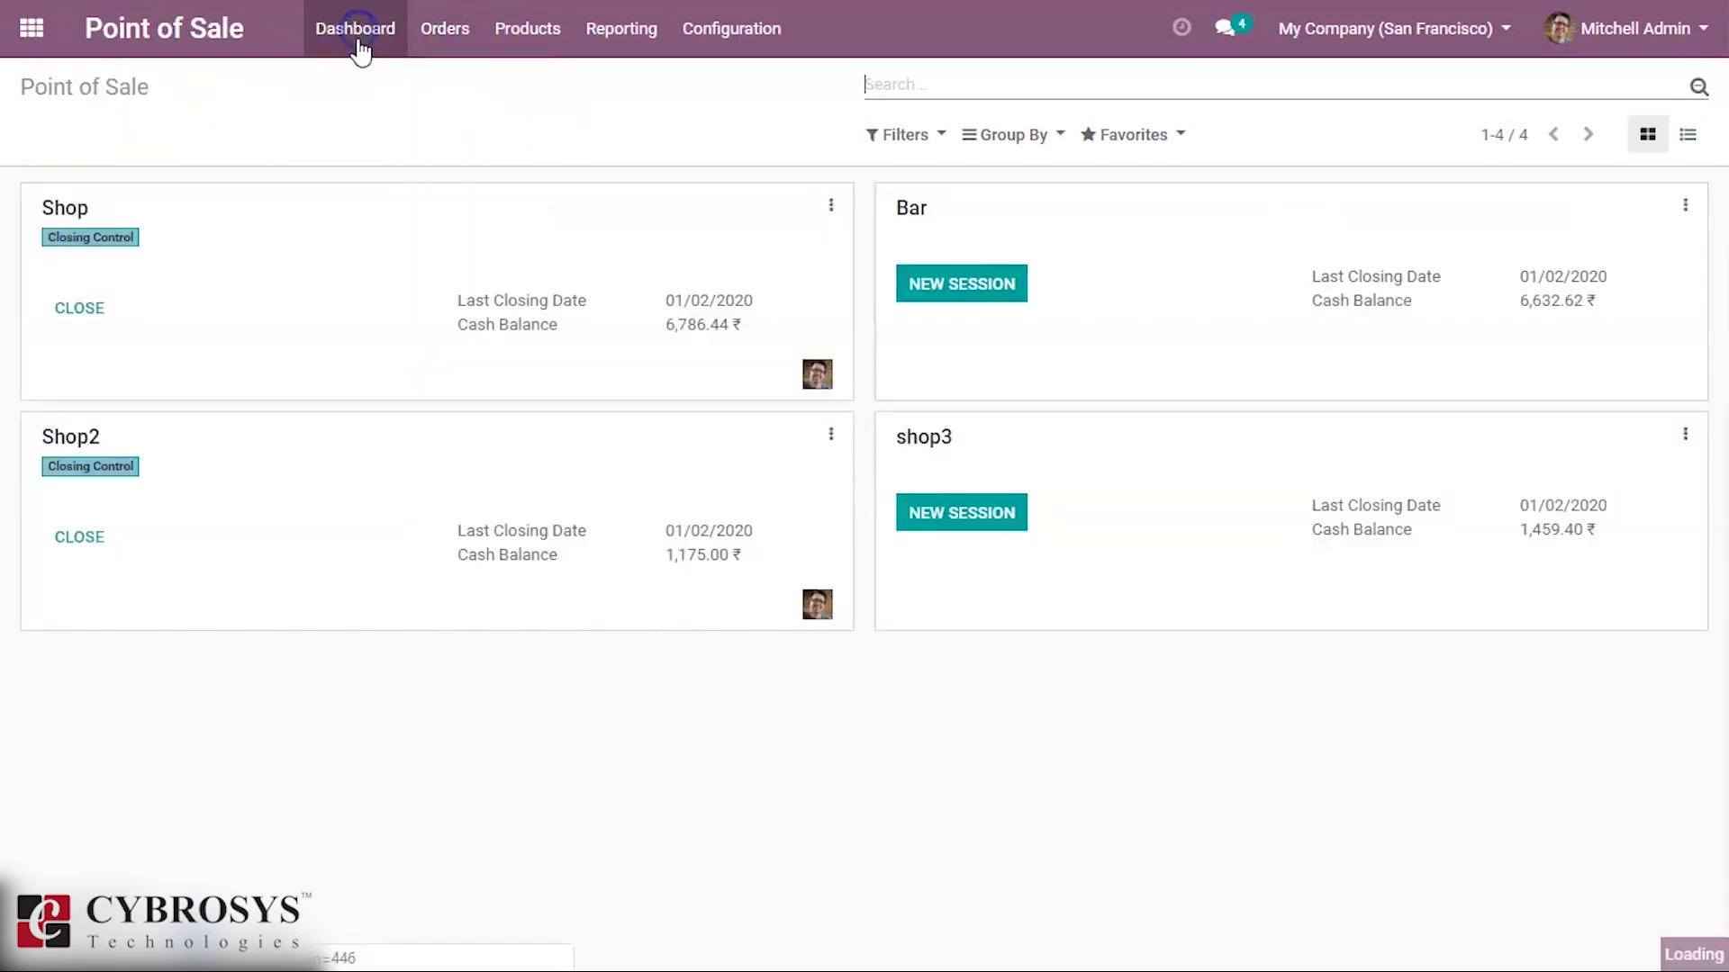
pyautogui.click(78, 541)
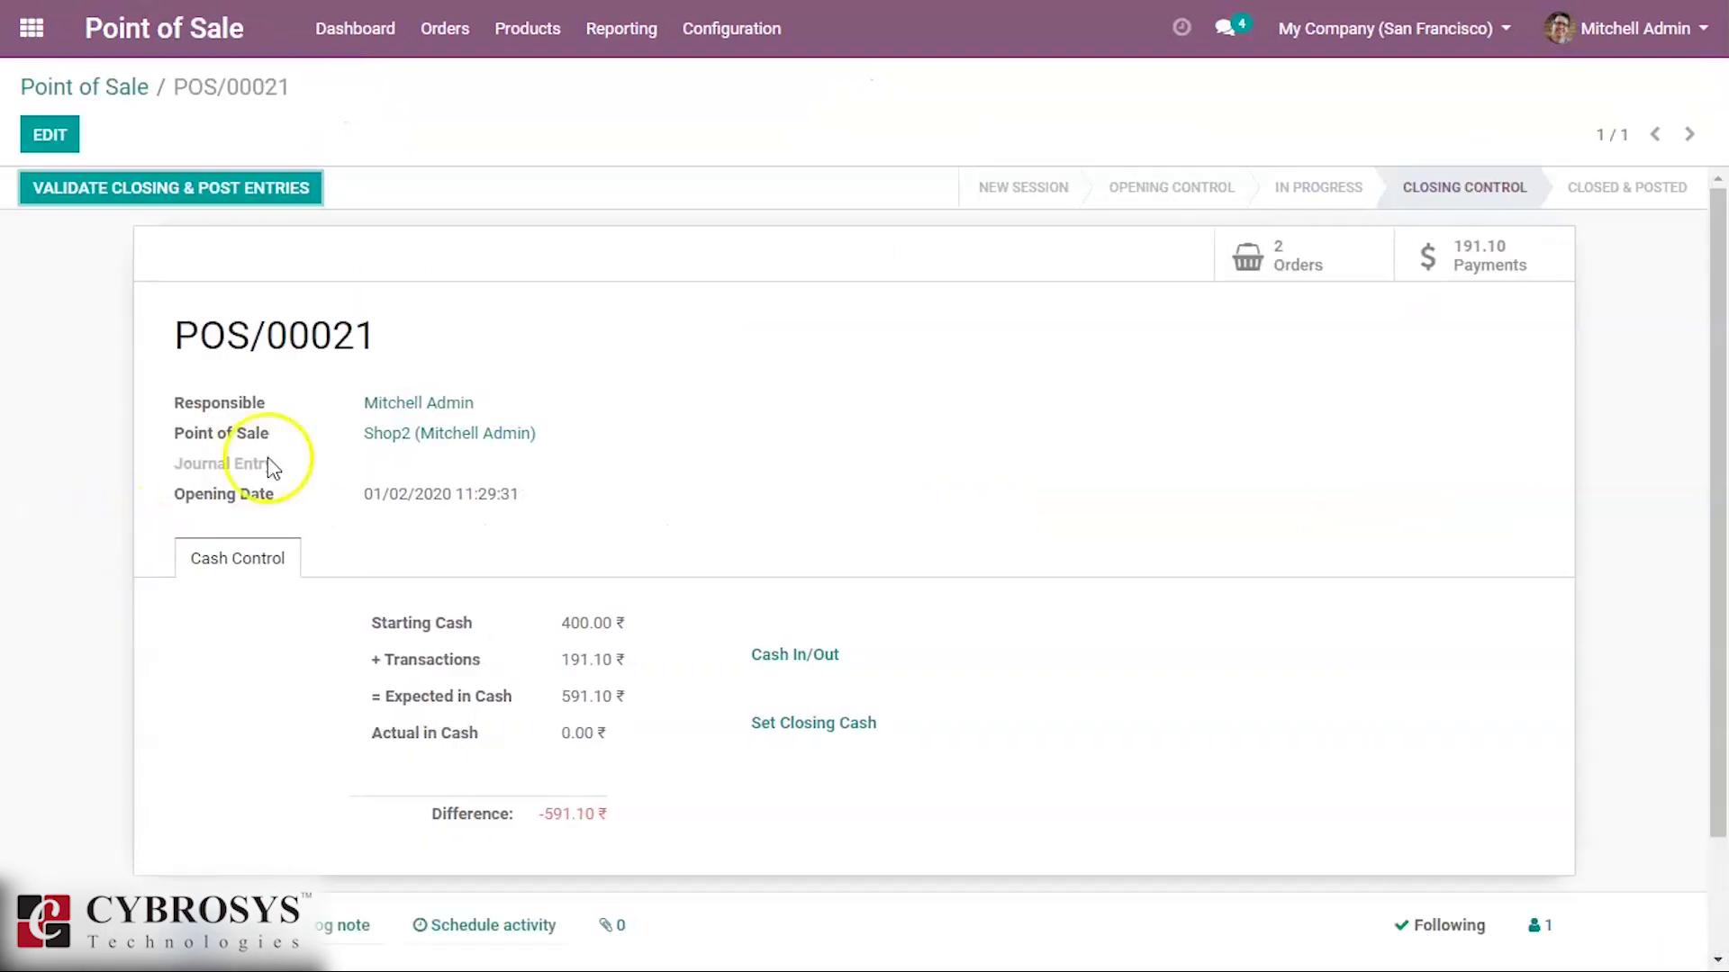
pyautogui.click(127, 188)
pyautogui.click(287, 239)
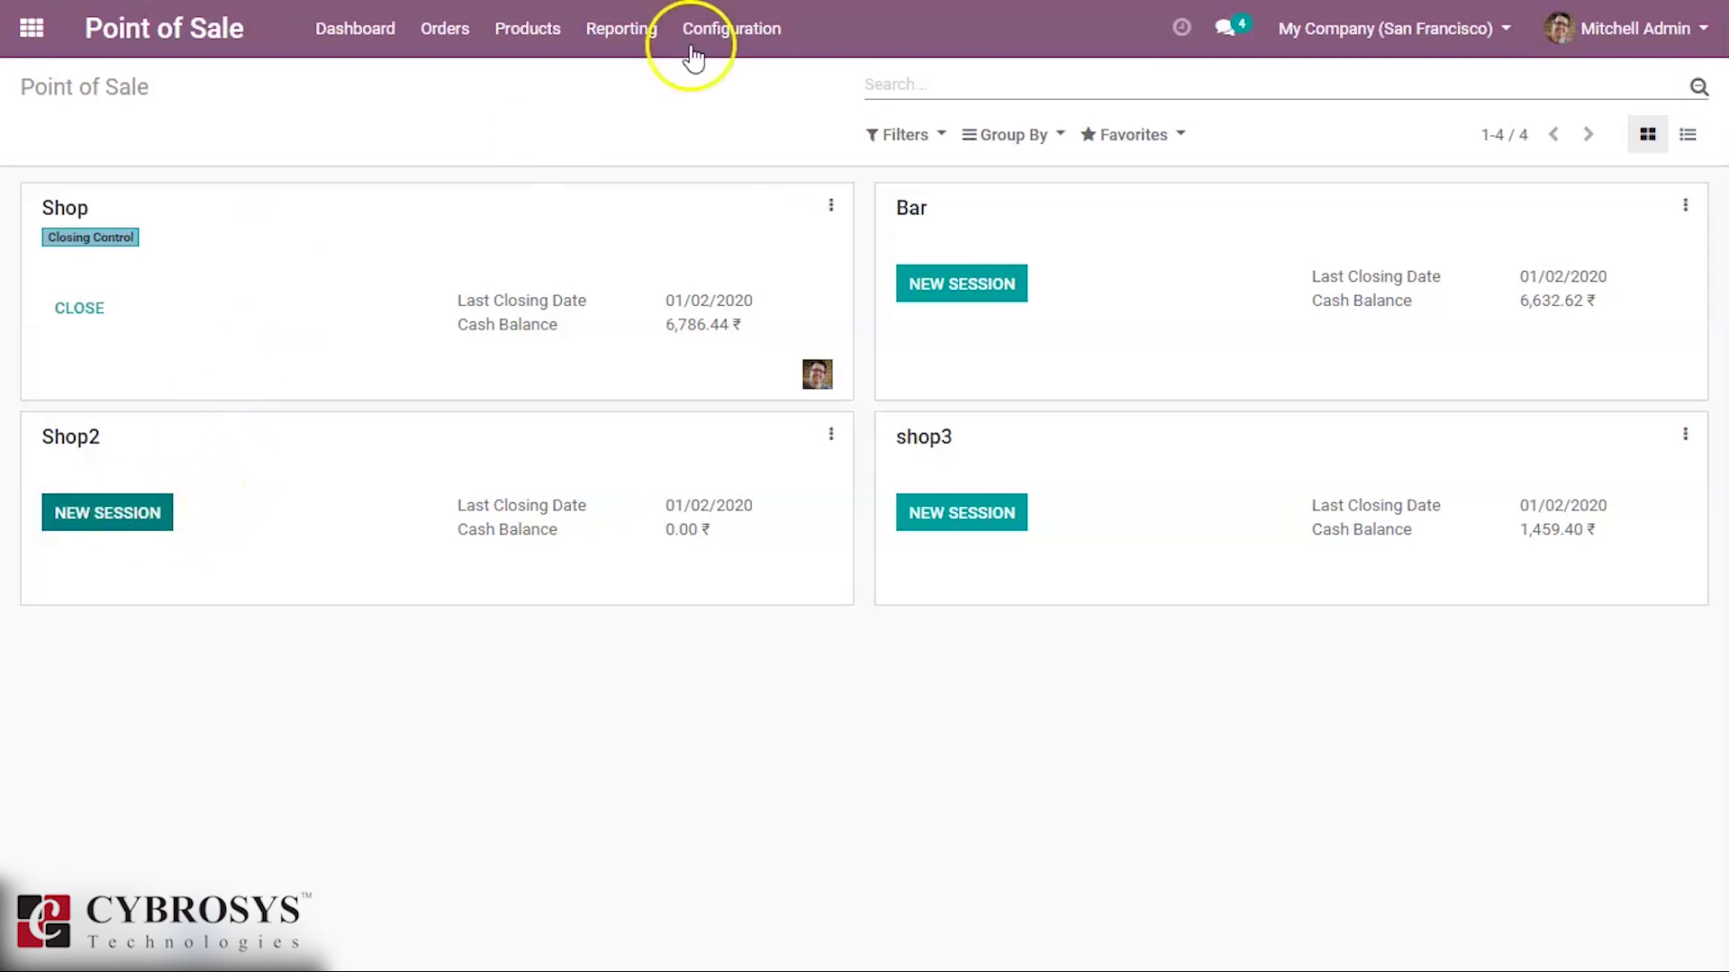
# Review the Cash payment method's intermediary account and cash journal settings
pyautogui.click(732, 28)
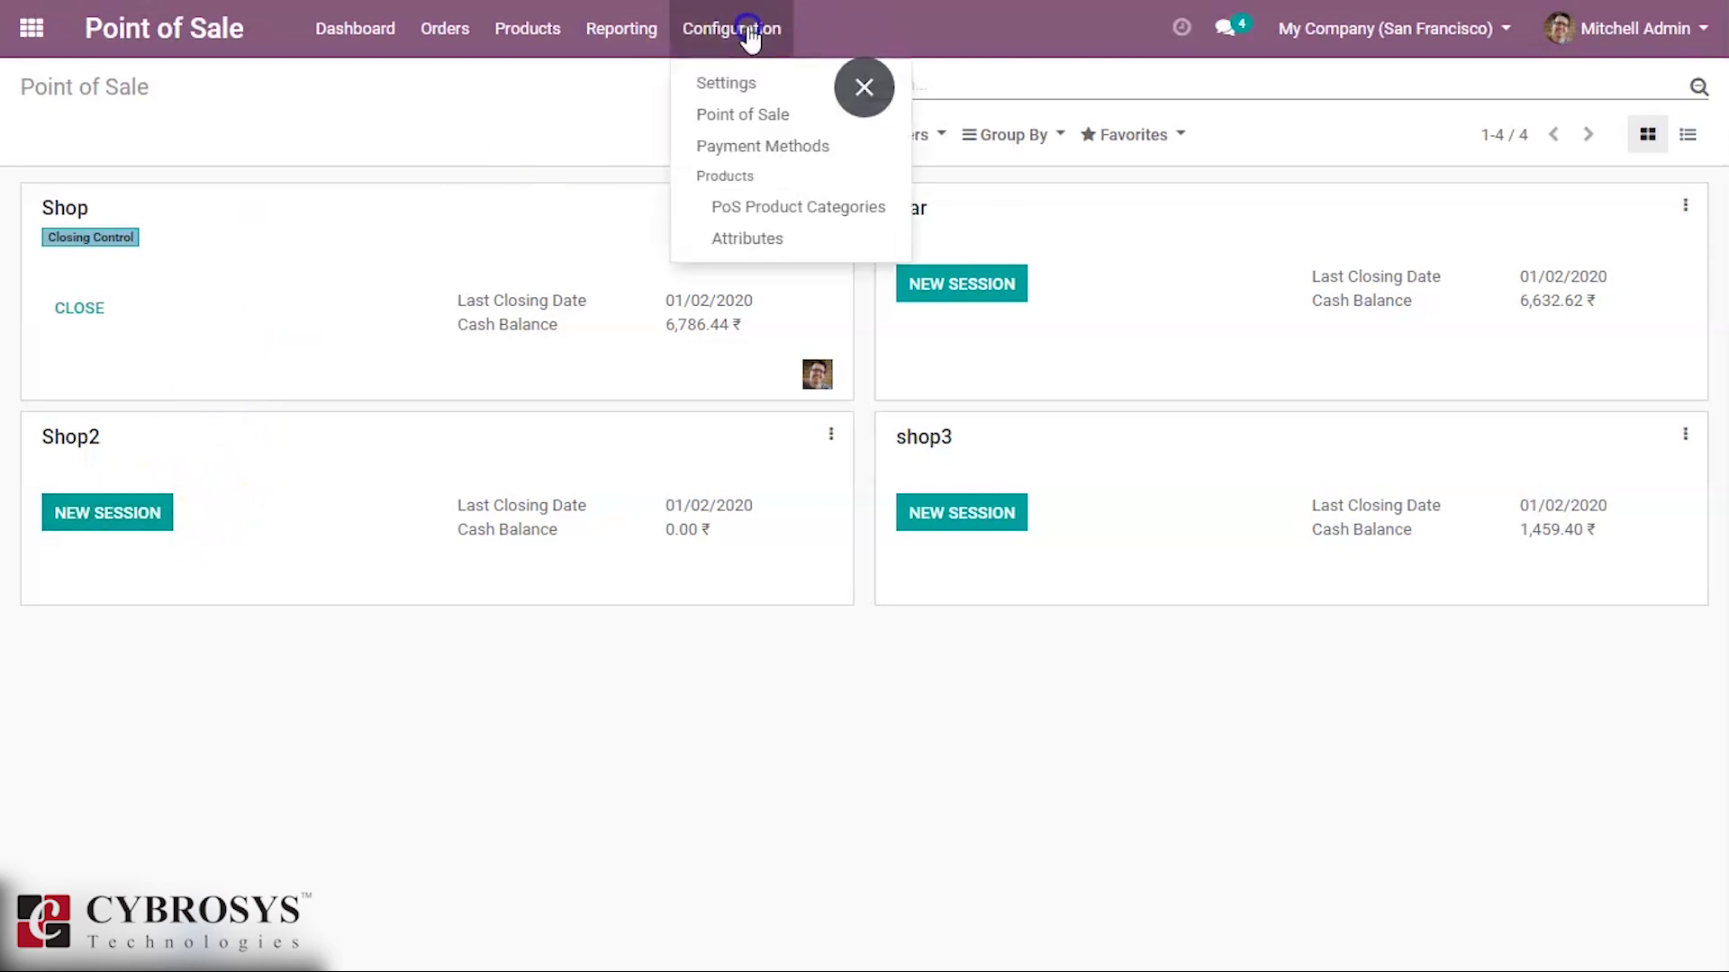
pyautogui.click(739, 152)
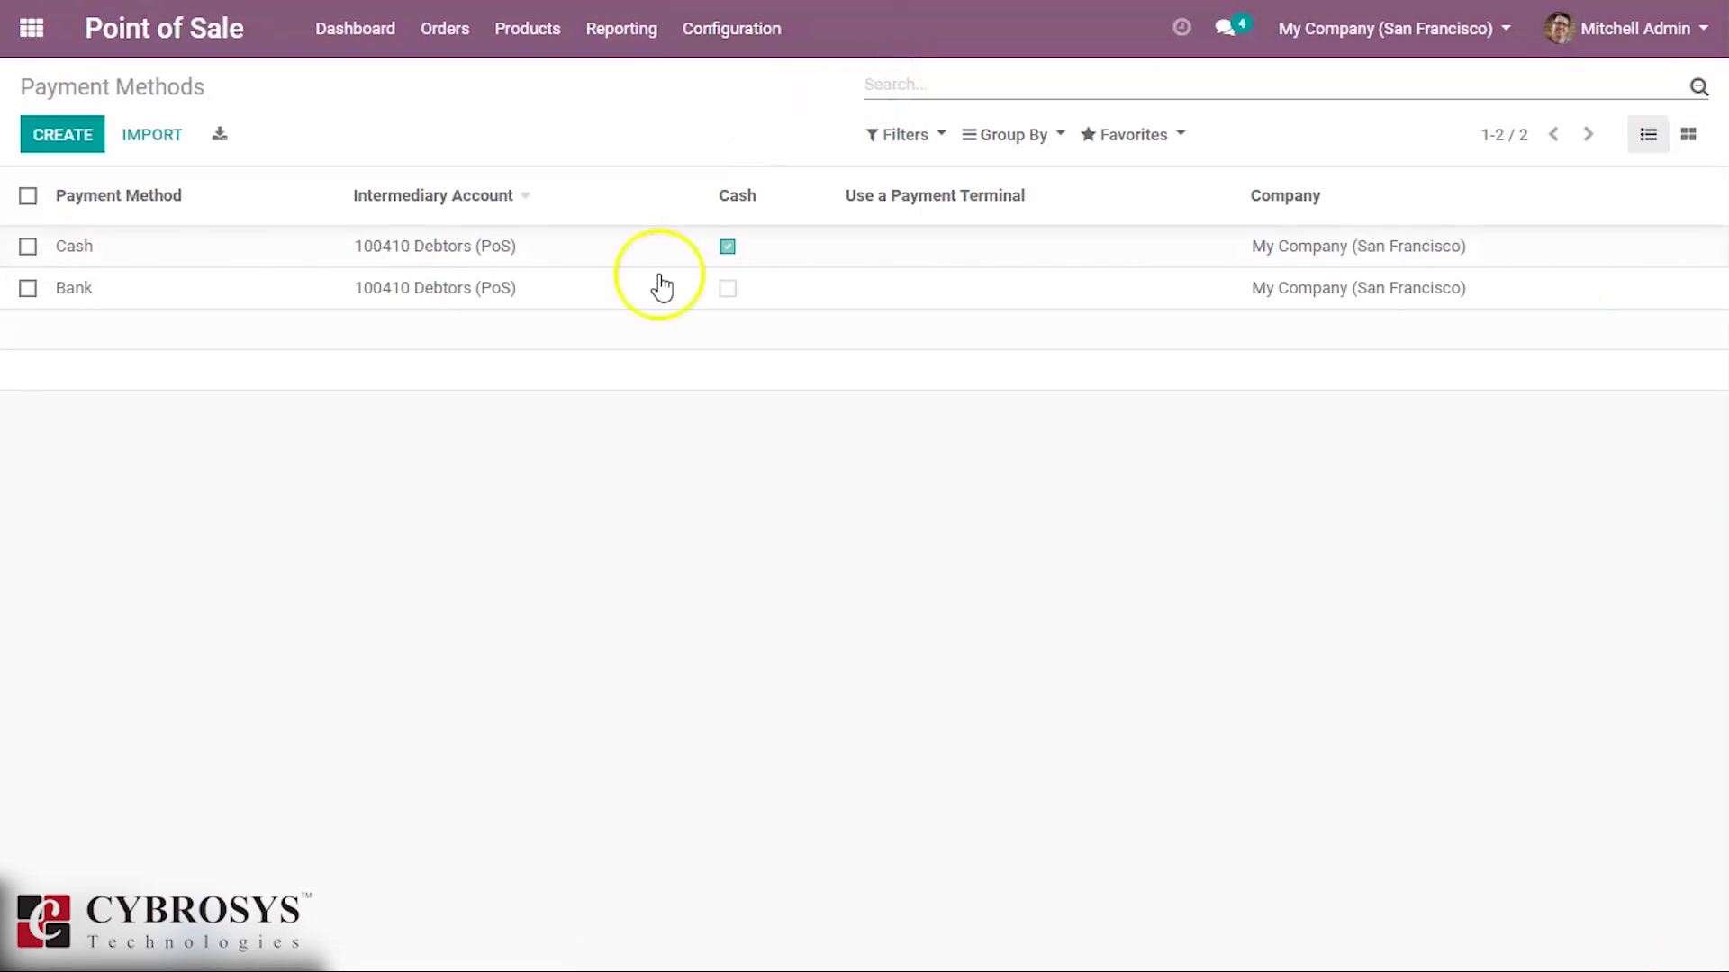
pyautogui.click(594, 269)
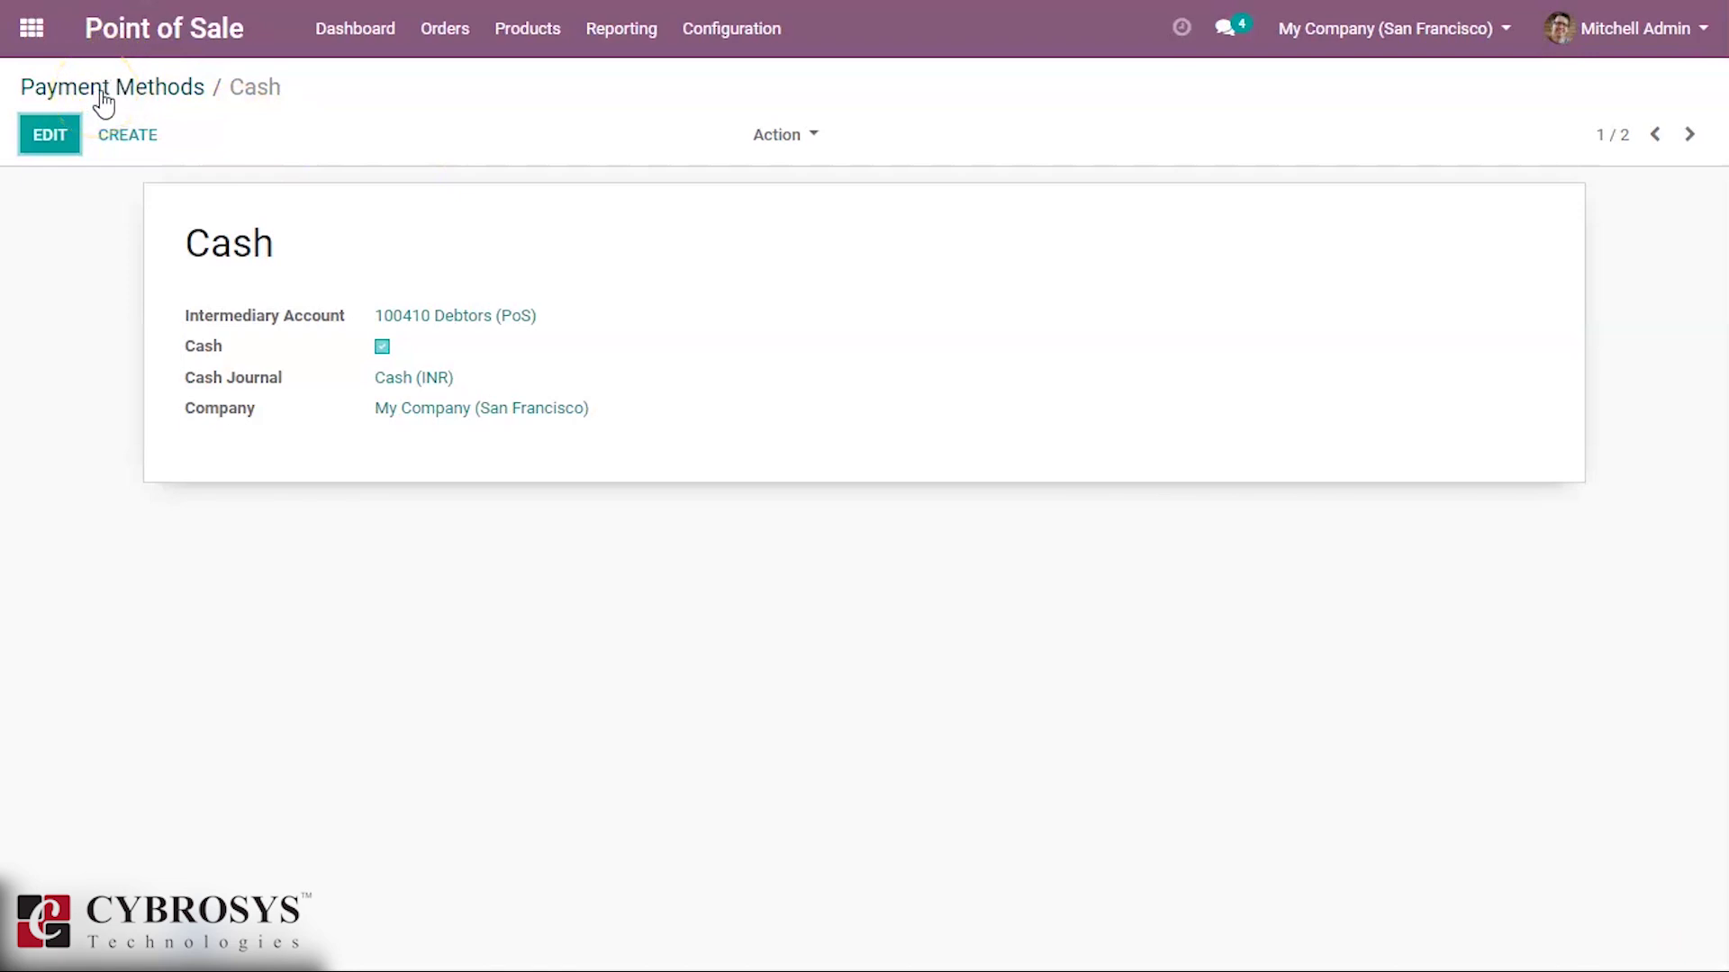
pyautogui.click(105, 100)
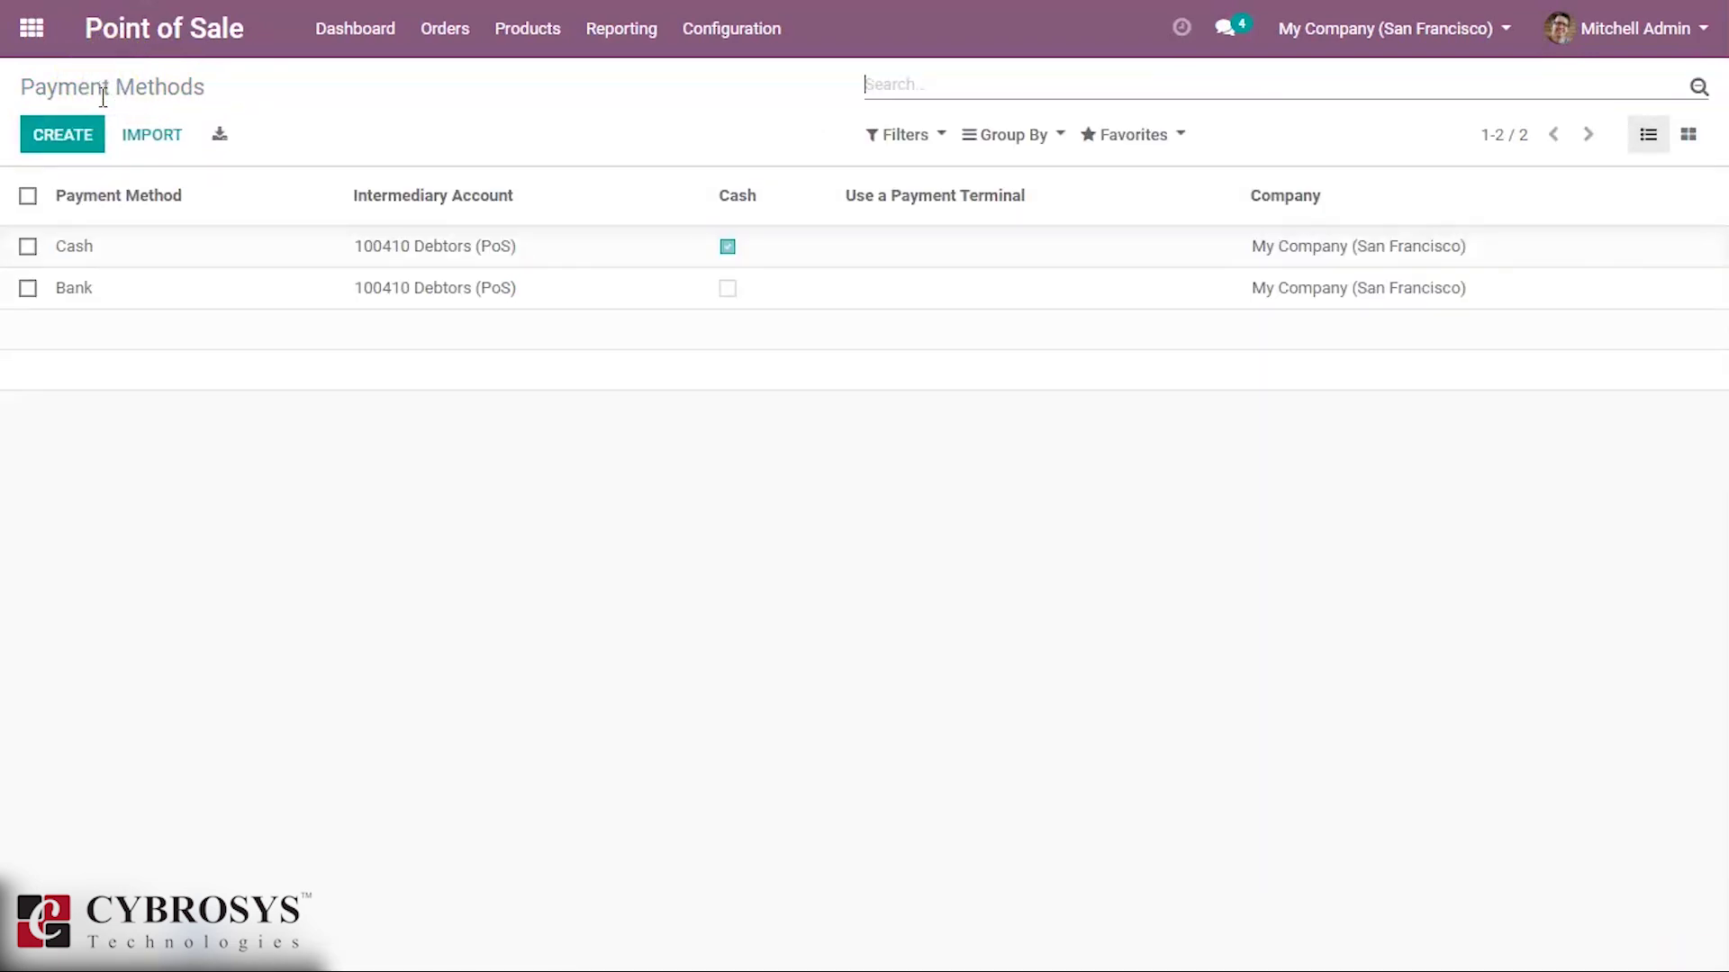
pyautogui.click(127, 251)
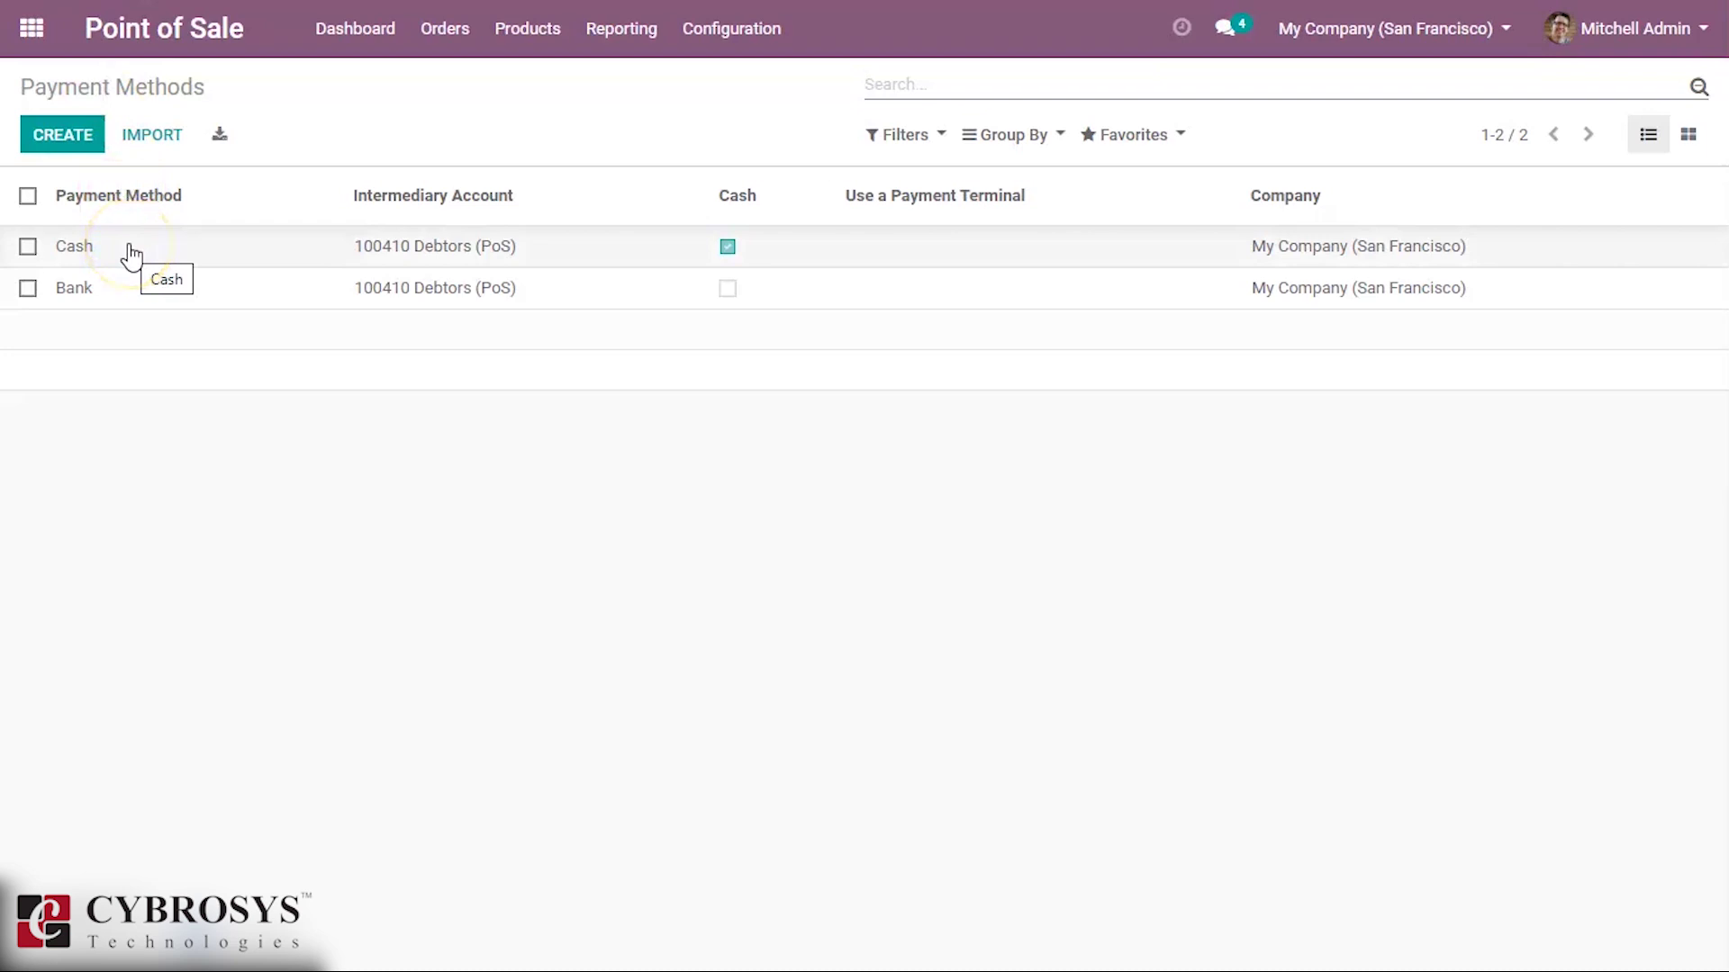
pyautogui.click(130, 255)
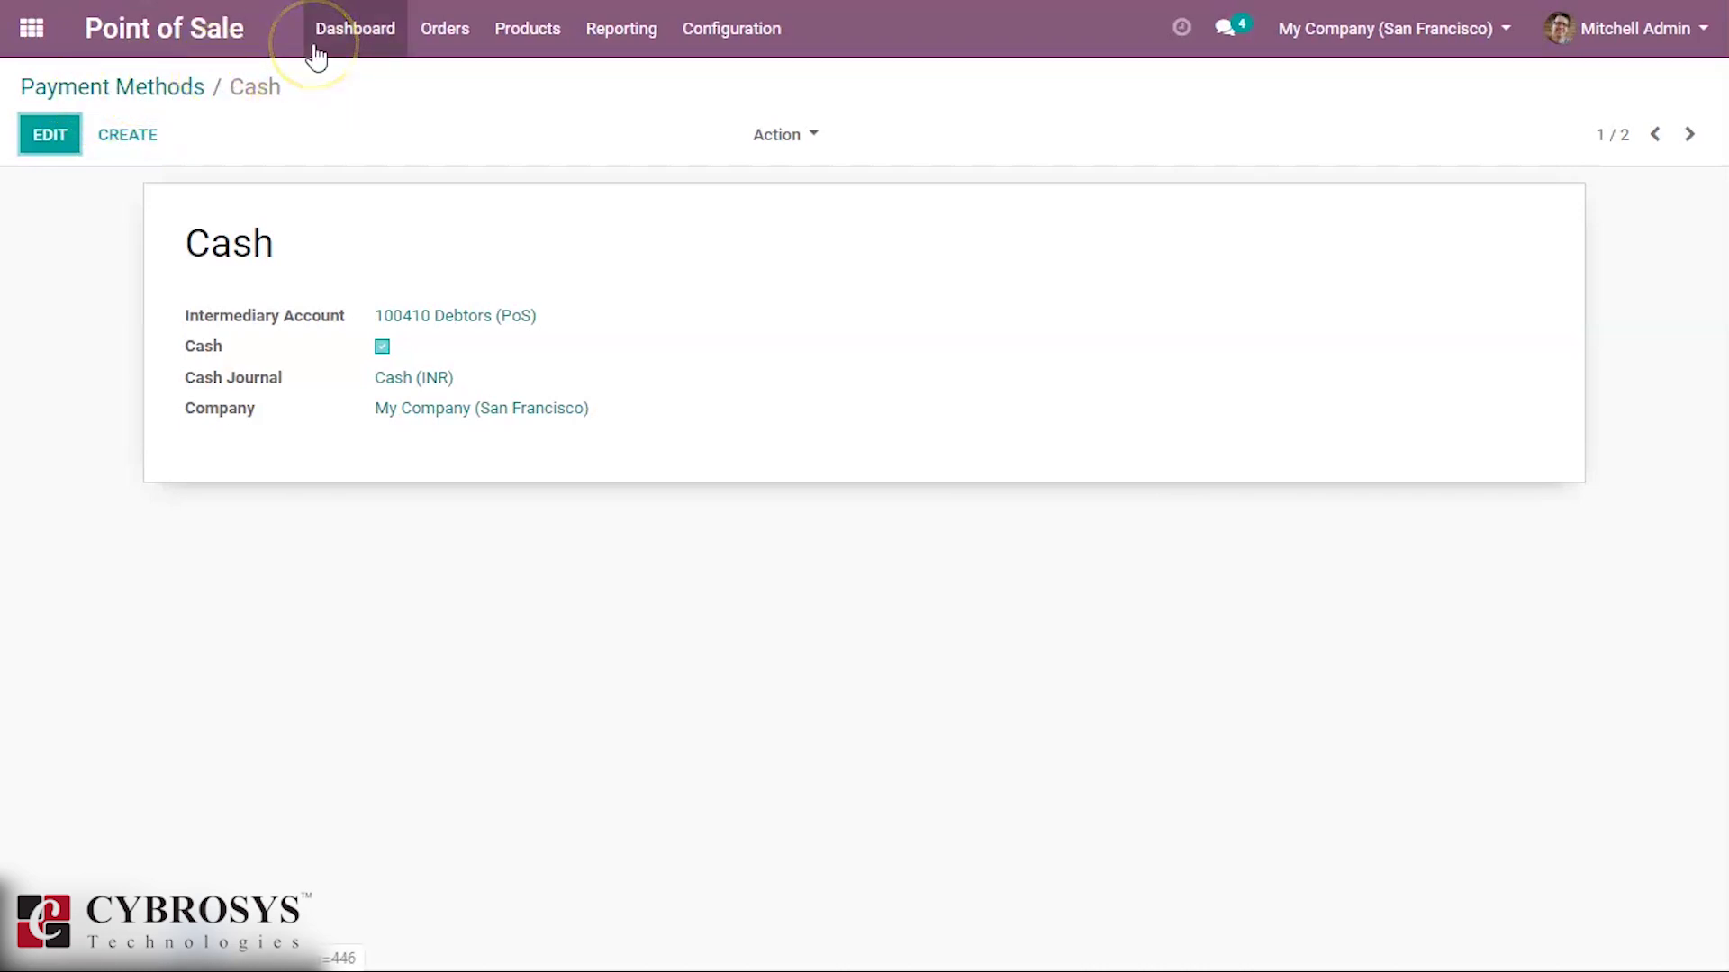
# Create a new Shop2 session, confirm its prefilled opening coin and bill counts, and start the session
pyautogui.click(376, 45)
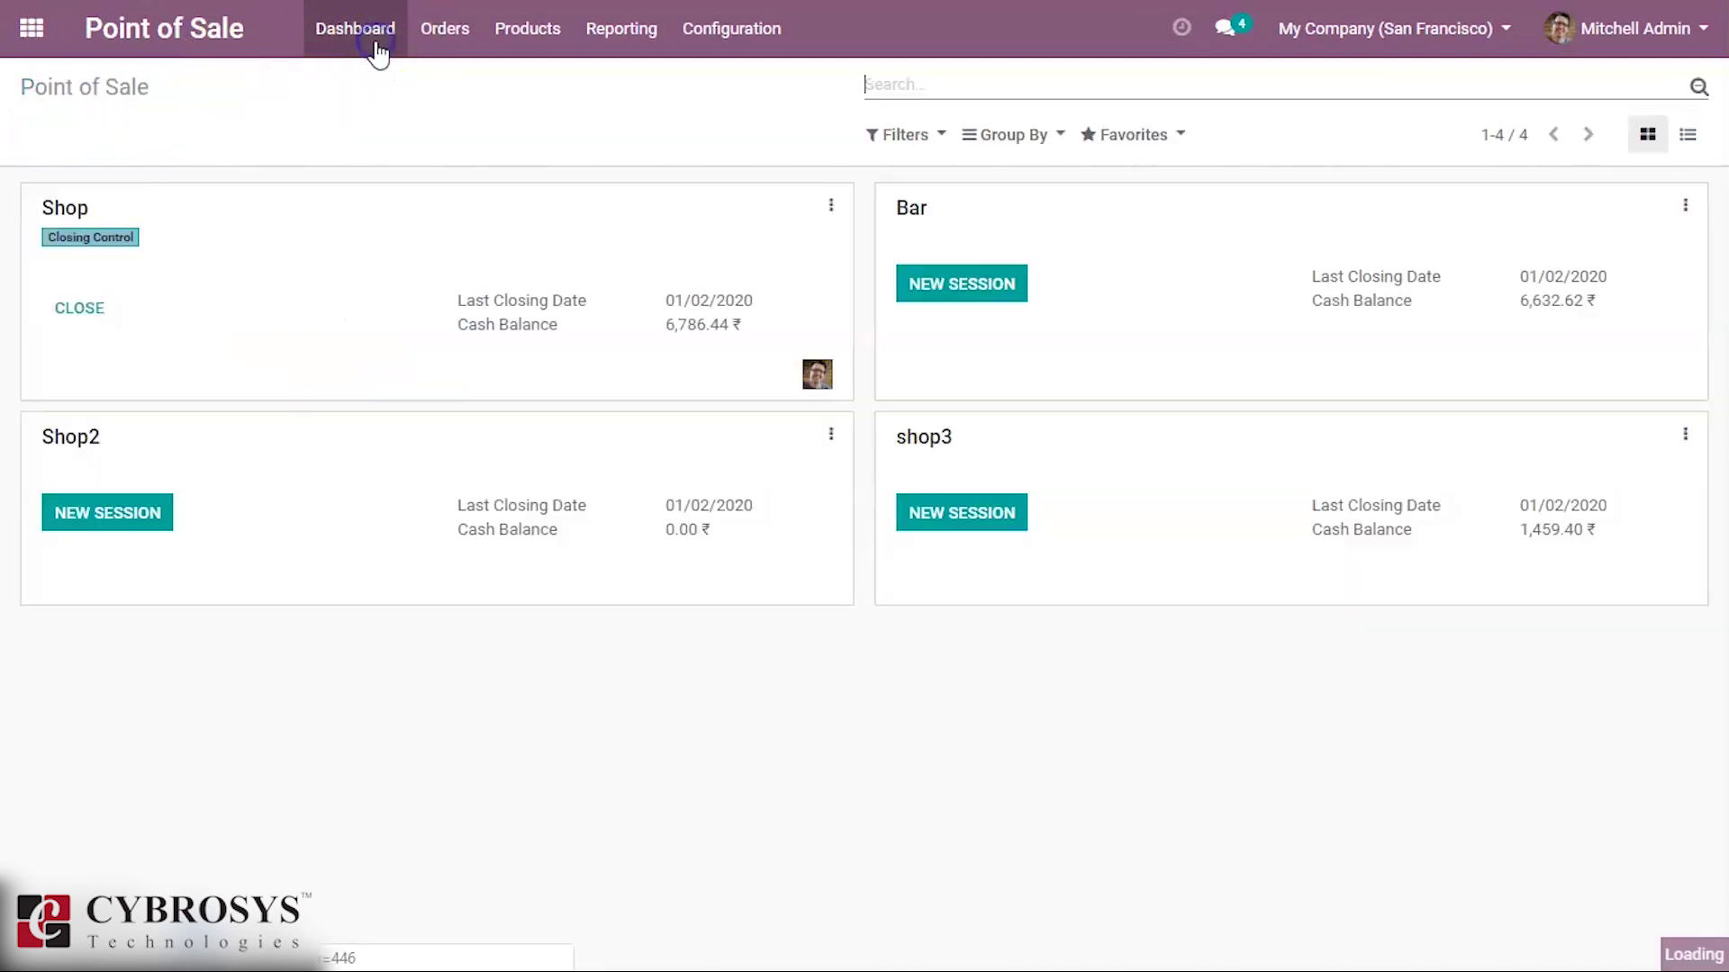
pyautogui.click(123, 514)
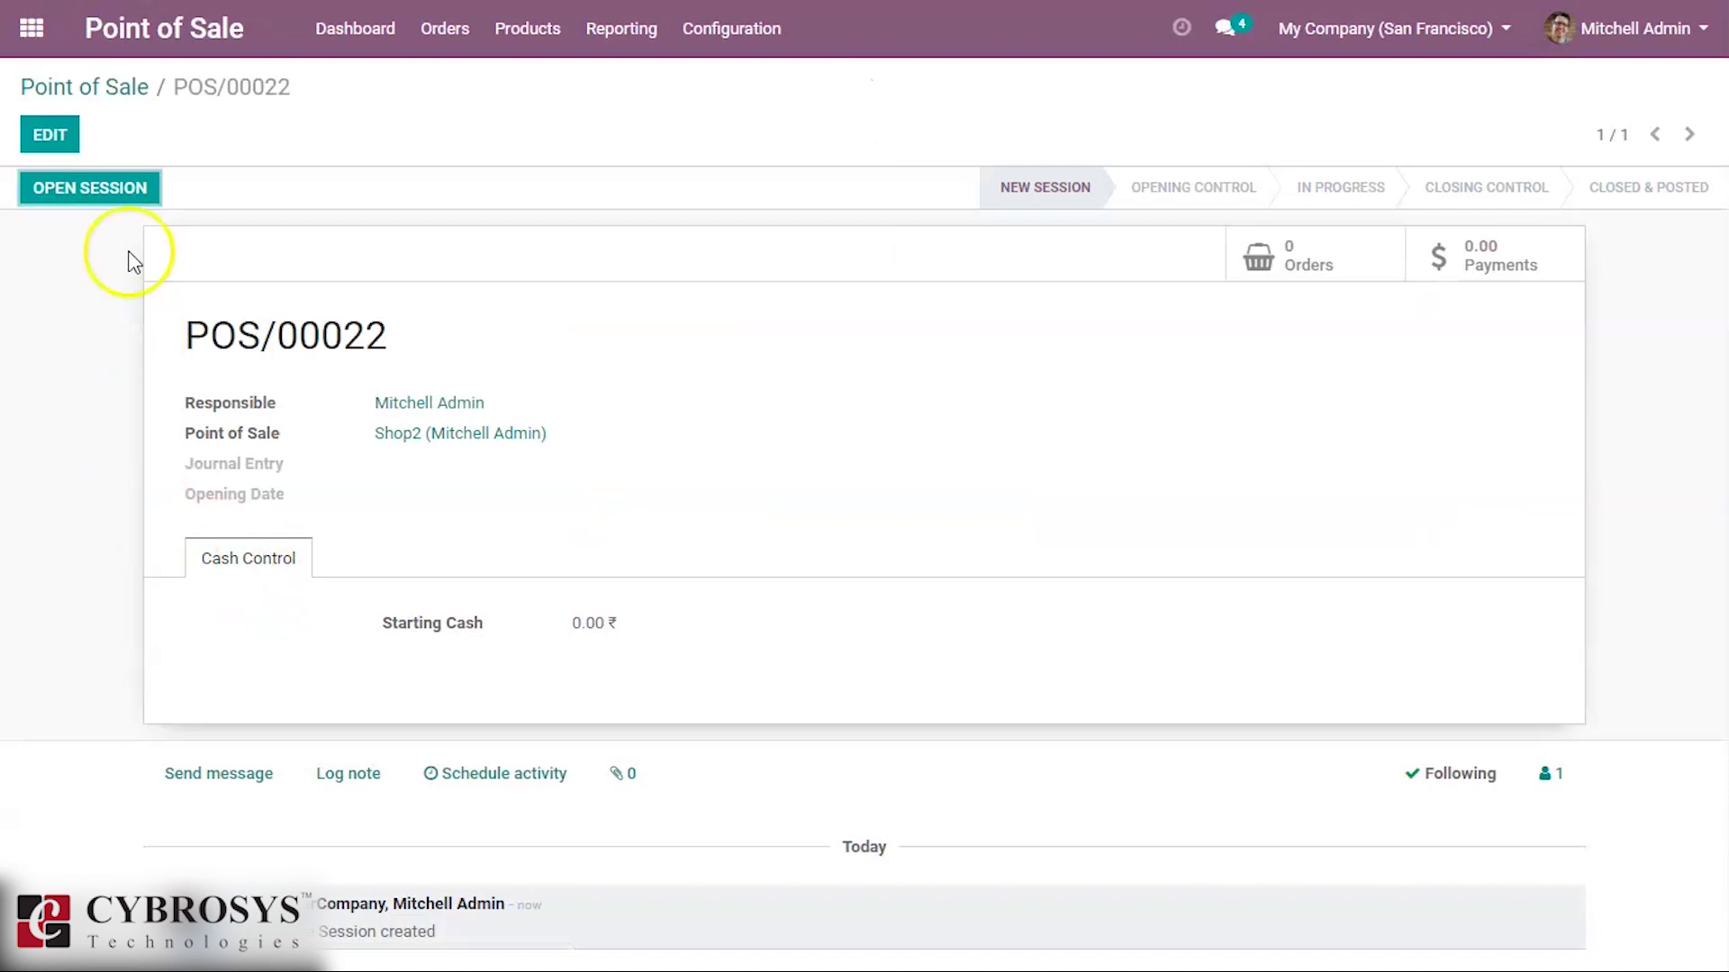
pyautogui.click(113, 191)
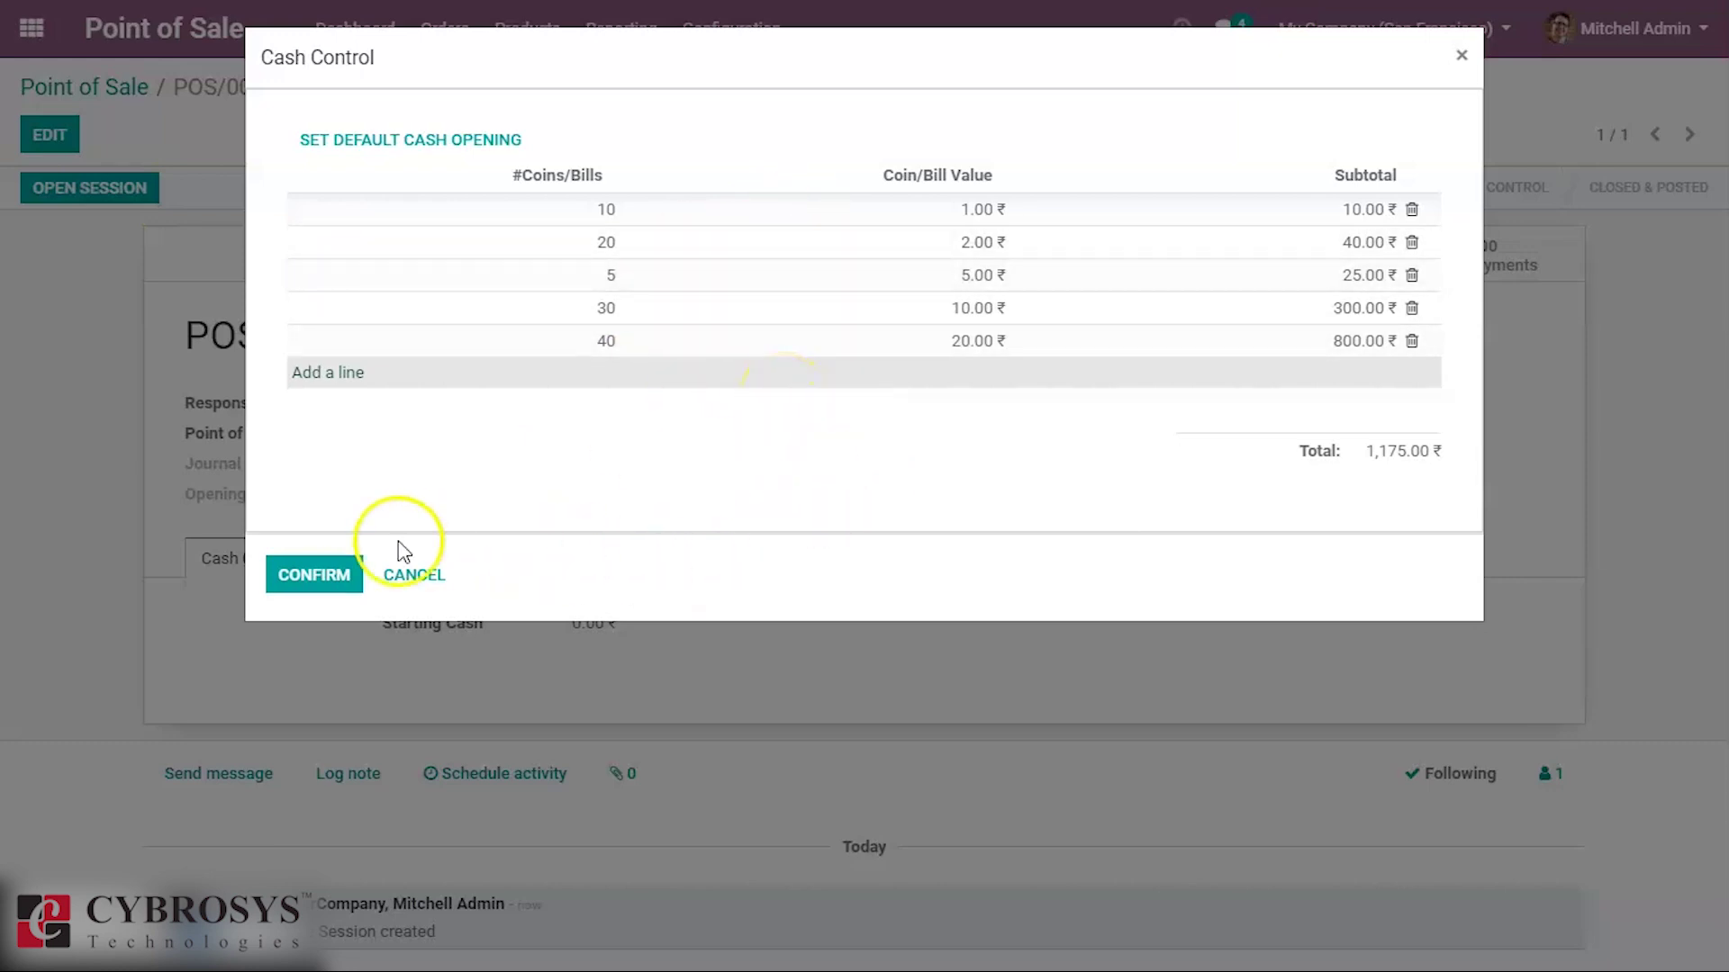
pyautogui.click(315, 585)
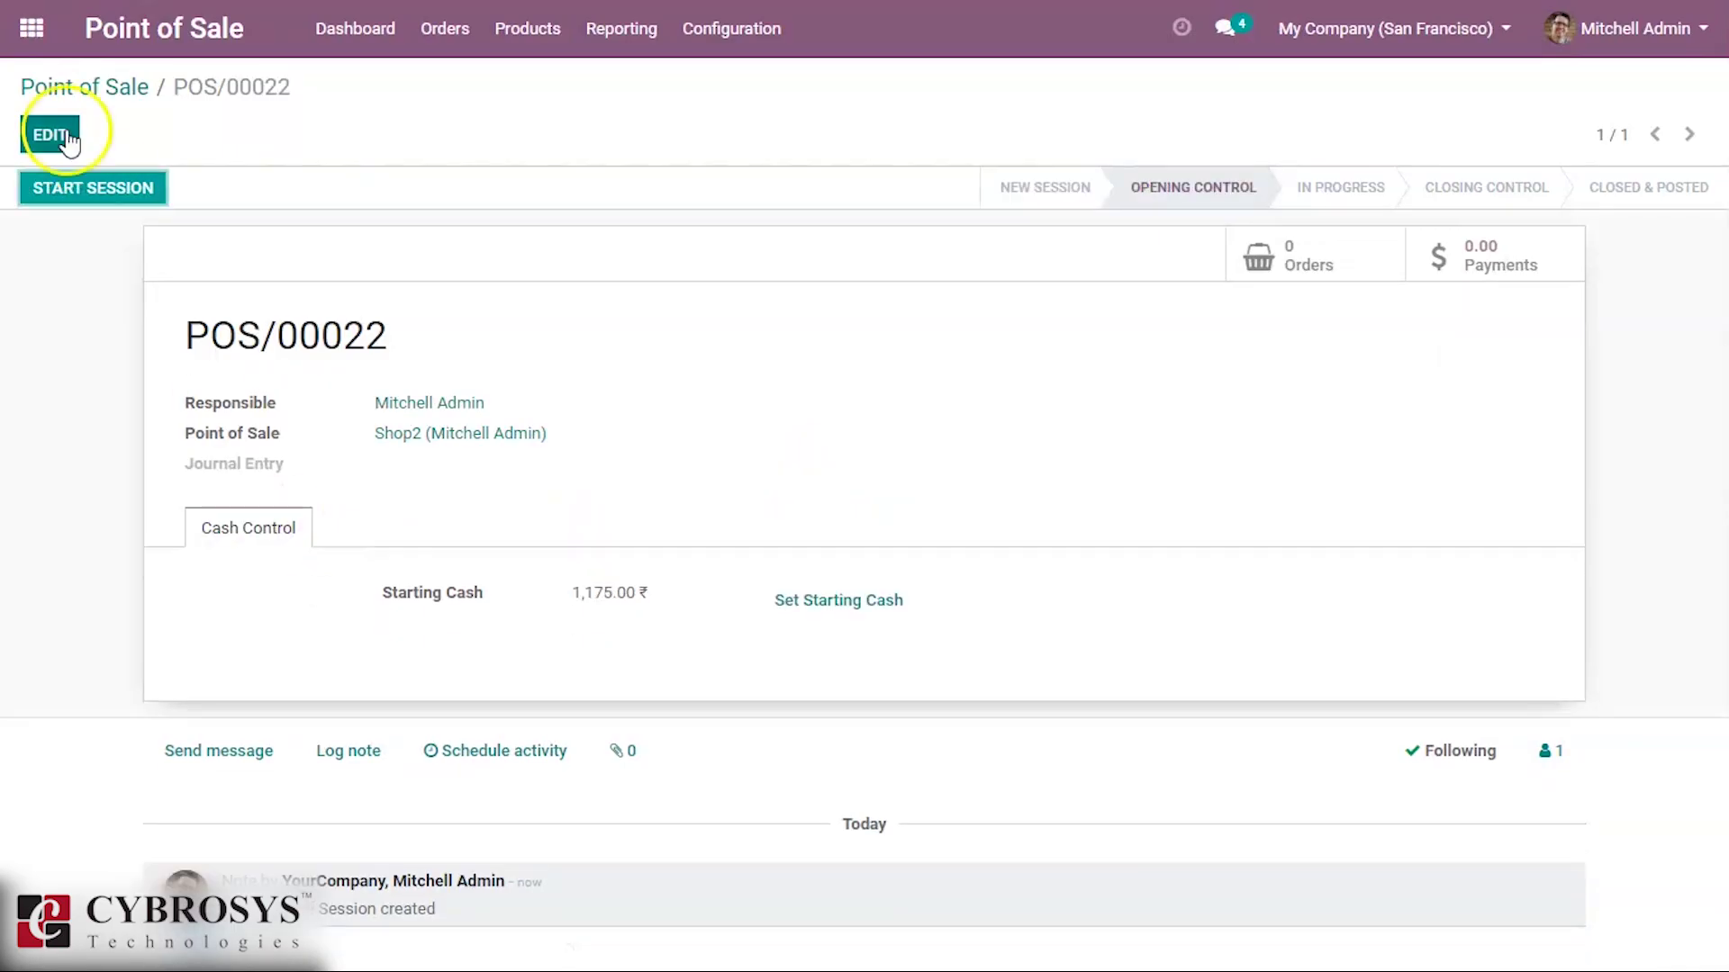
pyautogui.click(56, 191)
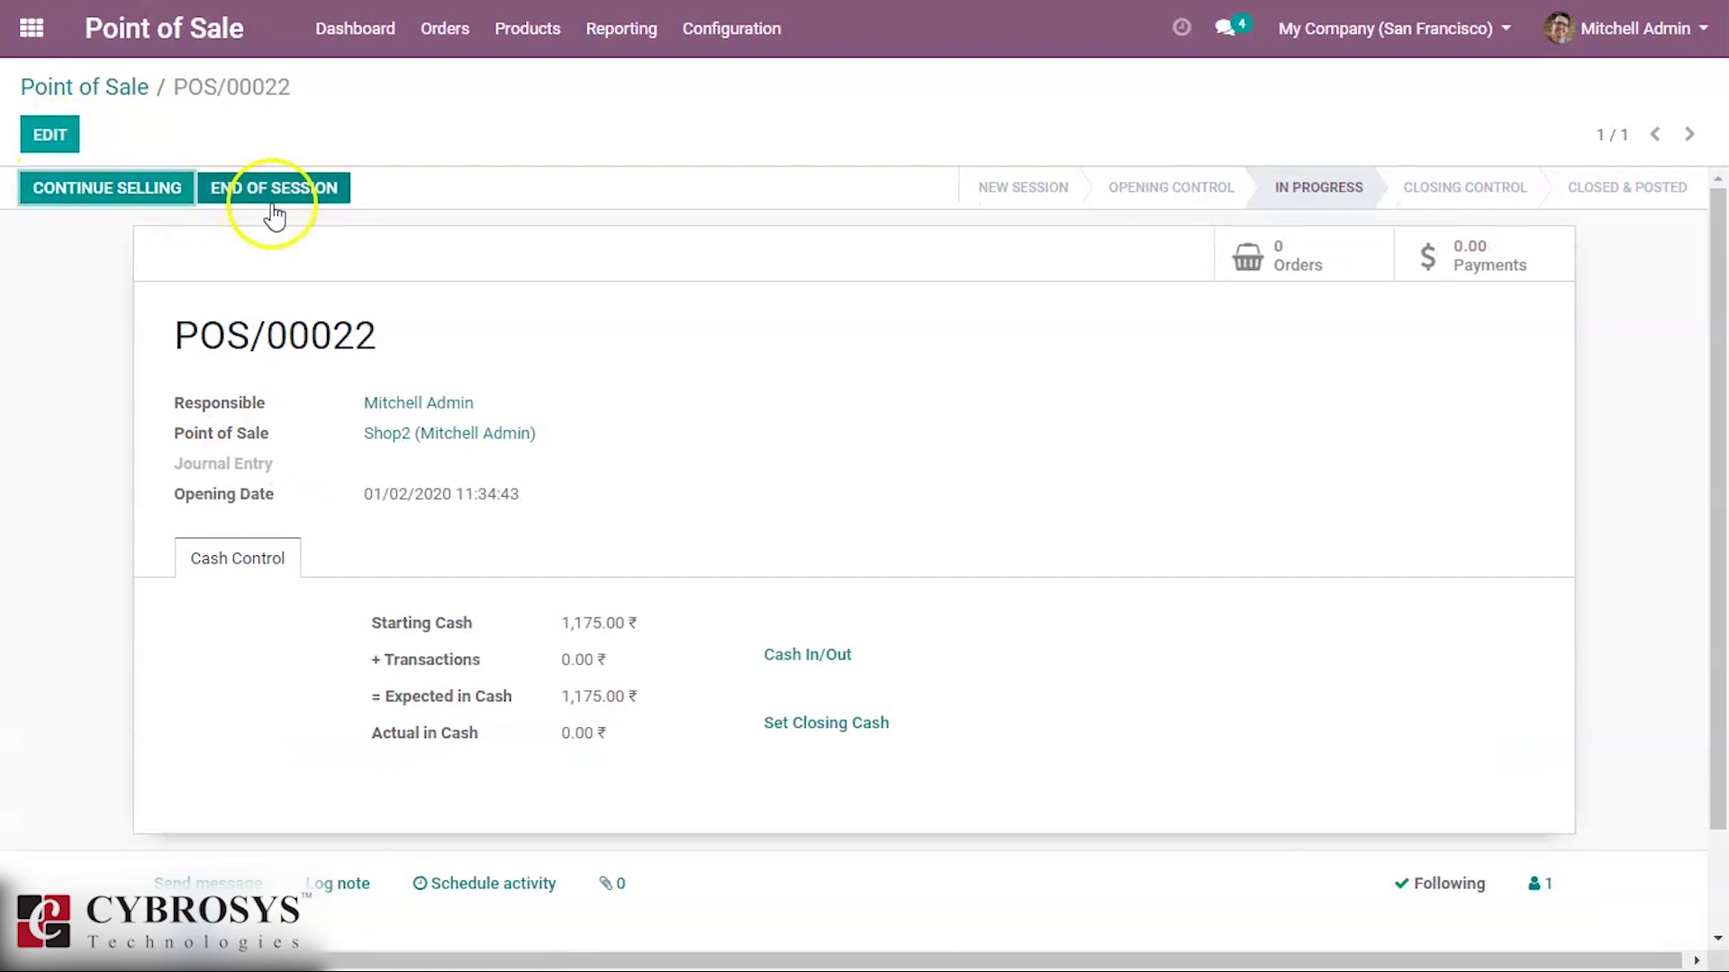
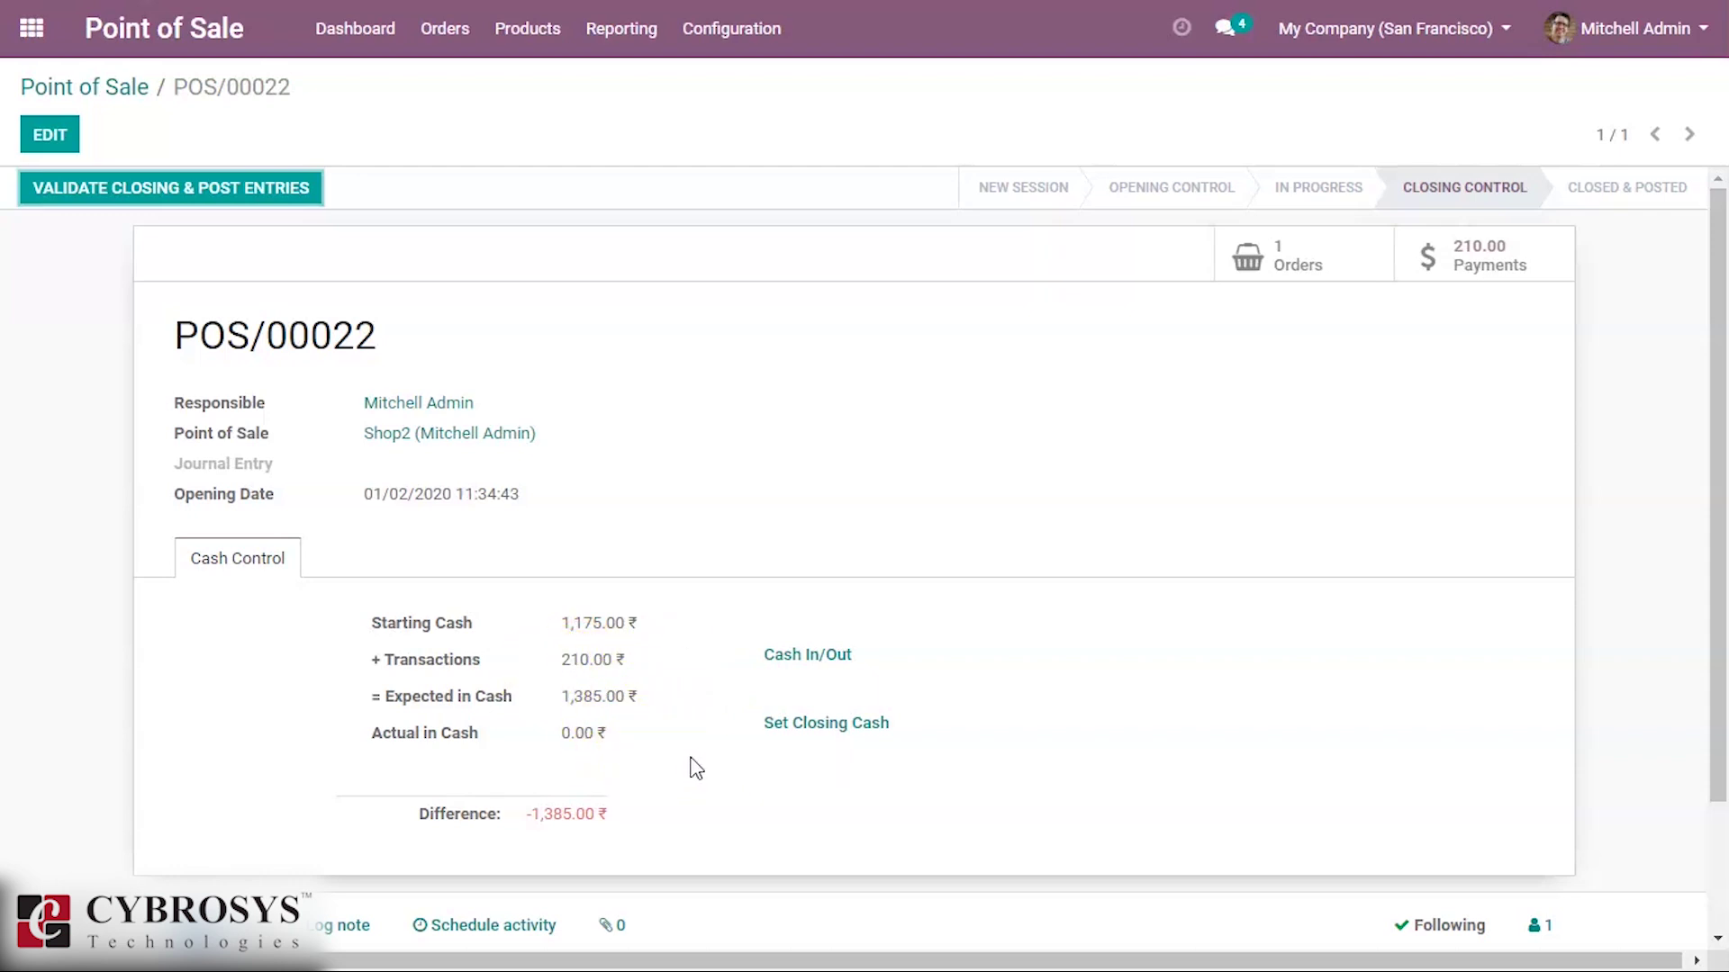
# Set the POS/00022 session's closing cash by adding a line of 1 bill valued at 2000, and confirm the count
pyautogui.click(842, 726)
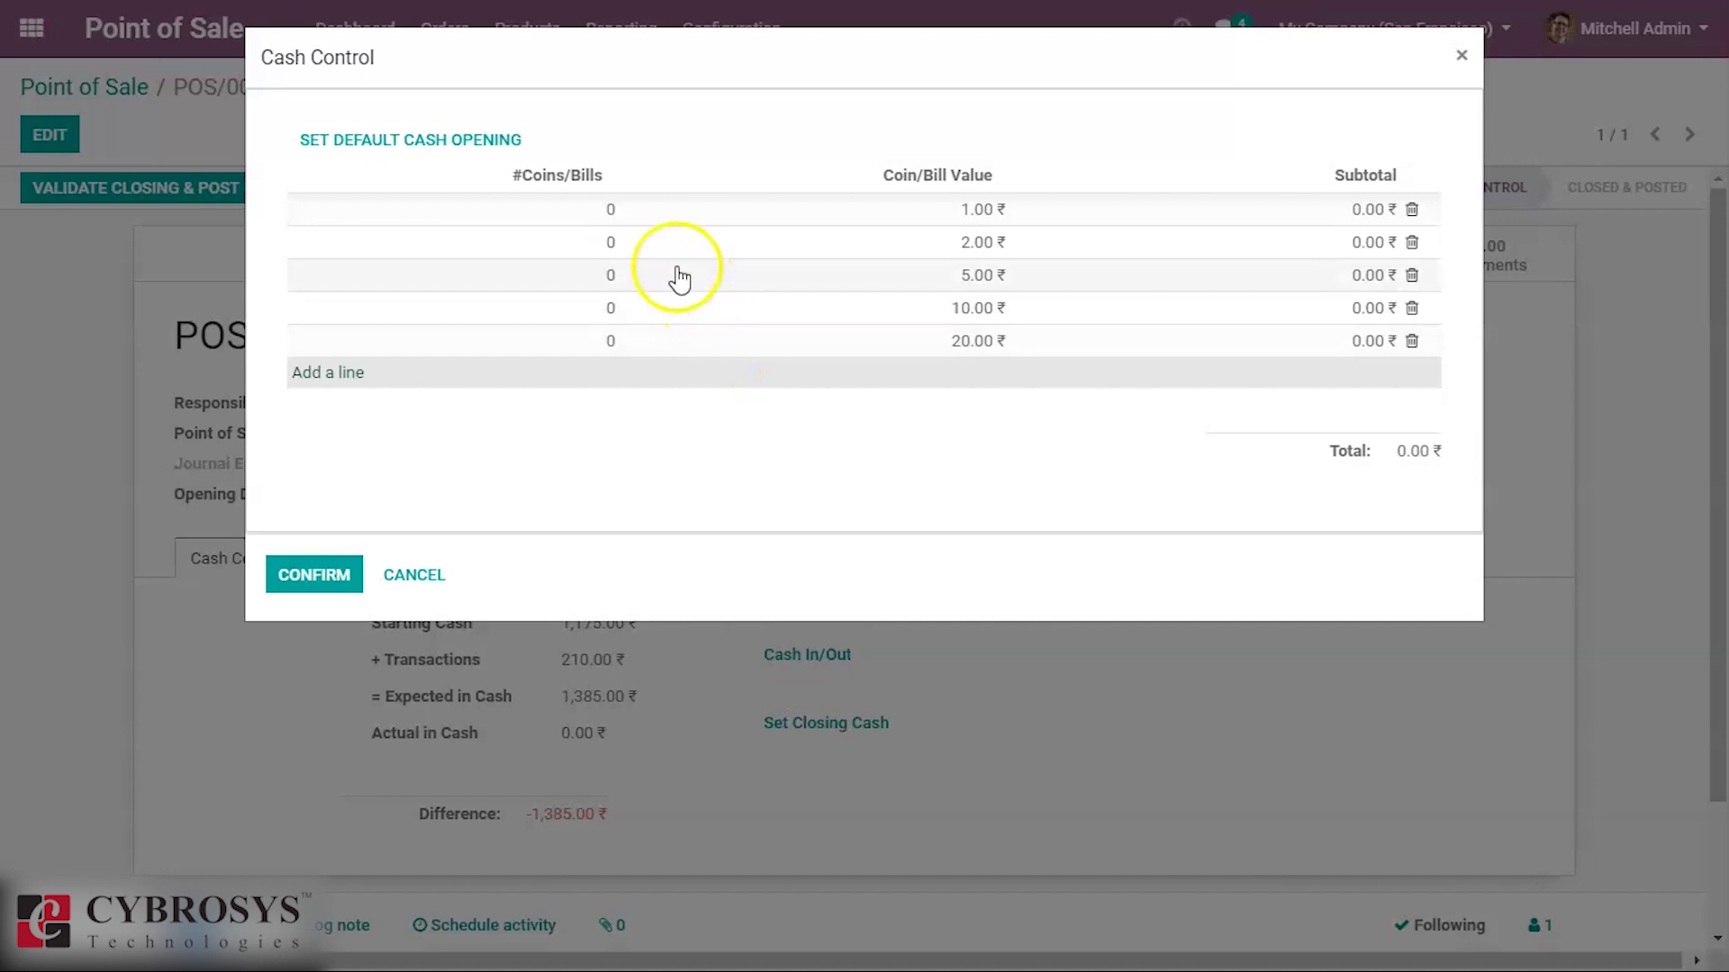
pyautogui.click(565, 339)
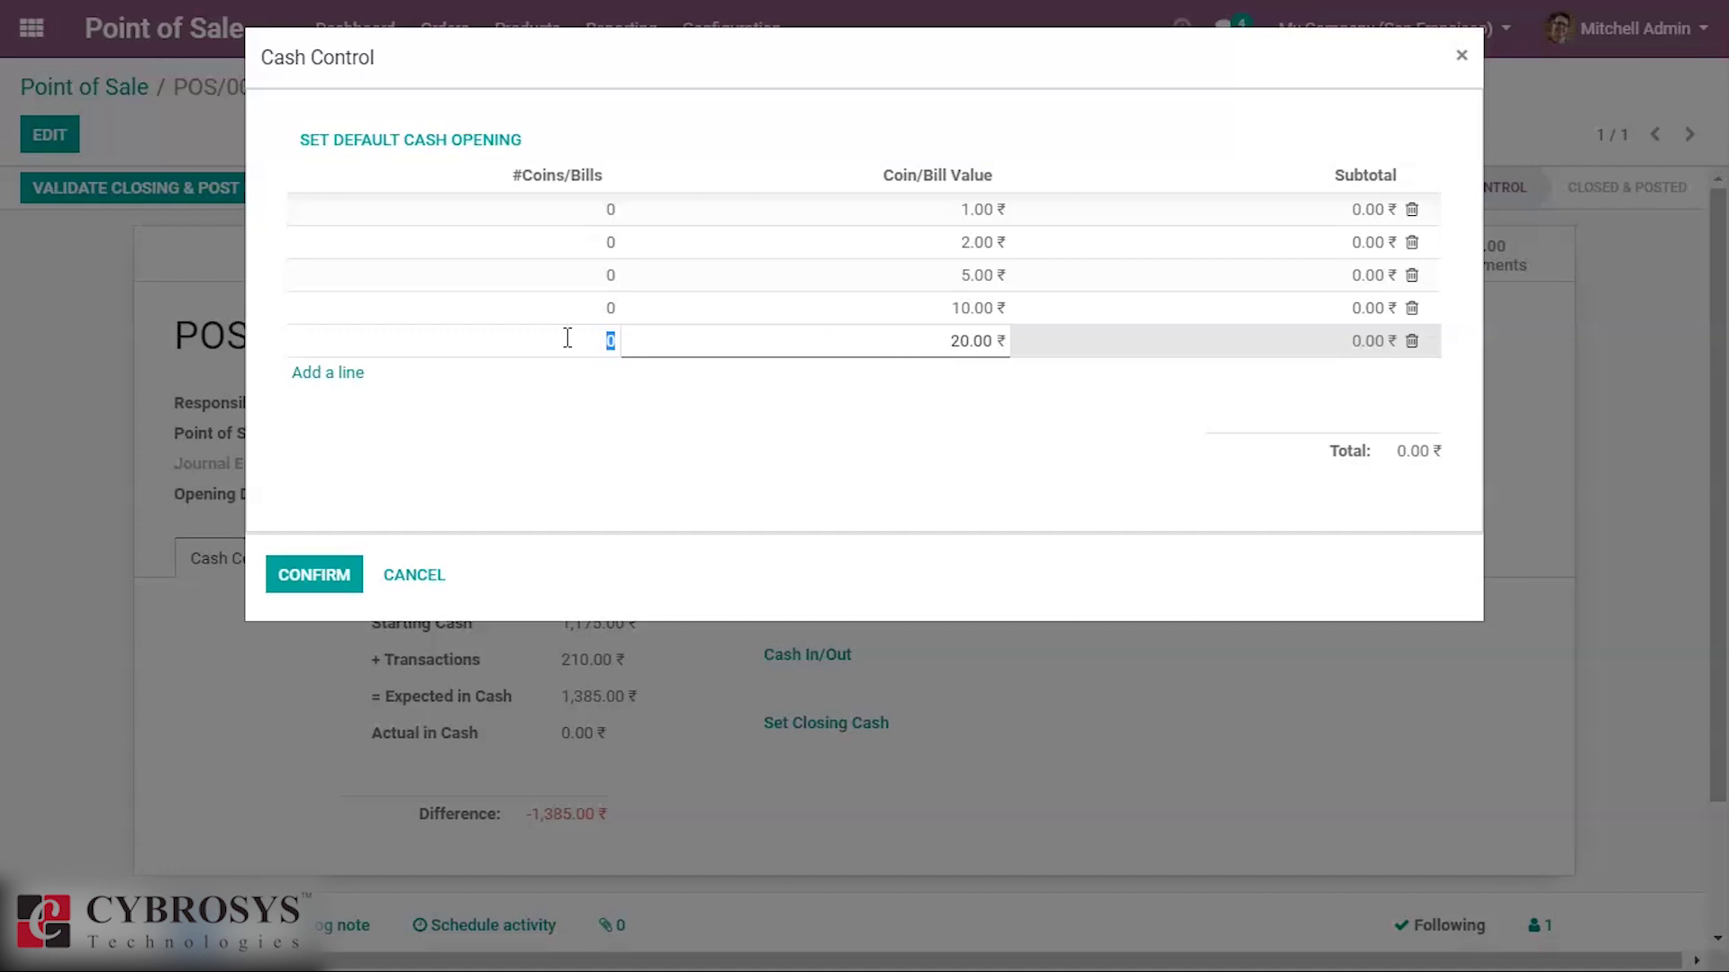
pyautogui.click(336, 384)
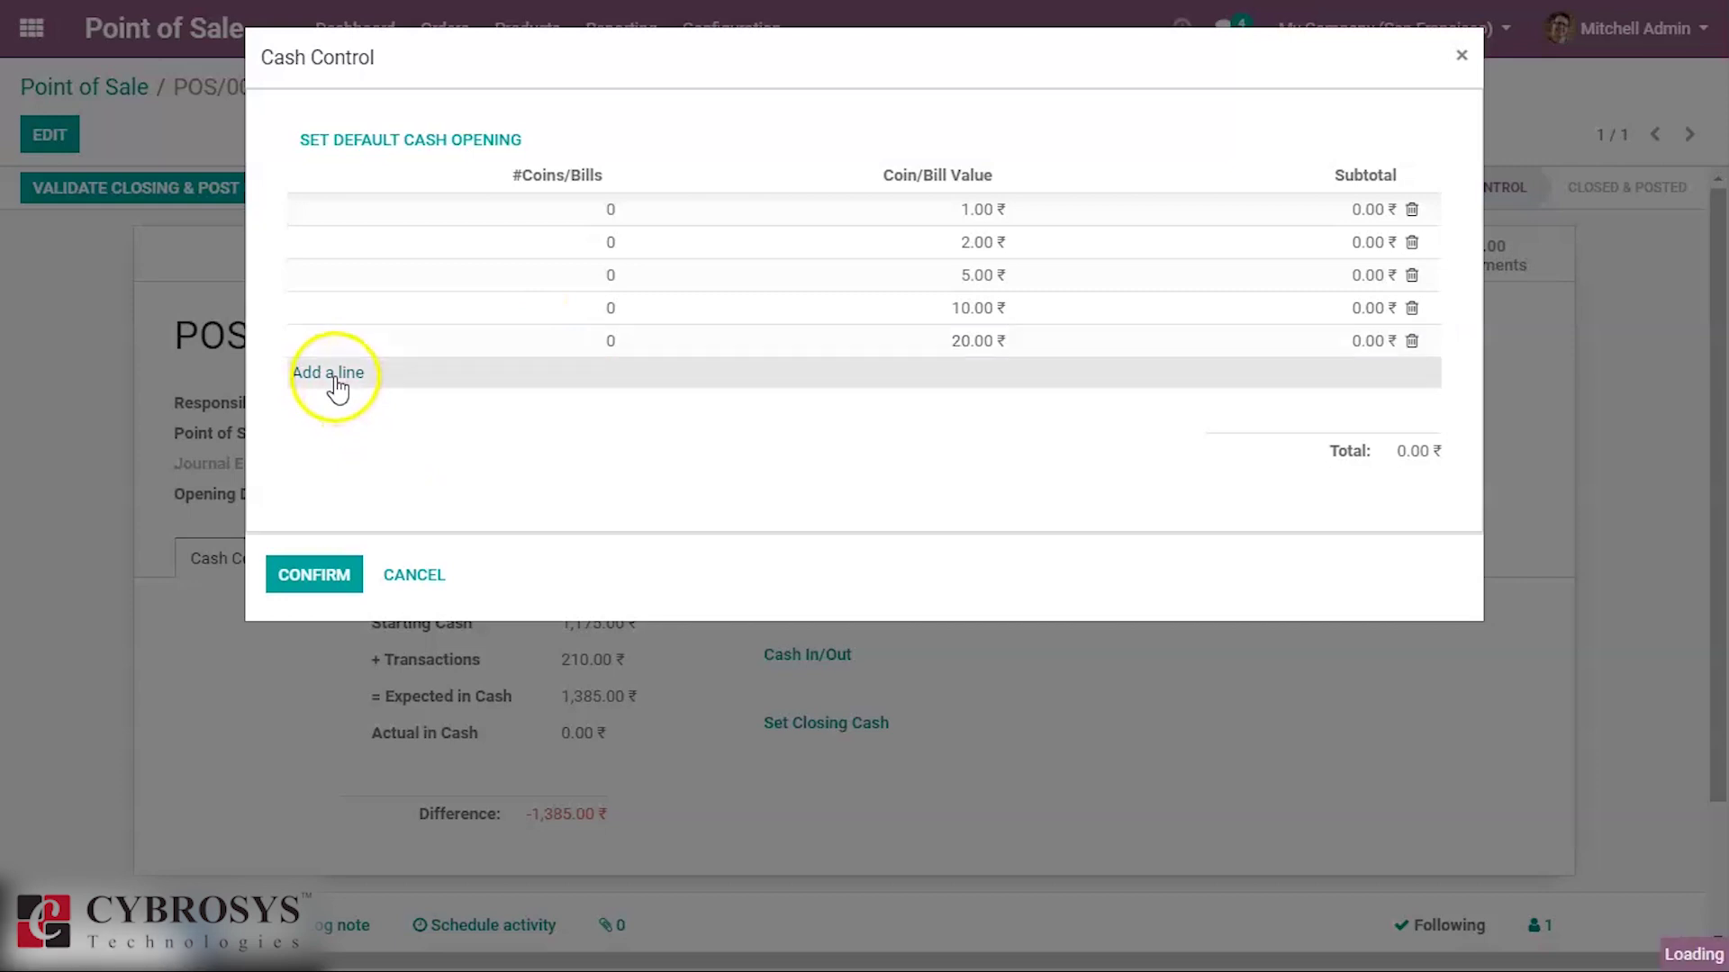
pyautogui.write('1')
pyautogui.click(744, 382)
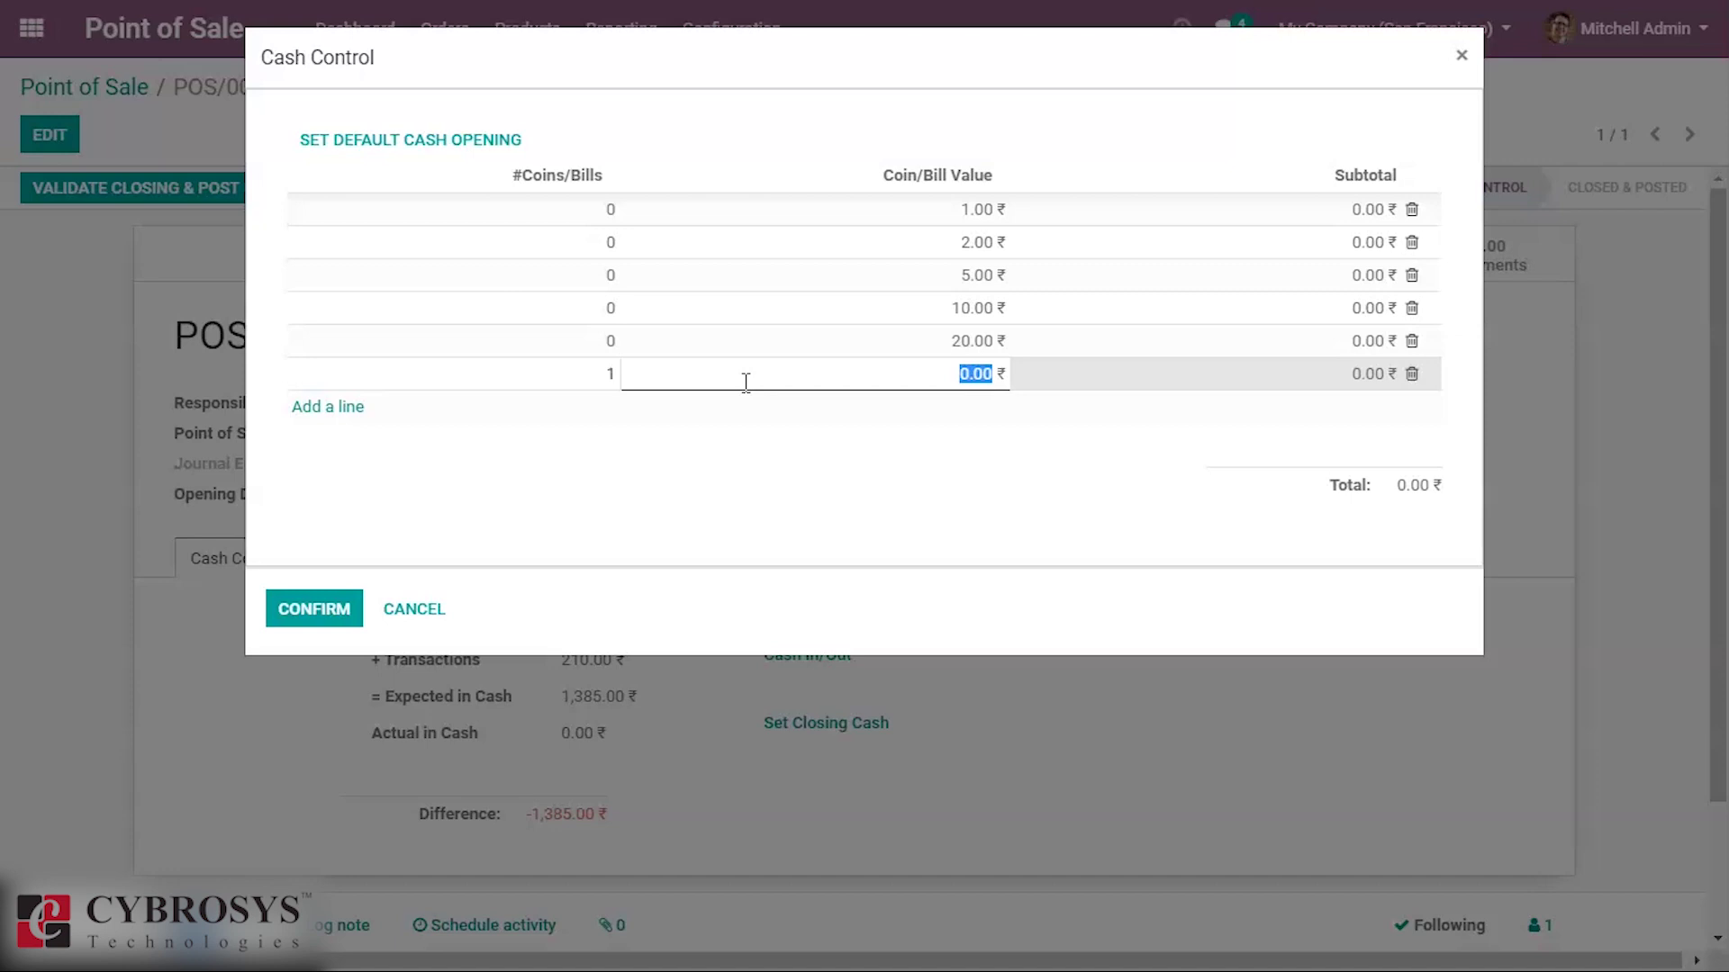
pyautogui.write('2000')
pyautogui.click(313, 611)
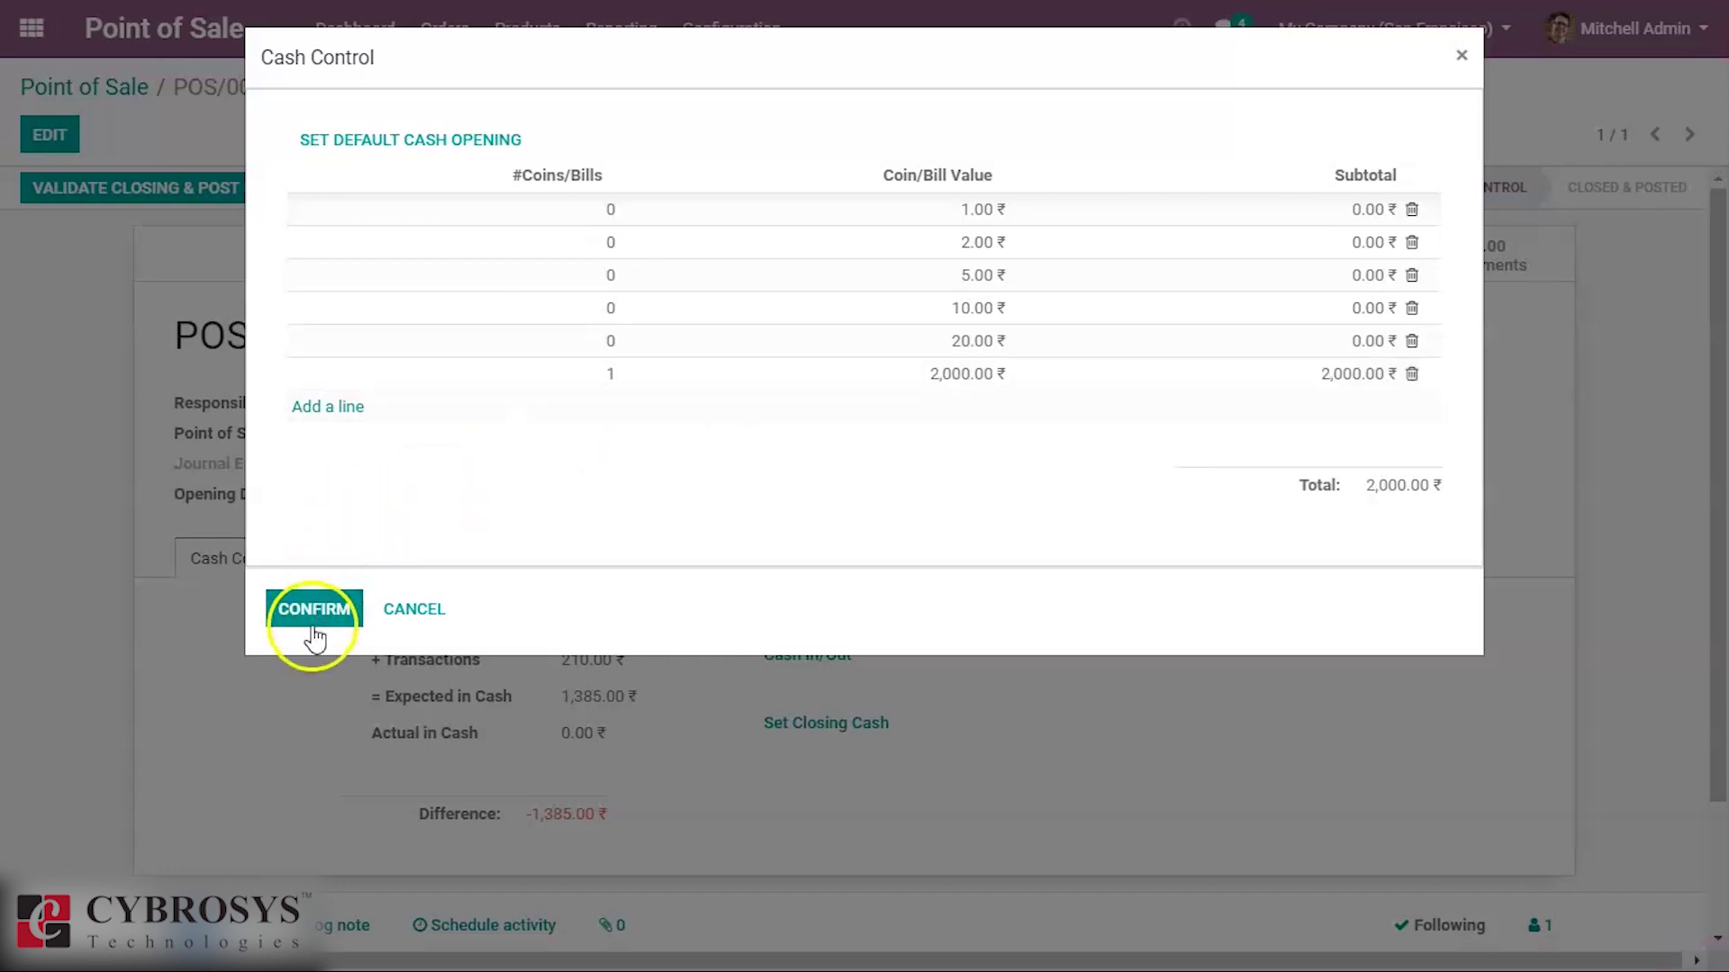
pyautogui.click(313, 611)
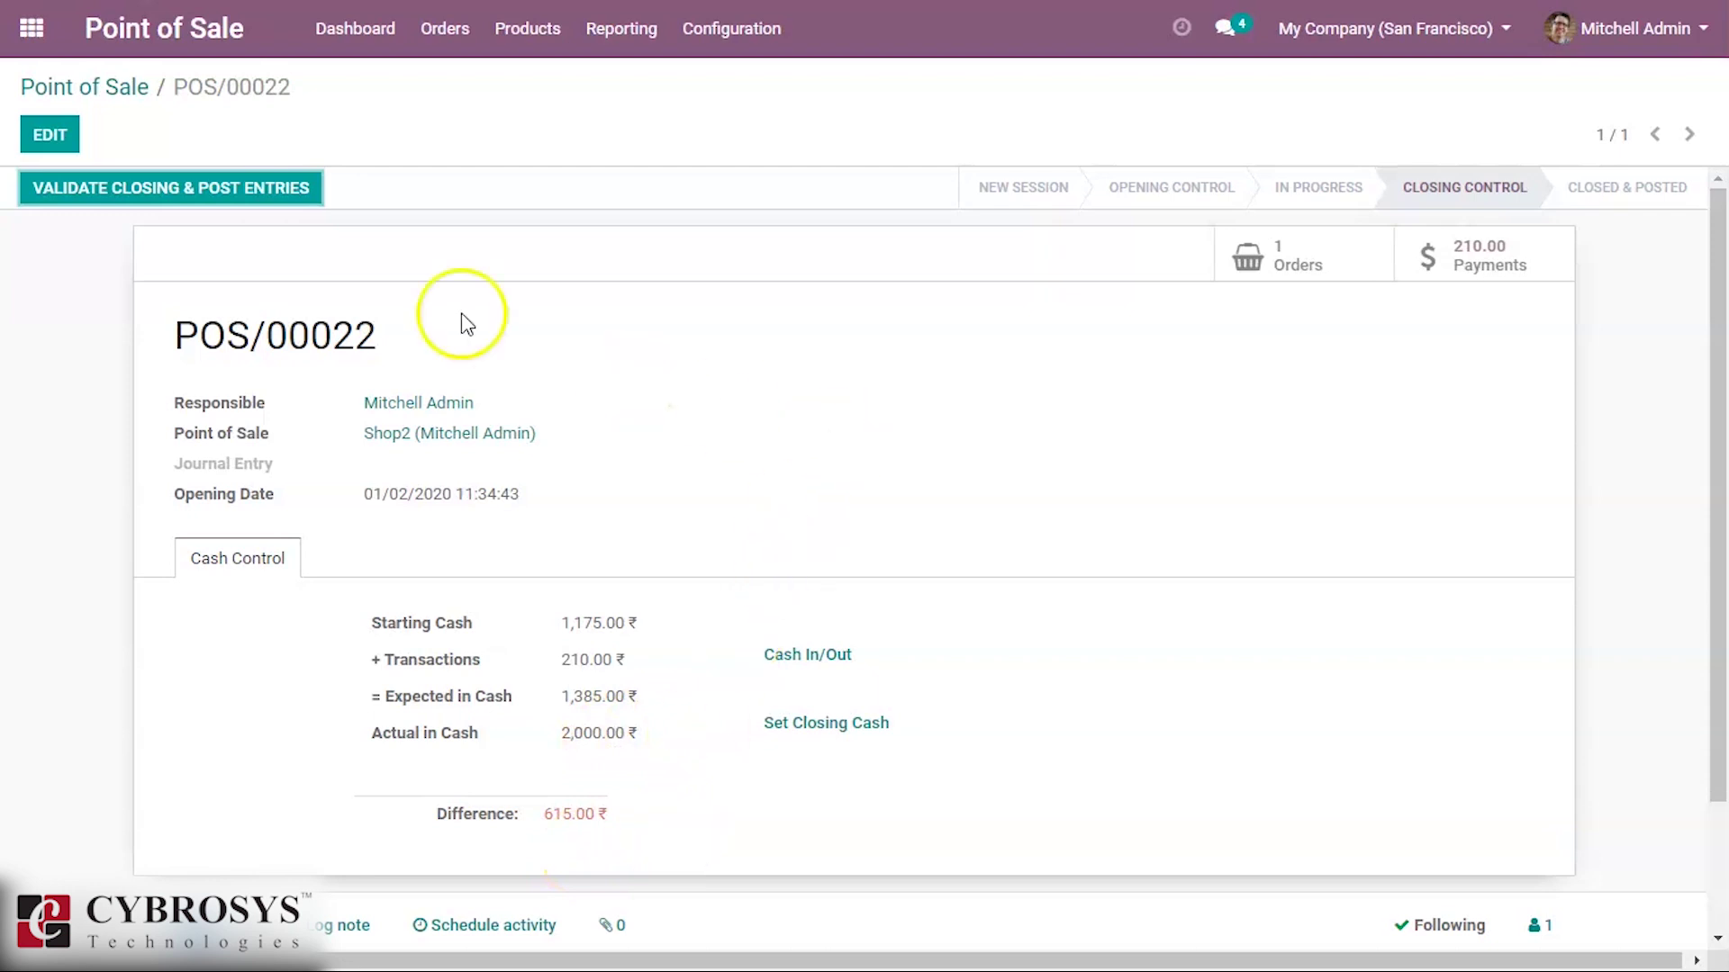
# Validate the closing of session POS/00022 and post its entries, accepting the cash difference
pyautogui.click(243, 190)
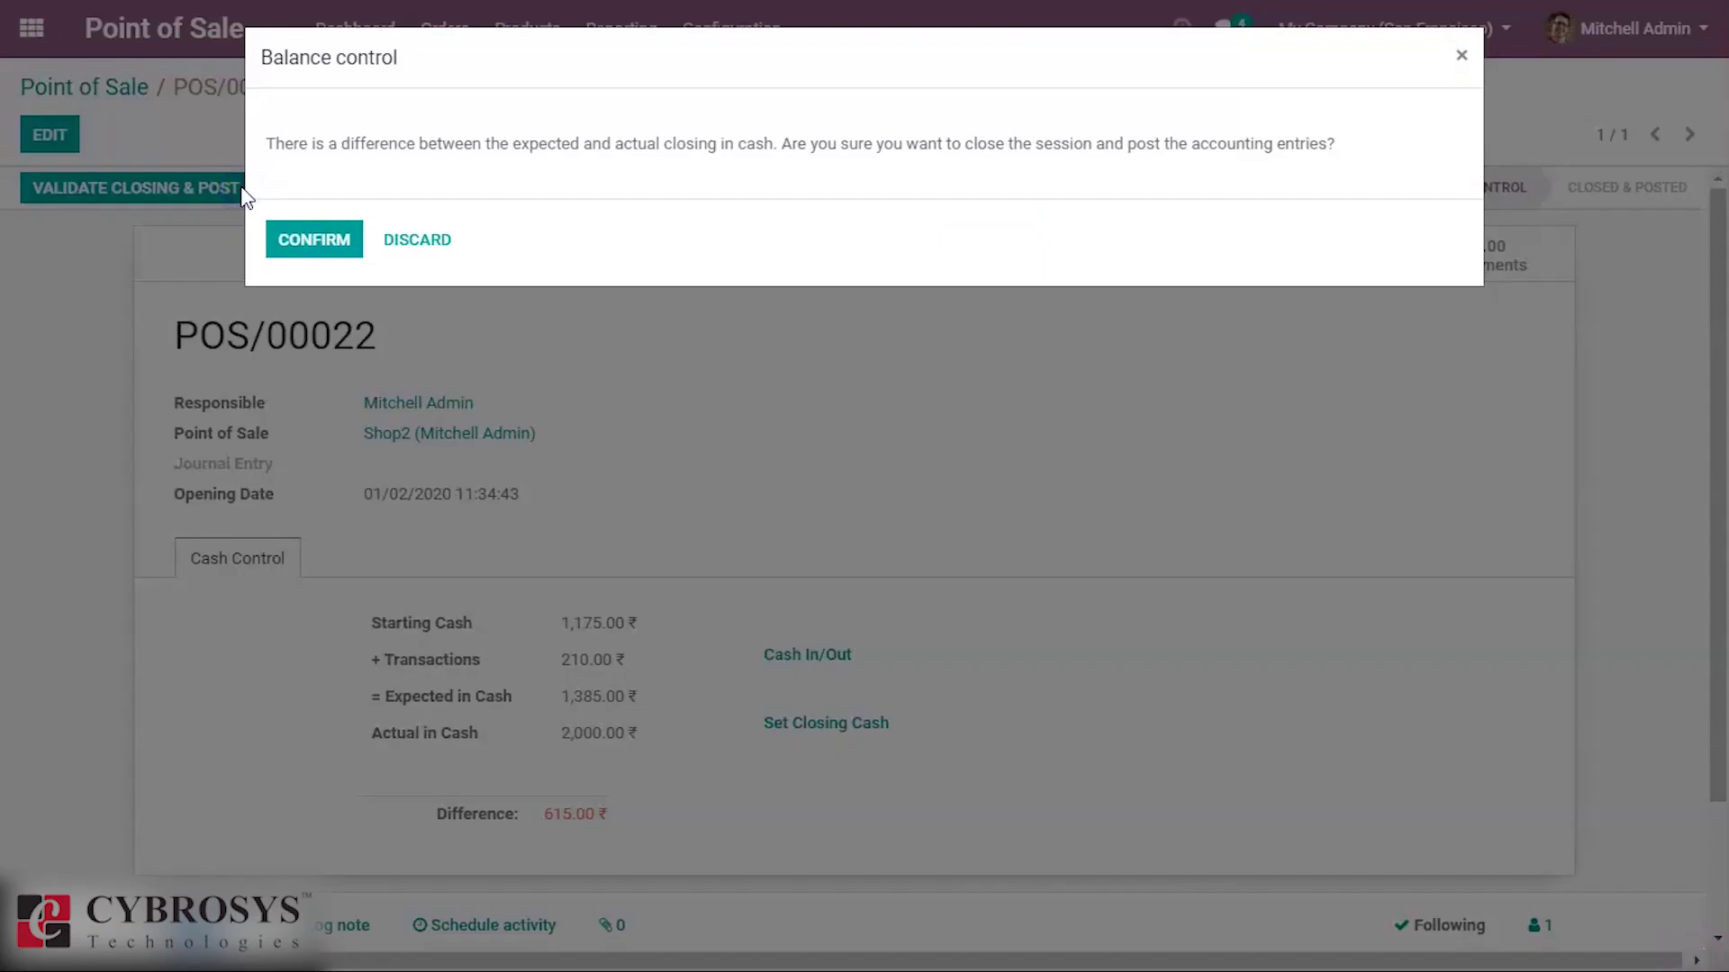
pyautogui.click(303, 252)
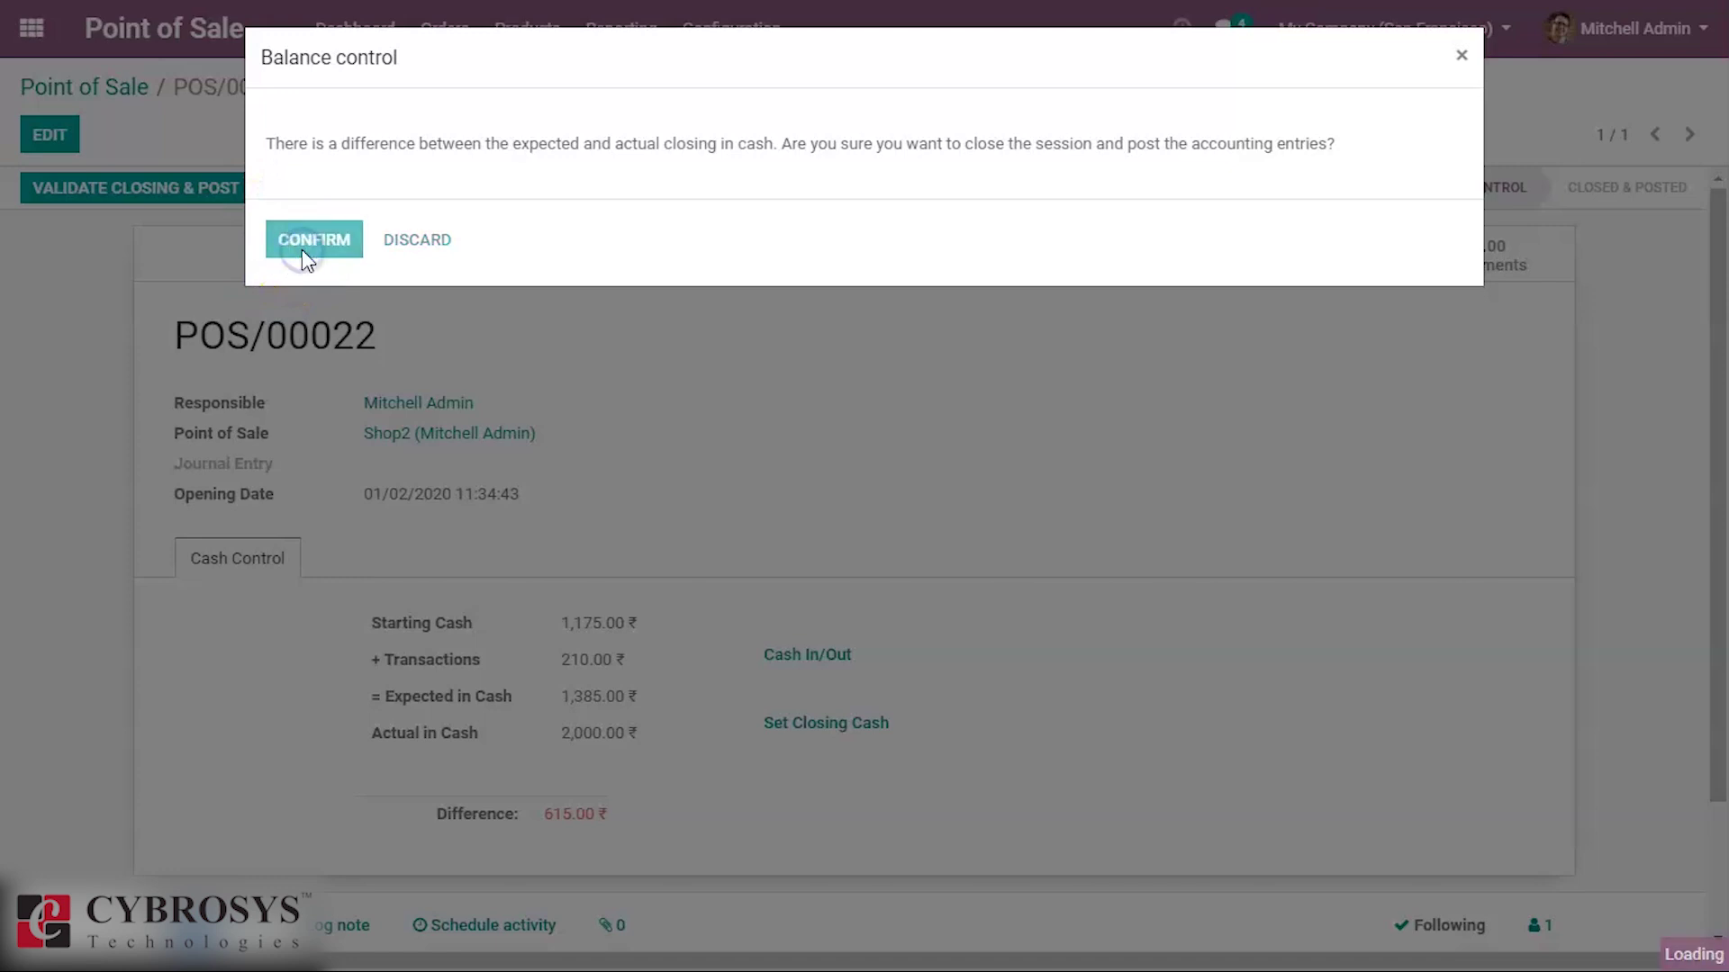